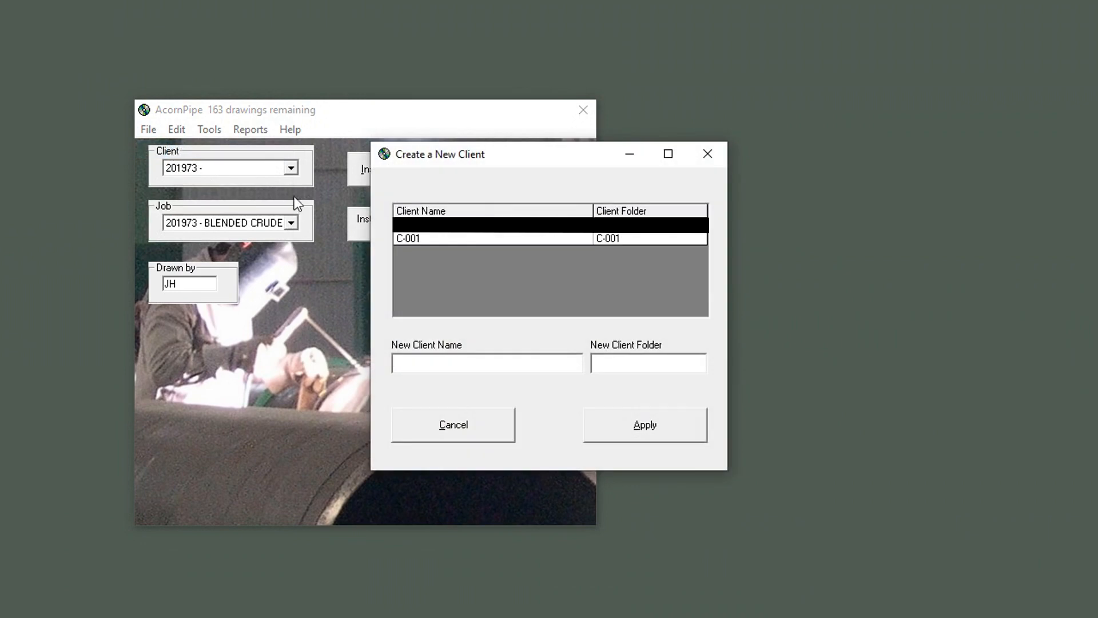
Create a new client named ME with the client folder ME-1 and check it in the client list.
text(ME)
click(632, 367)
text(ME-1)
click(639, 433)
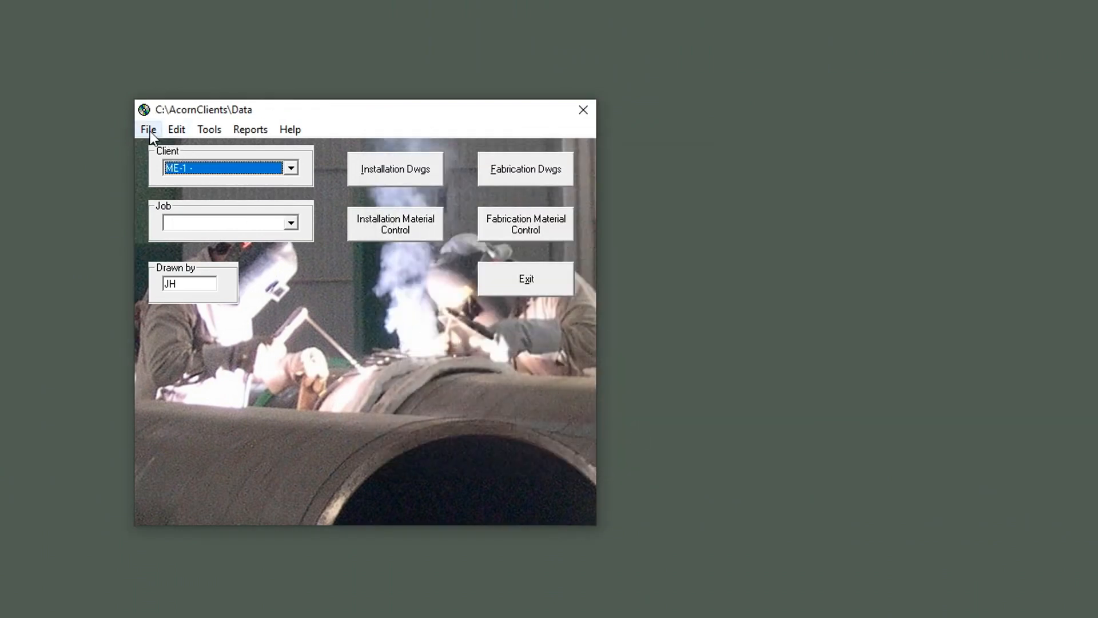
click(290, 168)
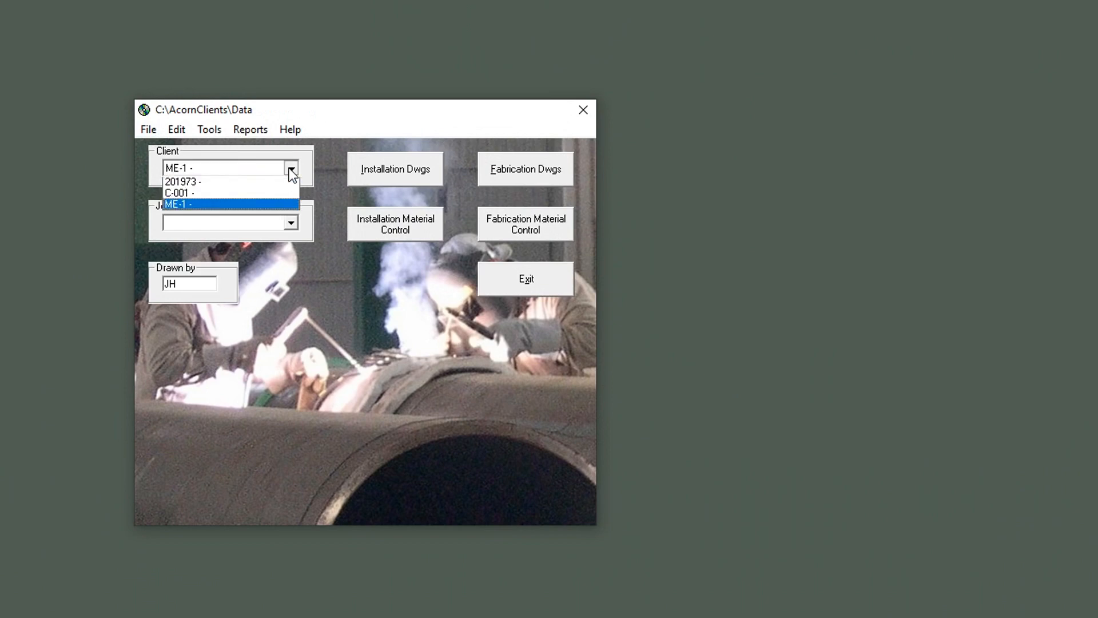
click(290, 169)
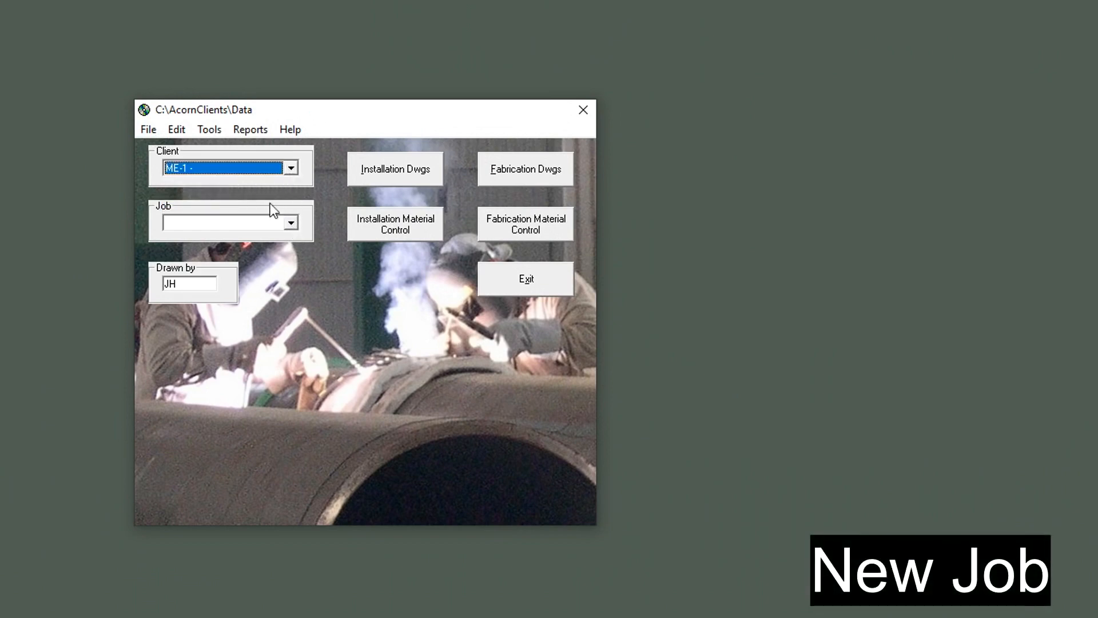
Create a new job for client ME-1 named "WATER LINE -1" with the job folder ME-JOB-1.
click(149, 132)
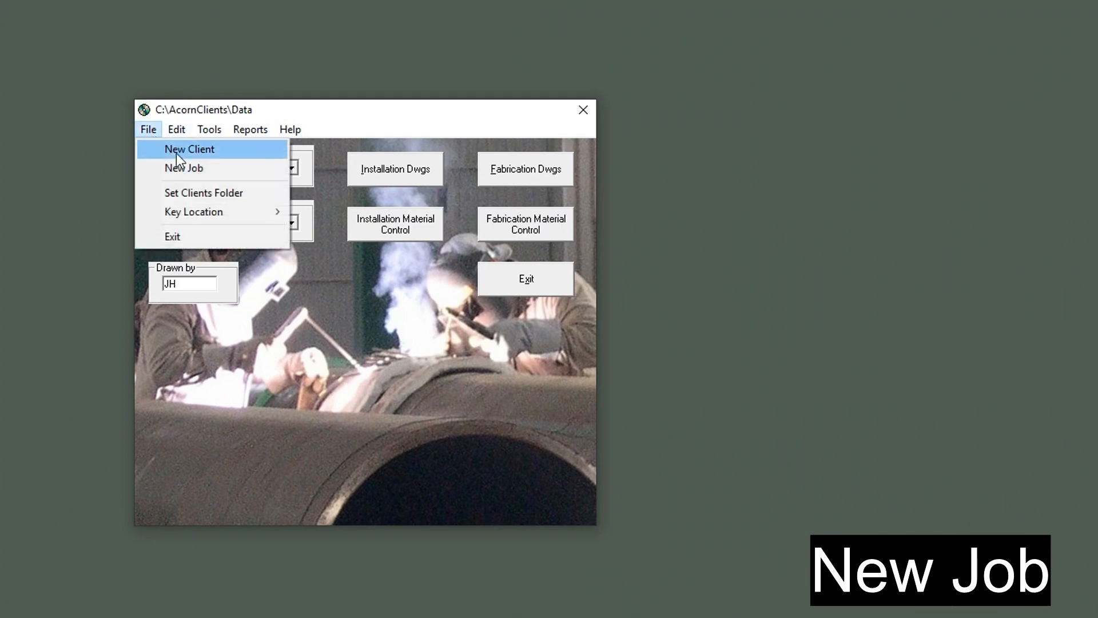
click(191, 167)
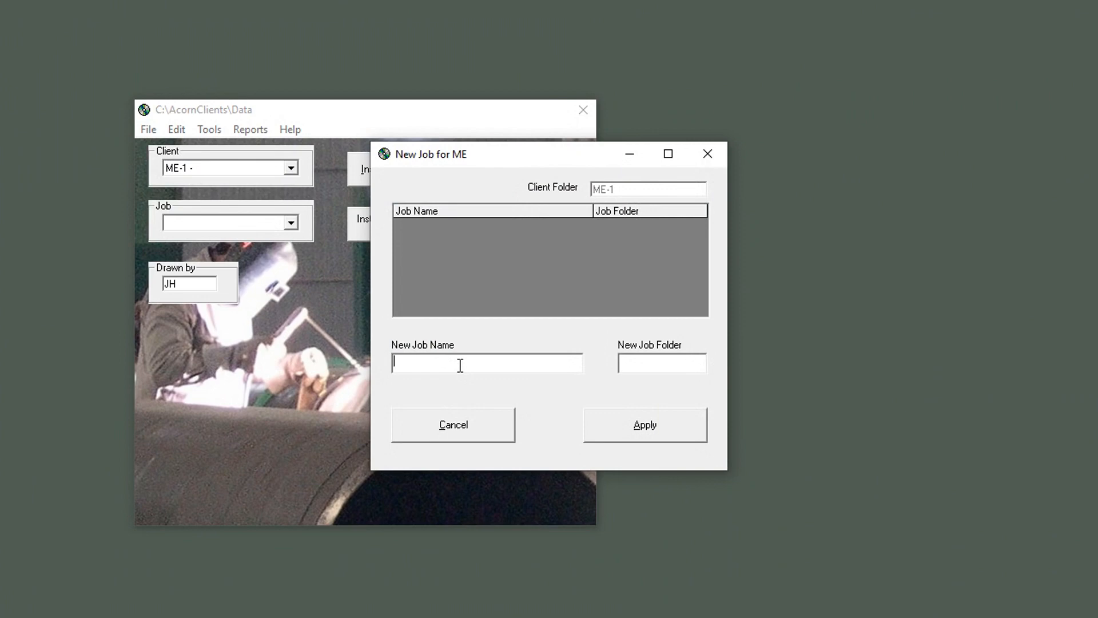
text(WATER LINE -1)
click(639, 363)
text(ME-JOB-1)
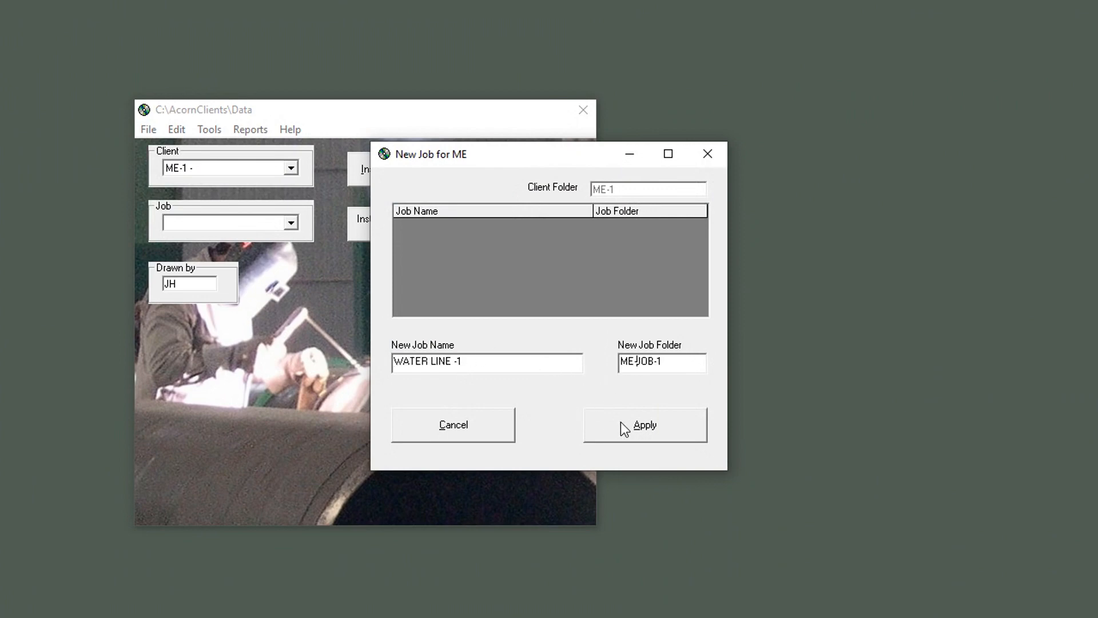
click(639, 428)
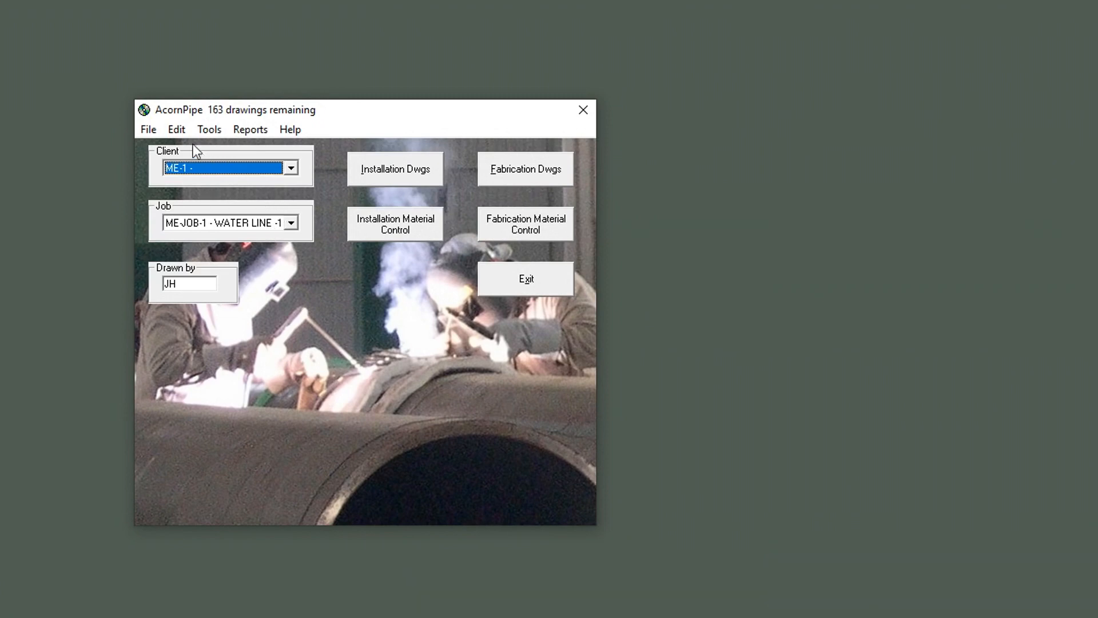
Open the job's spec setup and browse for specs to import in AcornClients\C-001\J-001\Specification.
click(177, 130)
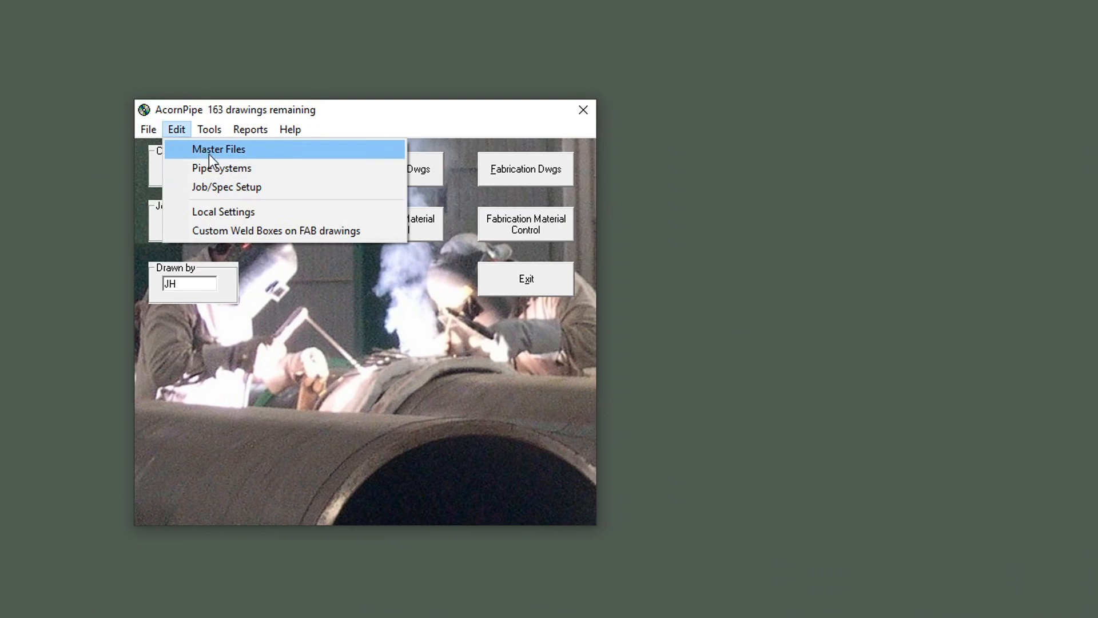
click(219, 186)
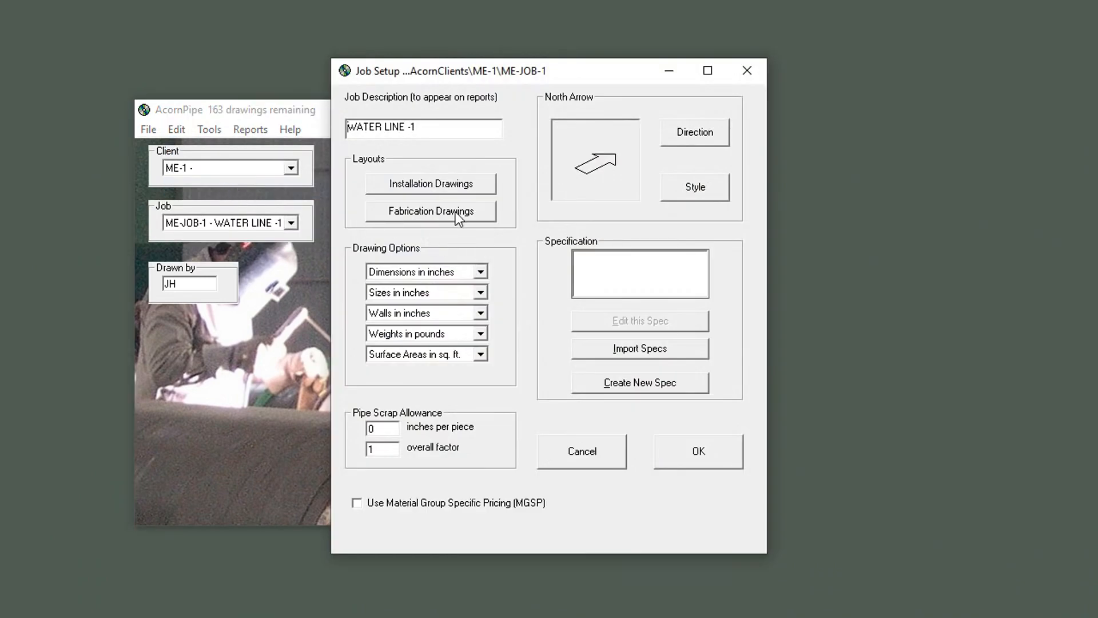
click(638, 349)
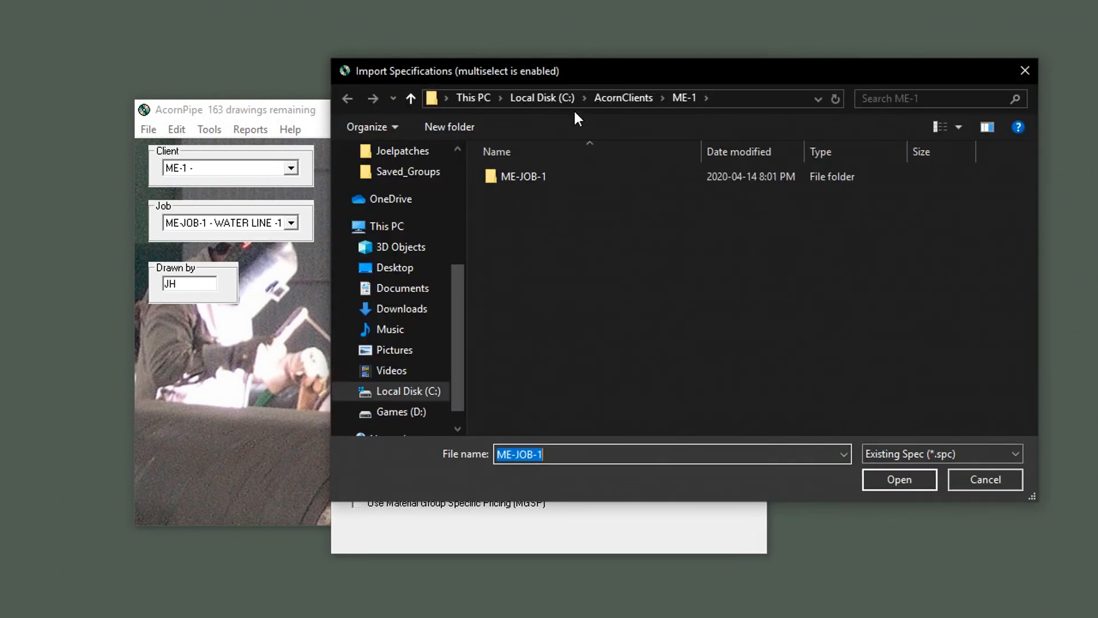
click(610, 102)
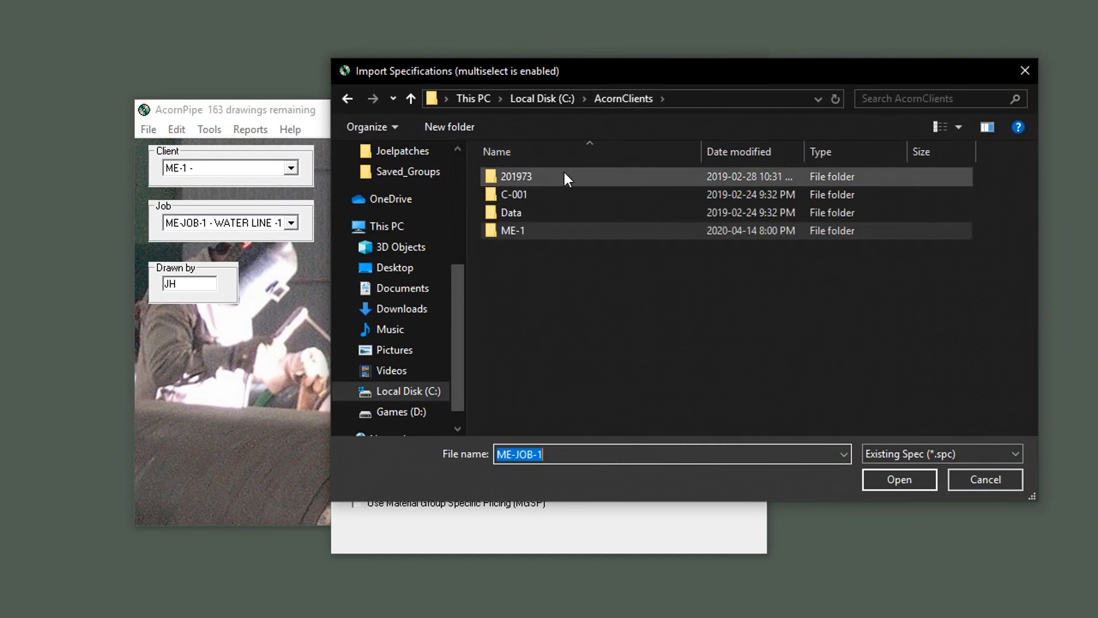
click(553, 195)
double_click(552, 193)
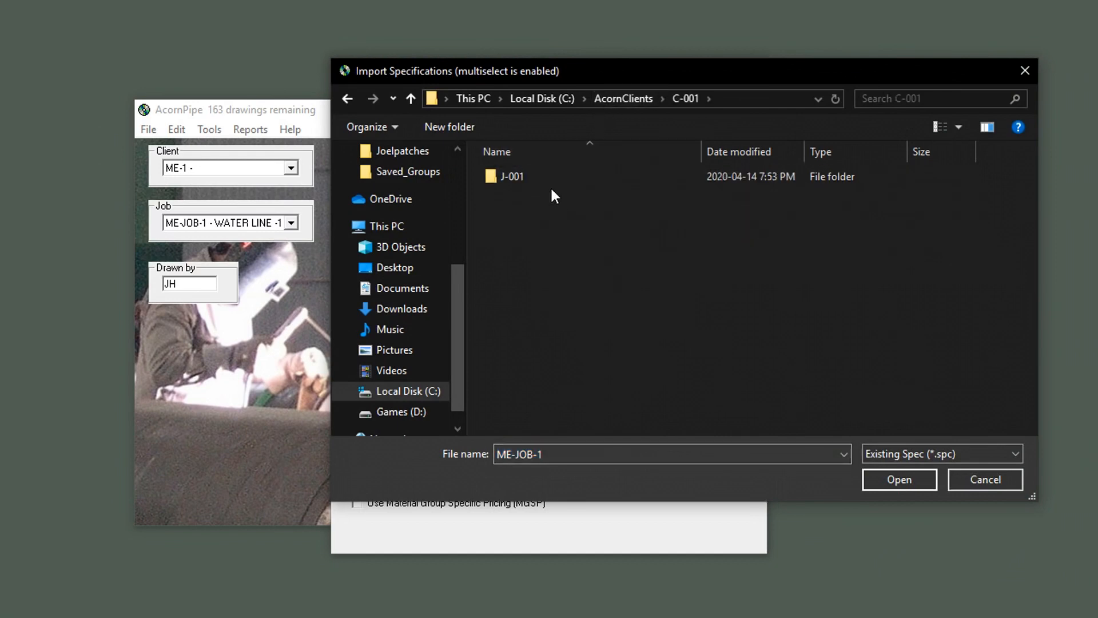
double_click(535, 175)
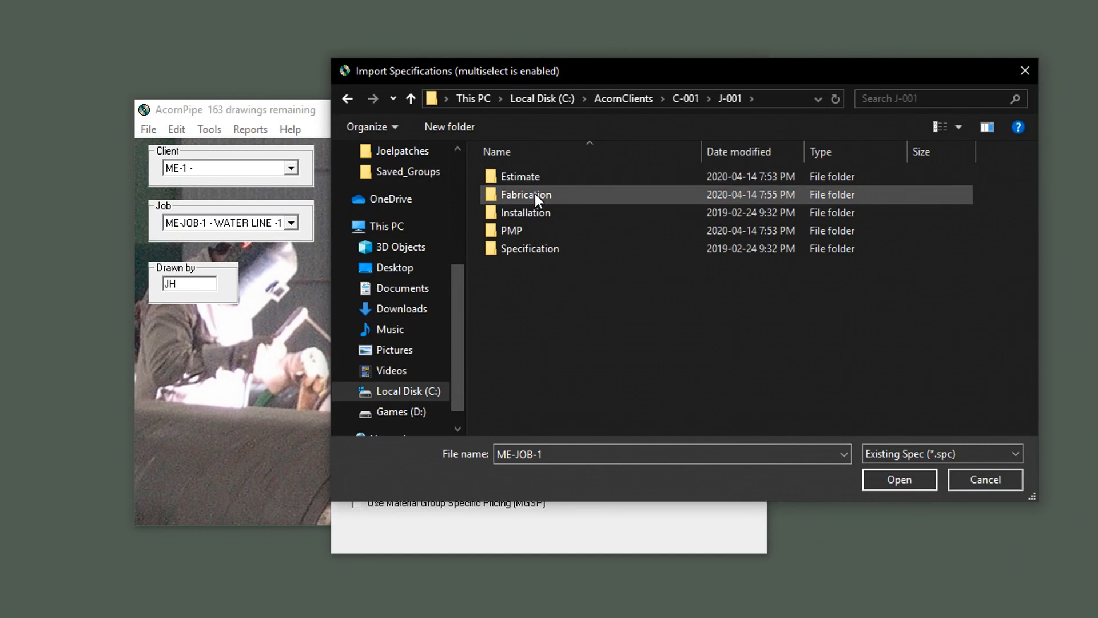
double_click(538, 245)
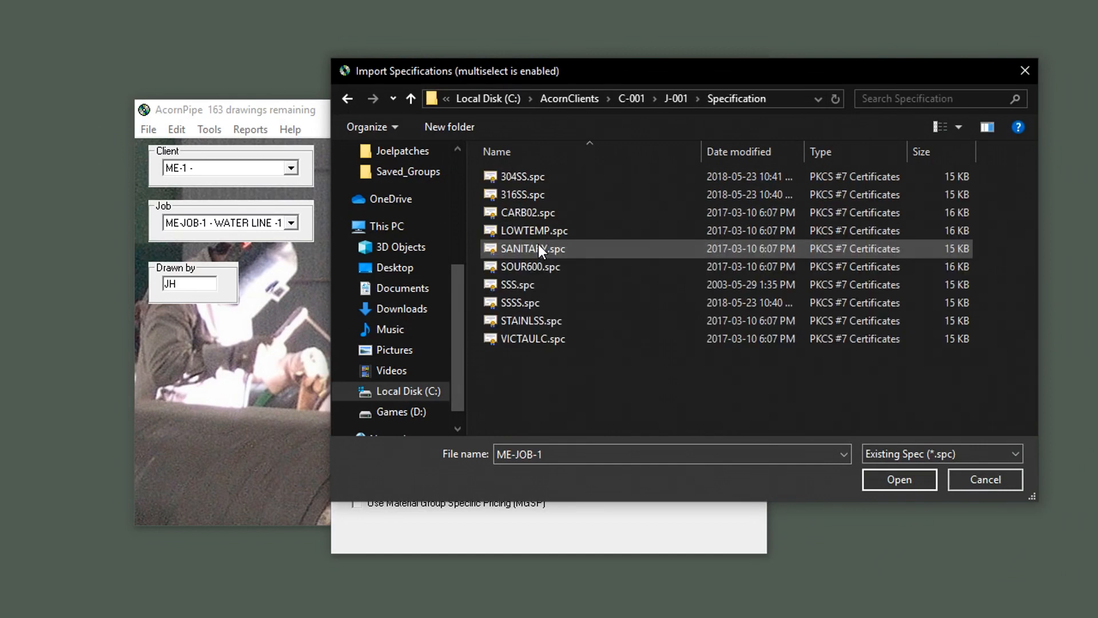
Import the specification files from 304SS.spc through STAINLSS.spc into the job.
click(545, 181)
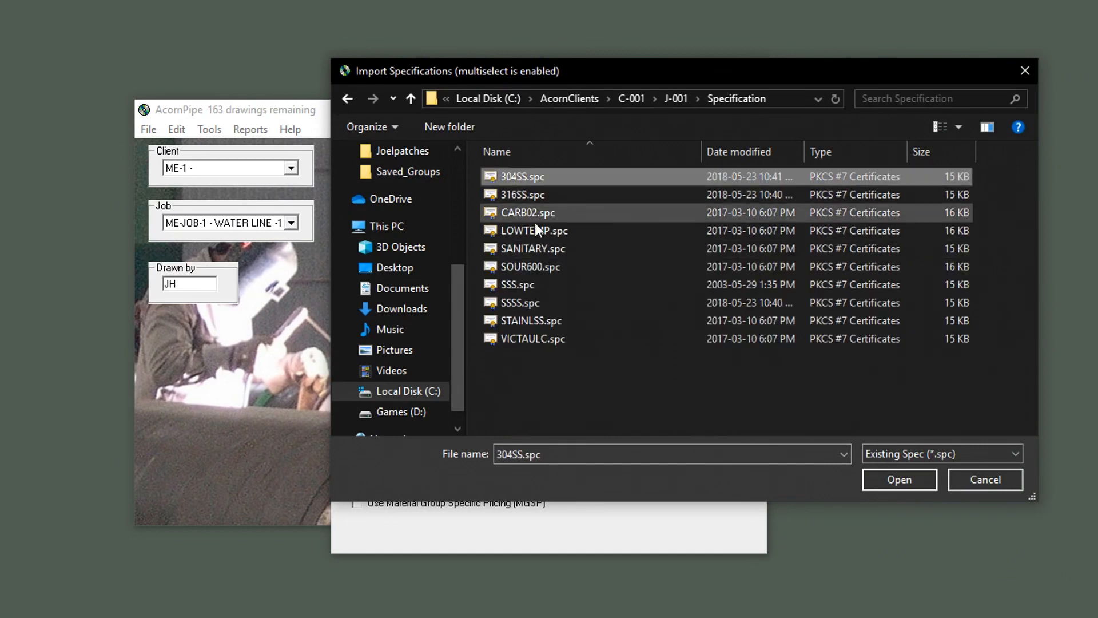
shift+click(547, 319)
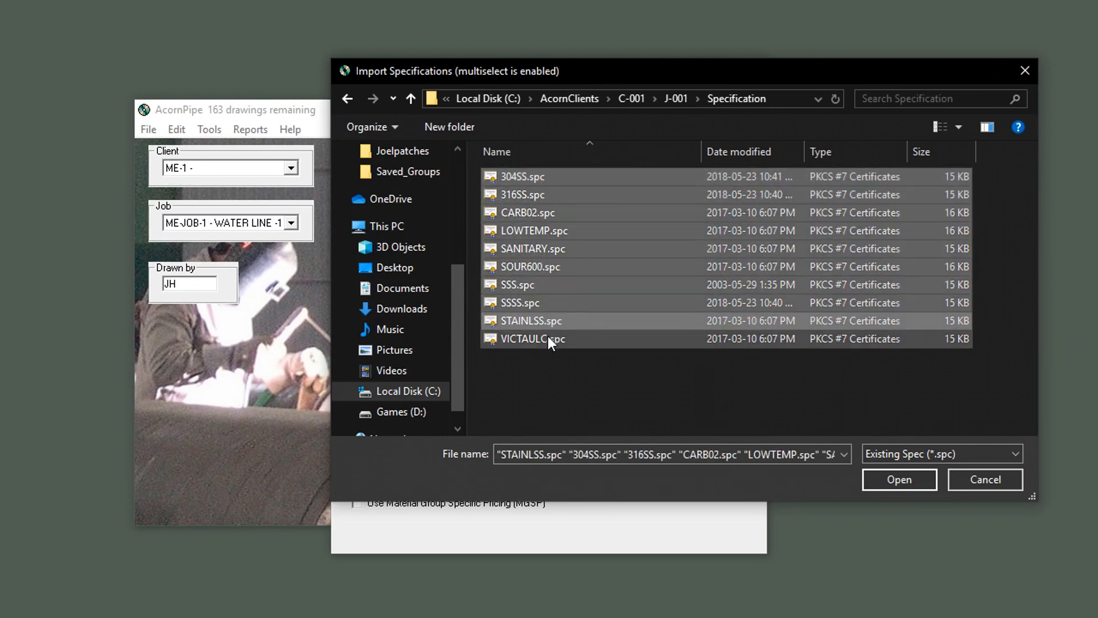
click(892, 479)
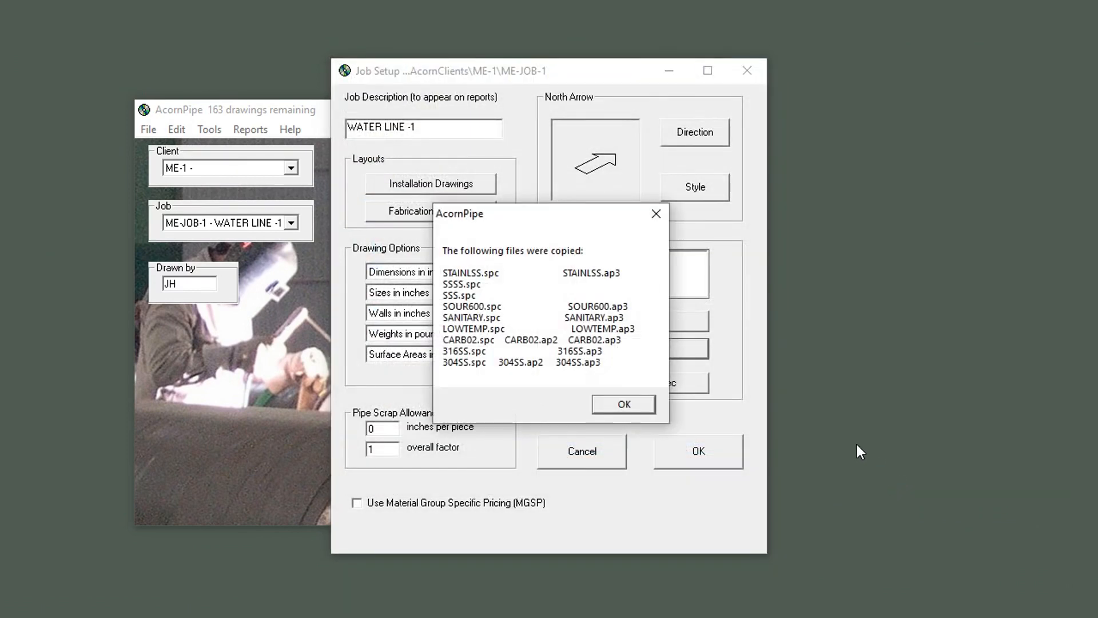
click(645, 405)
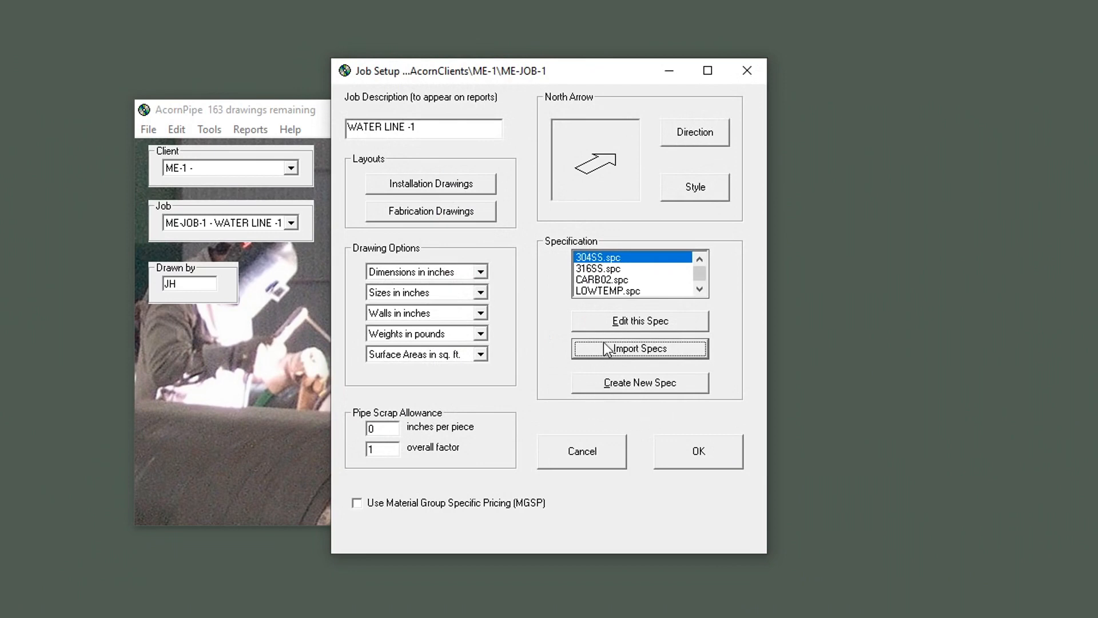
Rotate the job's north arrow until it points toward the upper left.
click(691, 138)
click(690, 138)
click(691, 137)
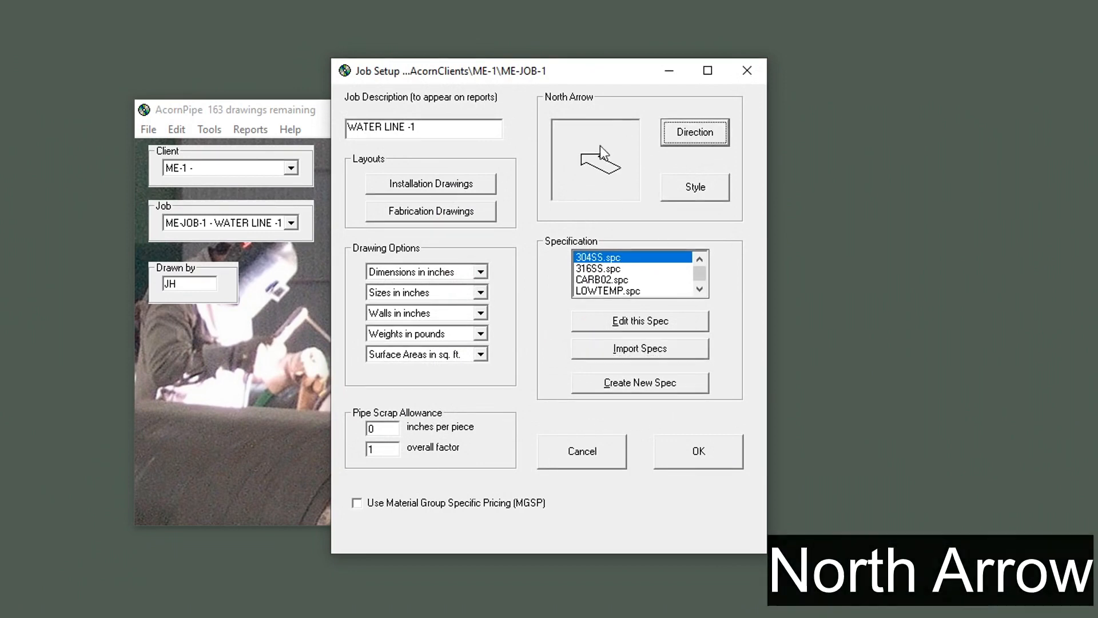
Choose Lettersize.ASL as the layout for the job's fabrication drawings.
click(456, 212)
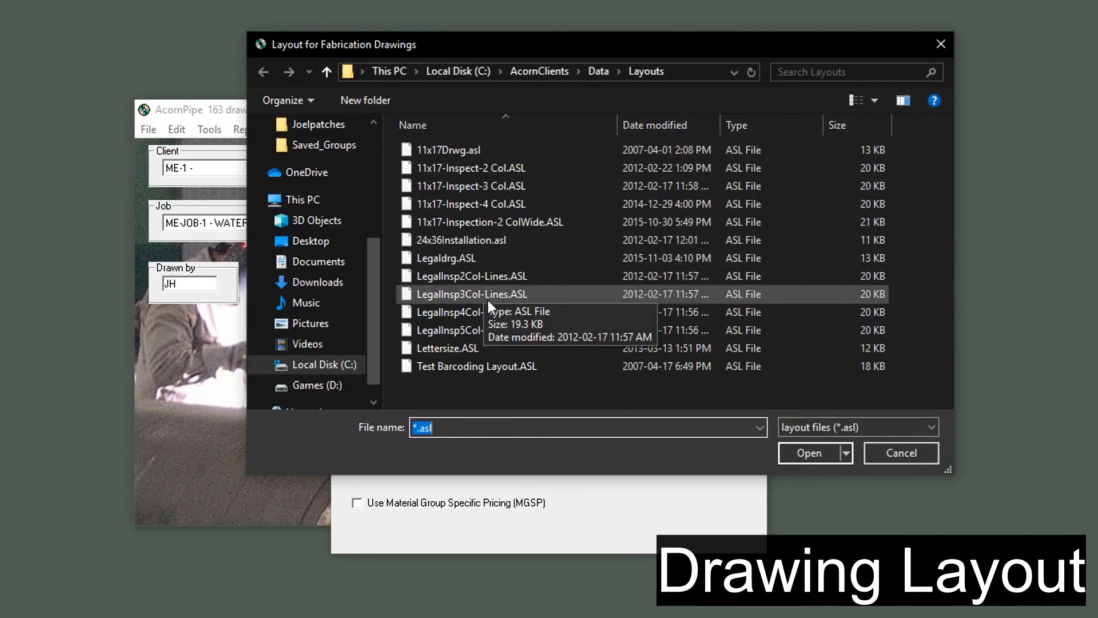
click(468, 346)
click(796, 450)
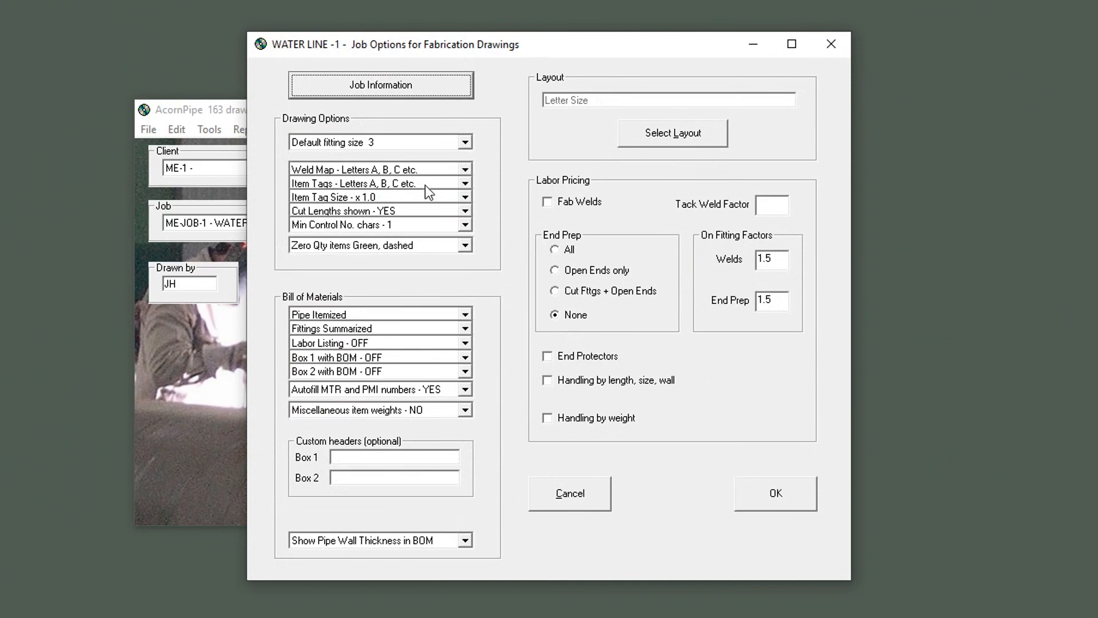
Set the fabrication drawing options to a weld map with numbers 1, 2, 3 and to itemized fittings, keeping pipe itemized.
click(466, 170)
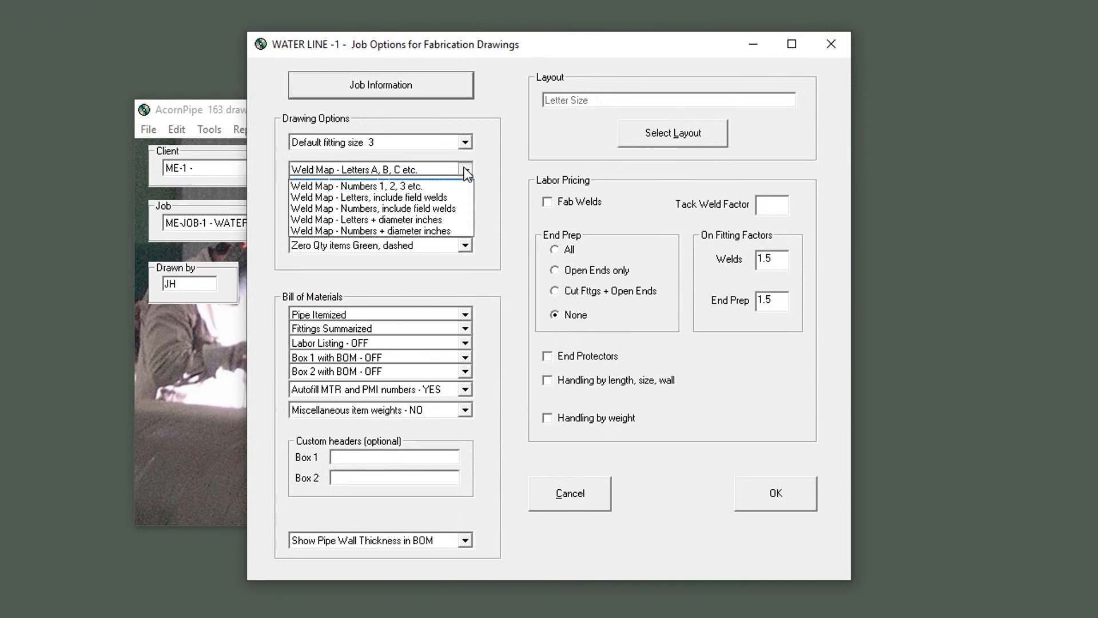
click(426, 194)
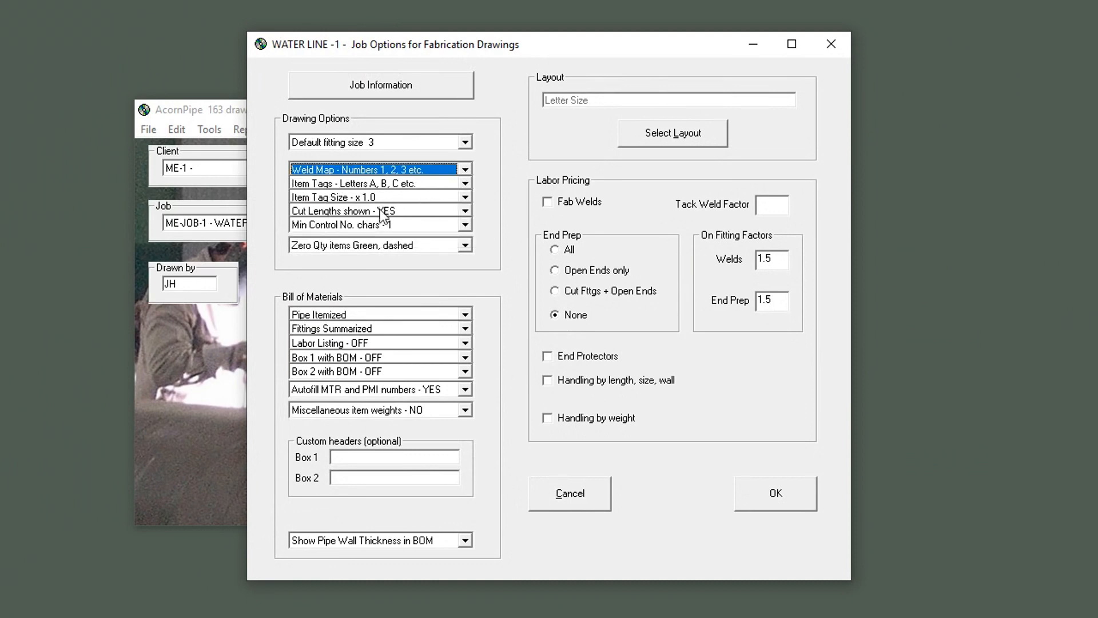
click(465, 314)
click(465, 314)
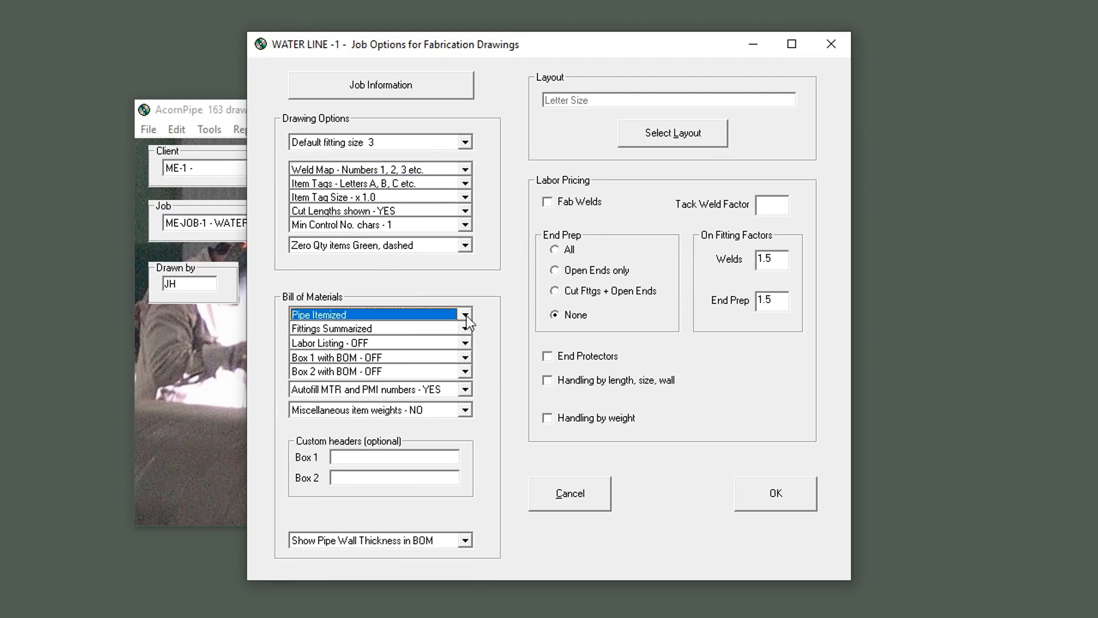
click(465, 330)
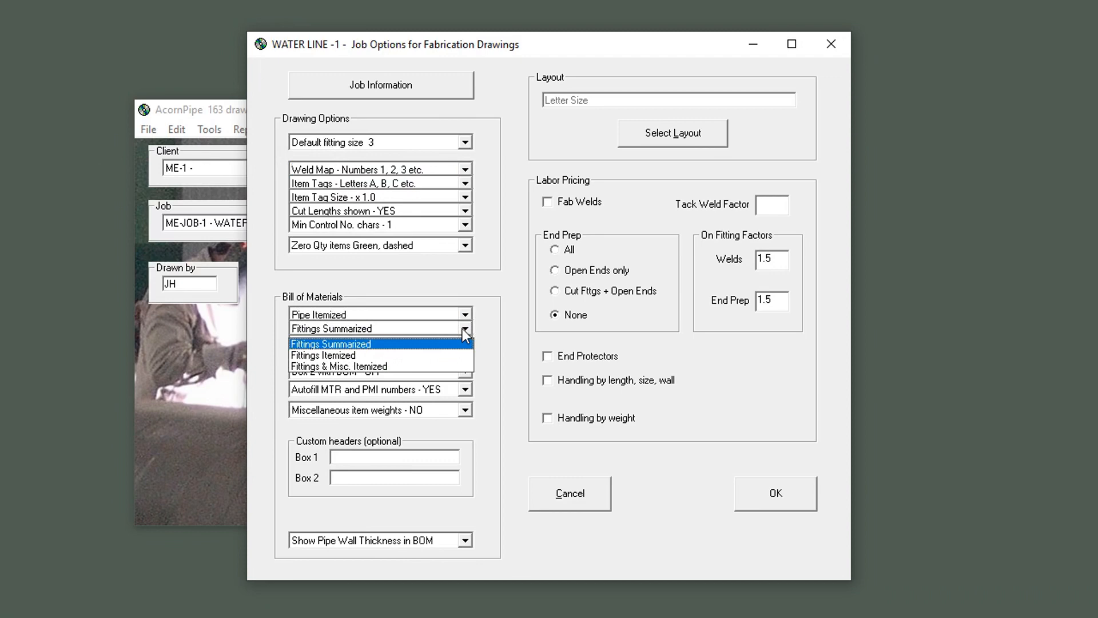
click(404, 354)
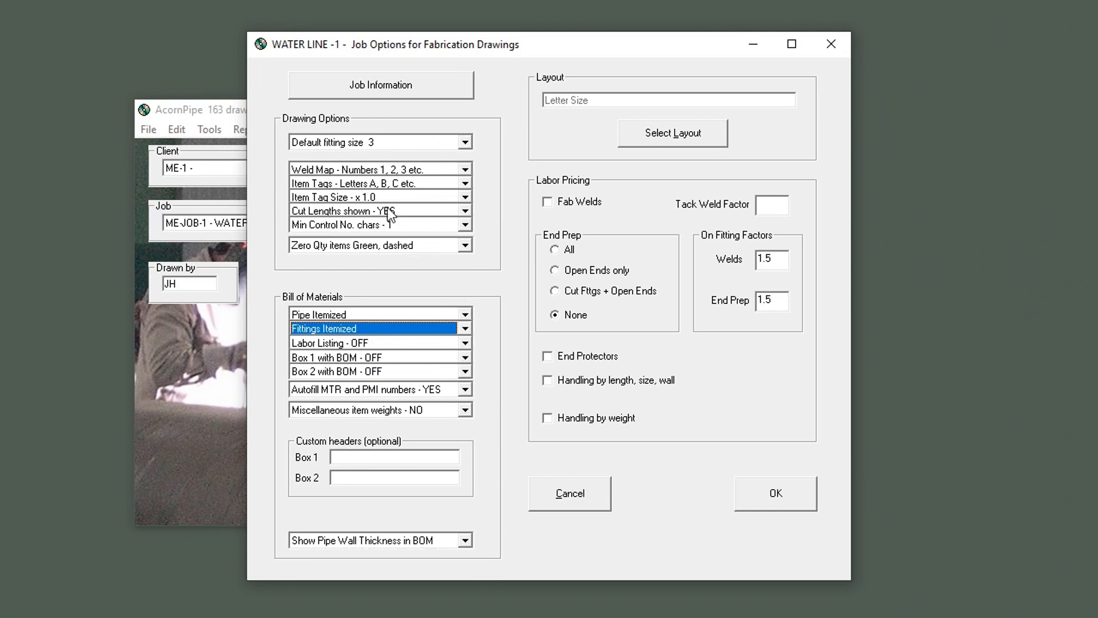
click(764, 496)
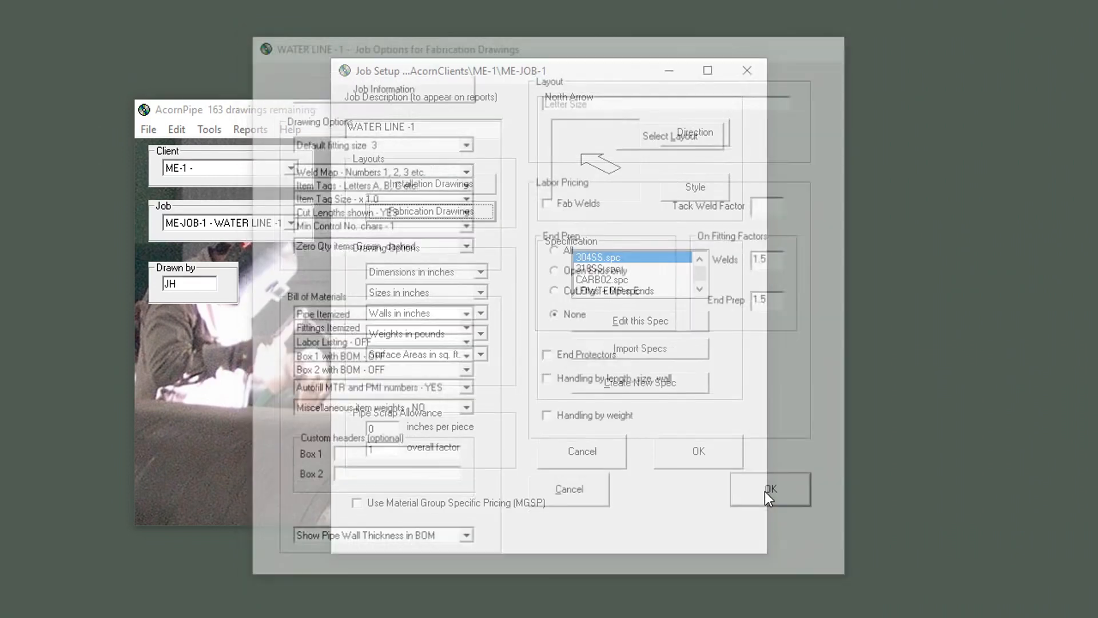
Keep the job's dimensions and sizes in inches and accept the job setup.
click(480, 272)
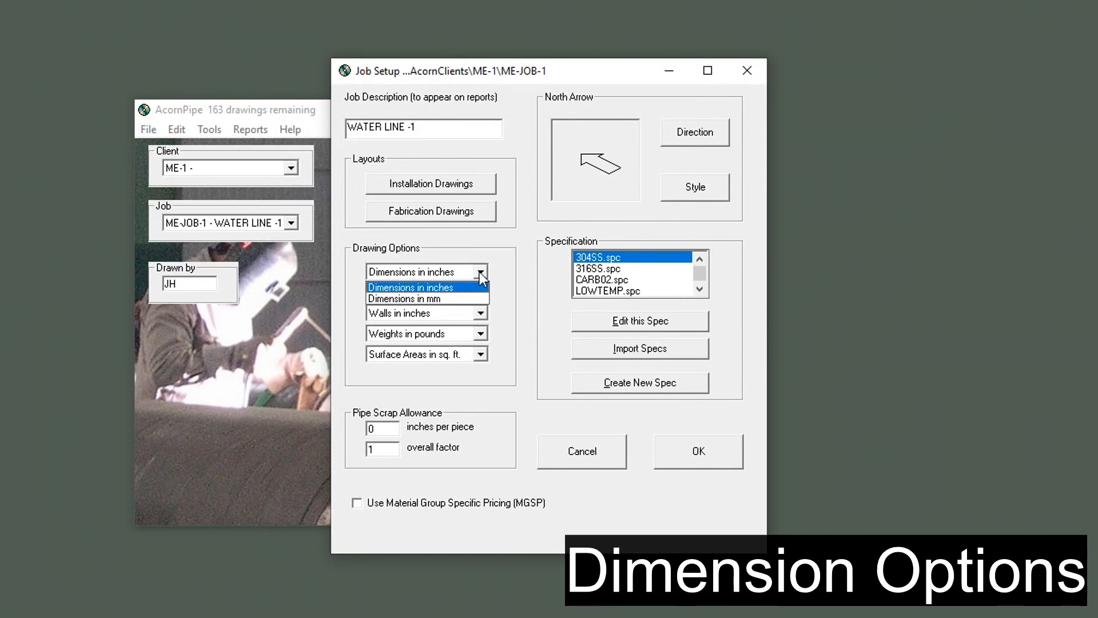
click(481, 276)
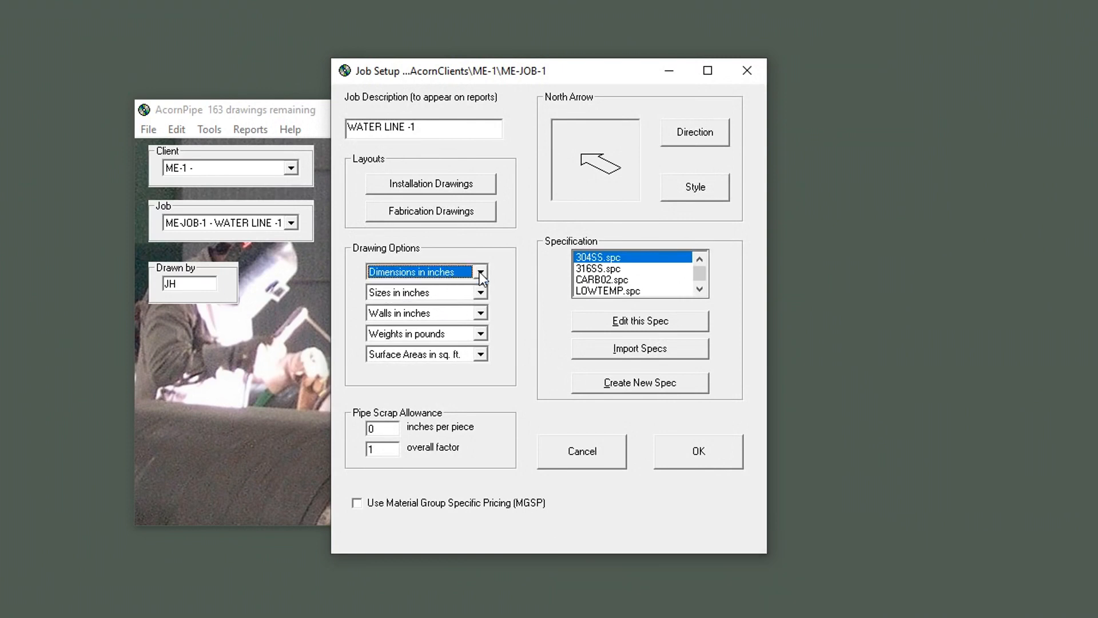
click(481, 293)
click(480, 295)
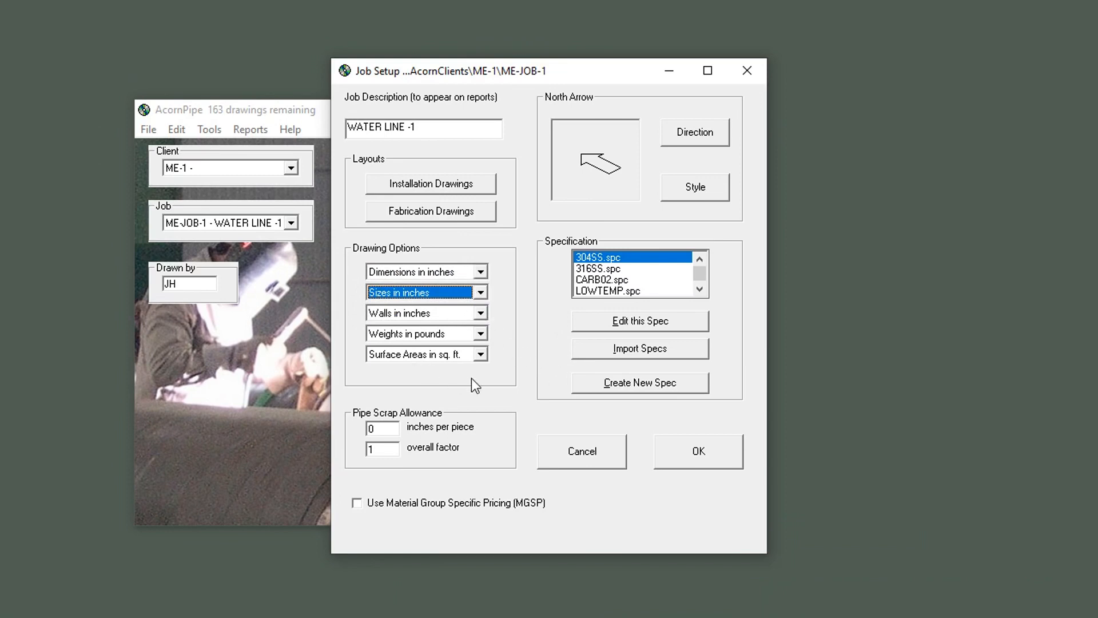
click(692, 461)
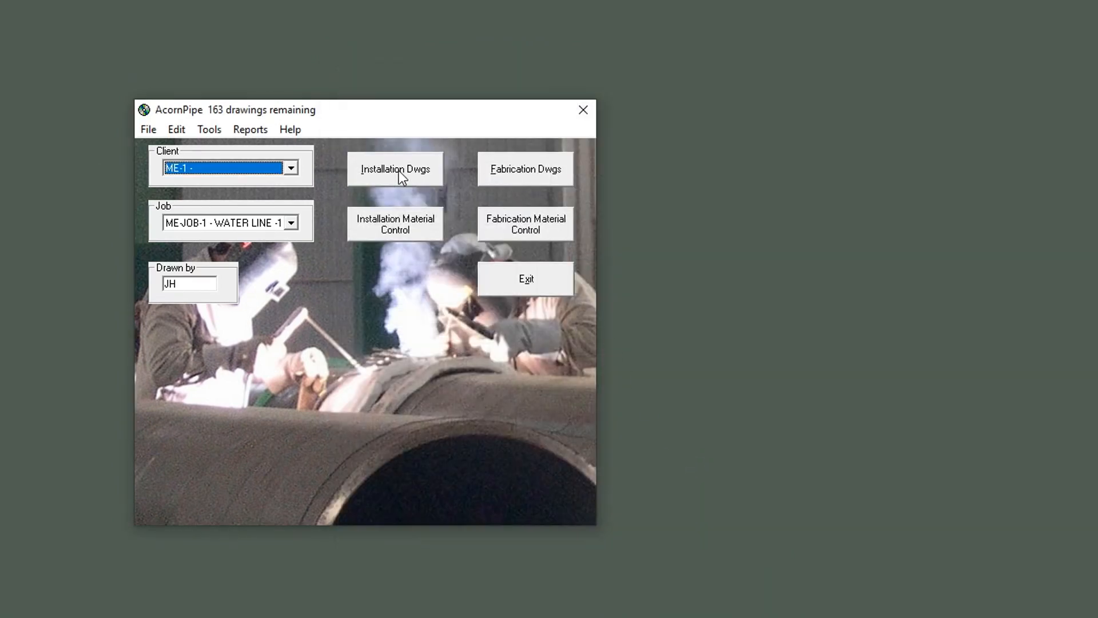
Start a new fabrication drawing for the job and locate its start point at mid-height near the sheet's left border.
click(509, 171)
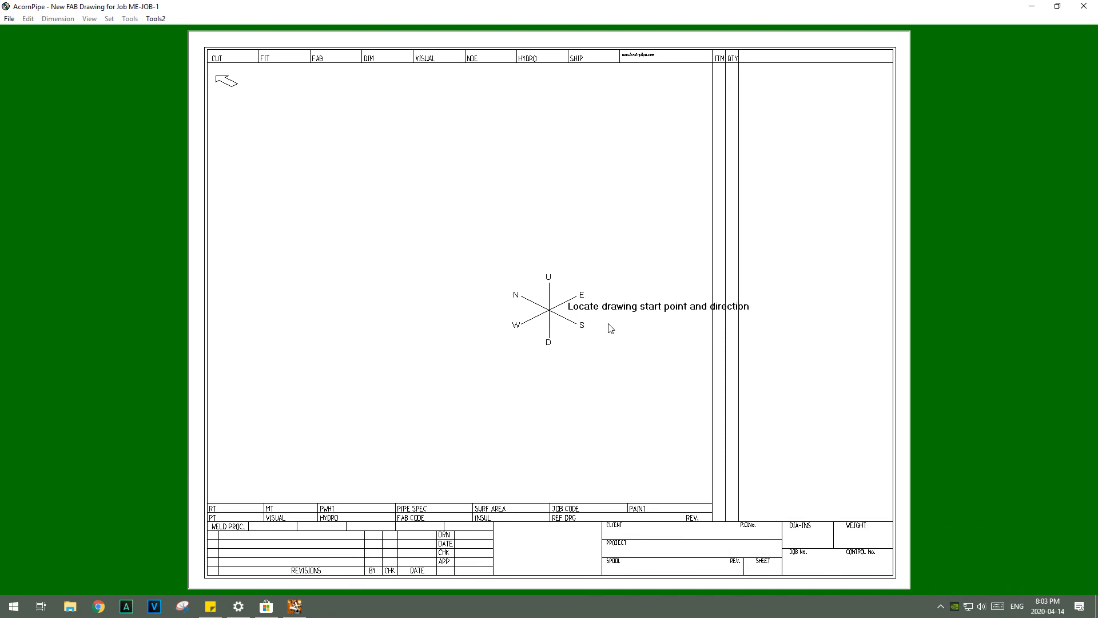
key(Left)
key(Left)
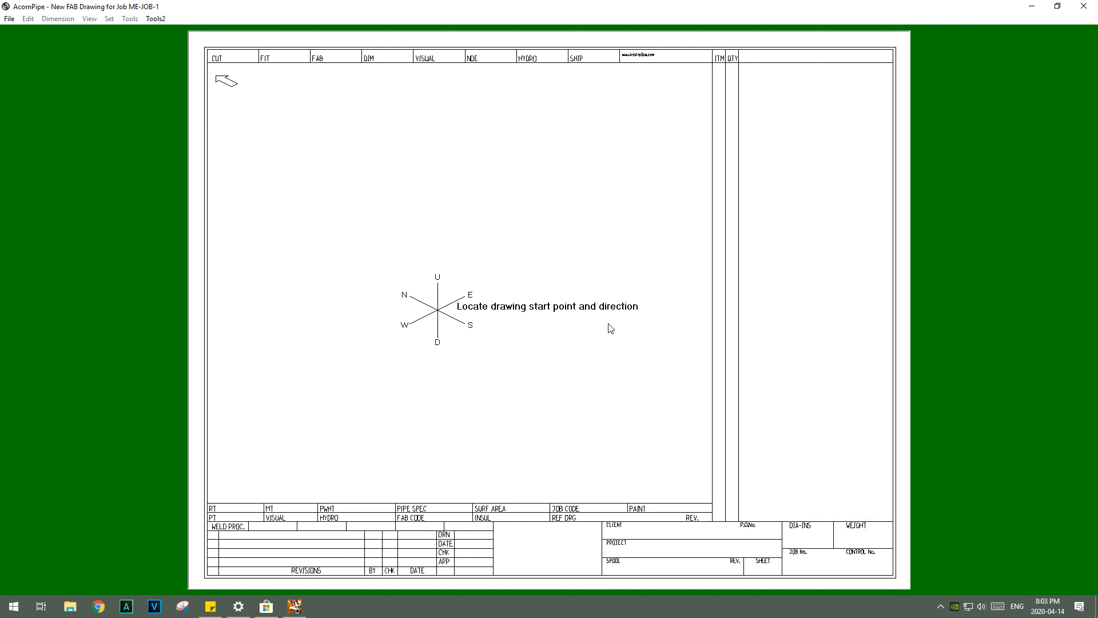
key(Right)
key(Right)
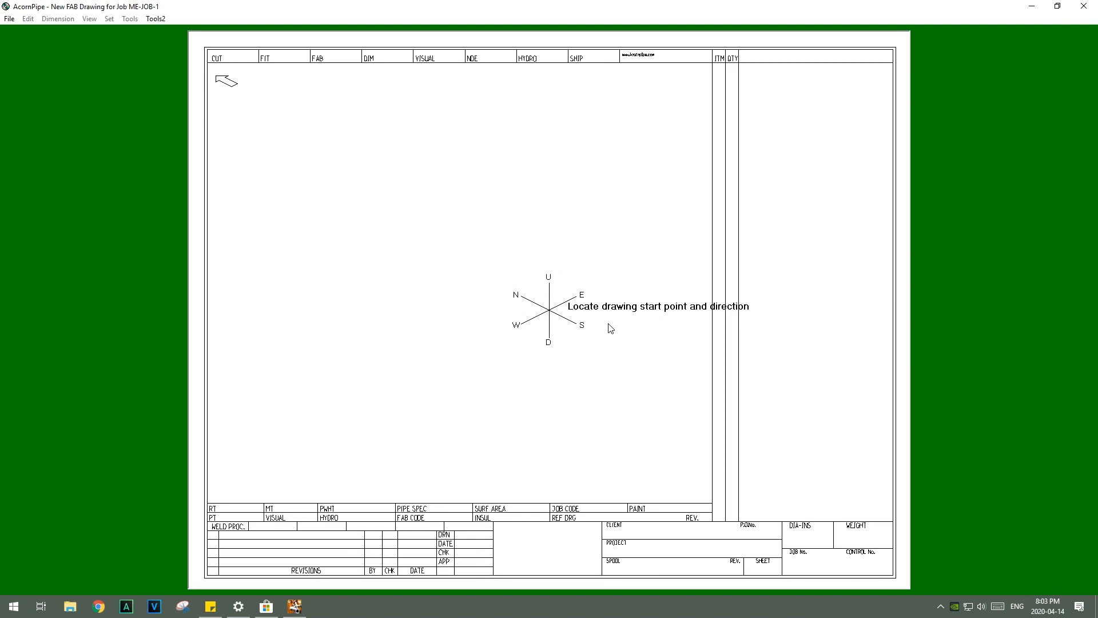
key(Up)
key(Up)
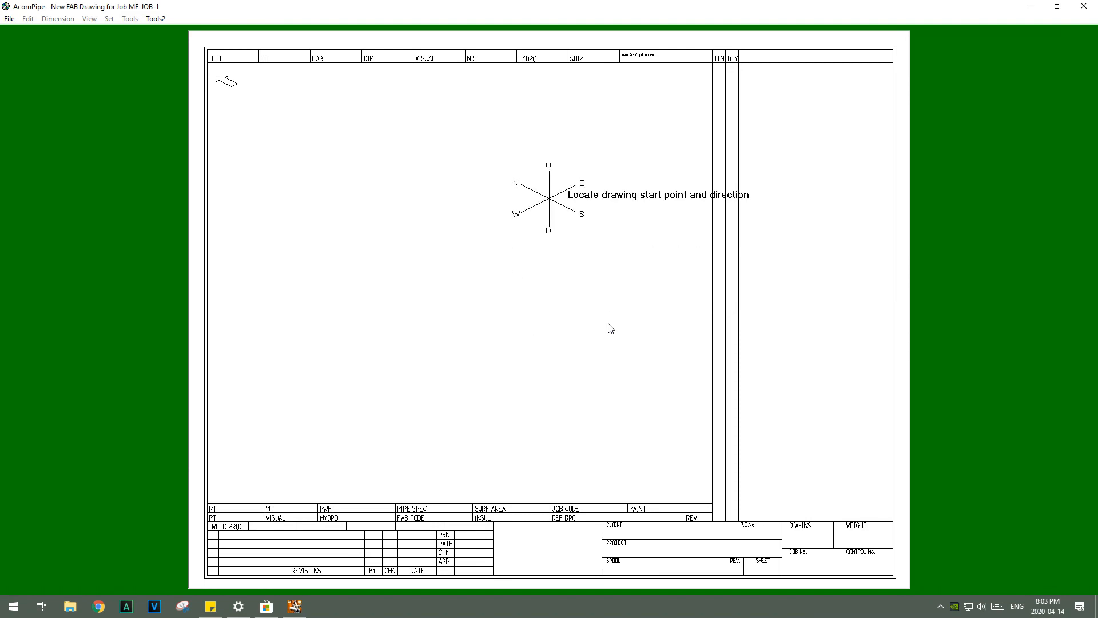
key(Down)
key(Down)
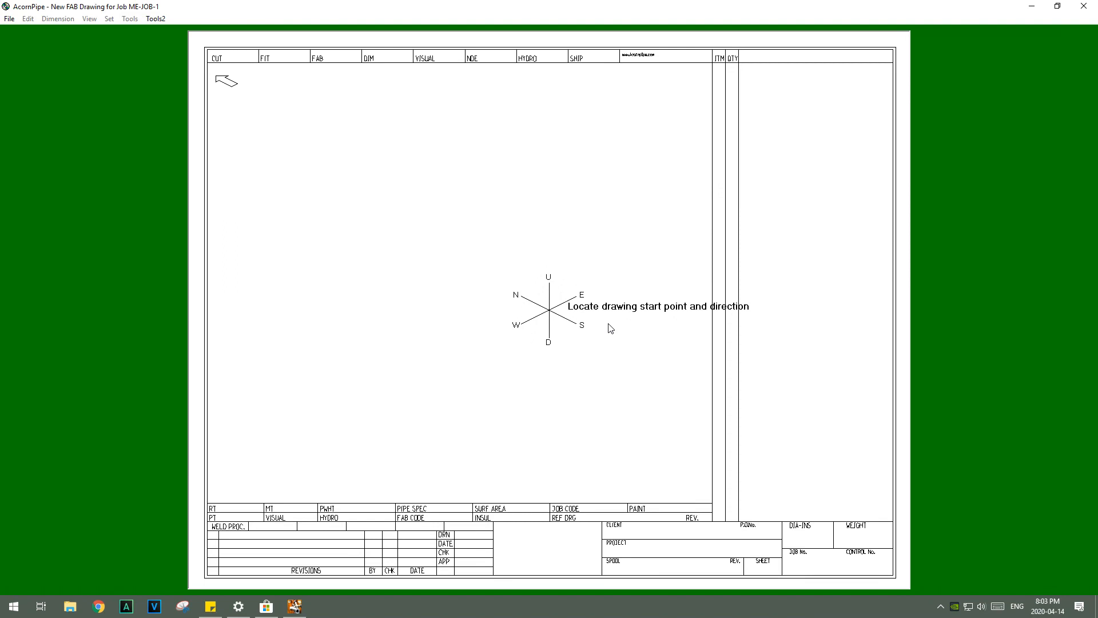
key(Down)
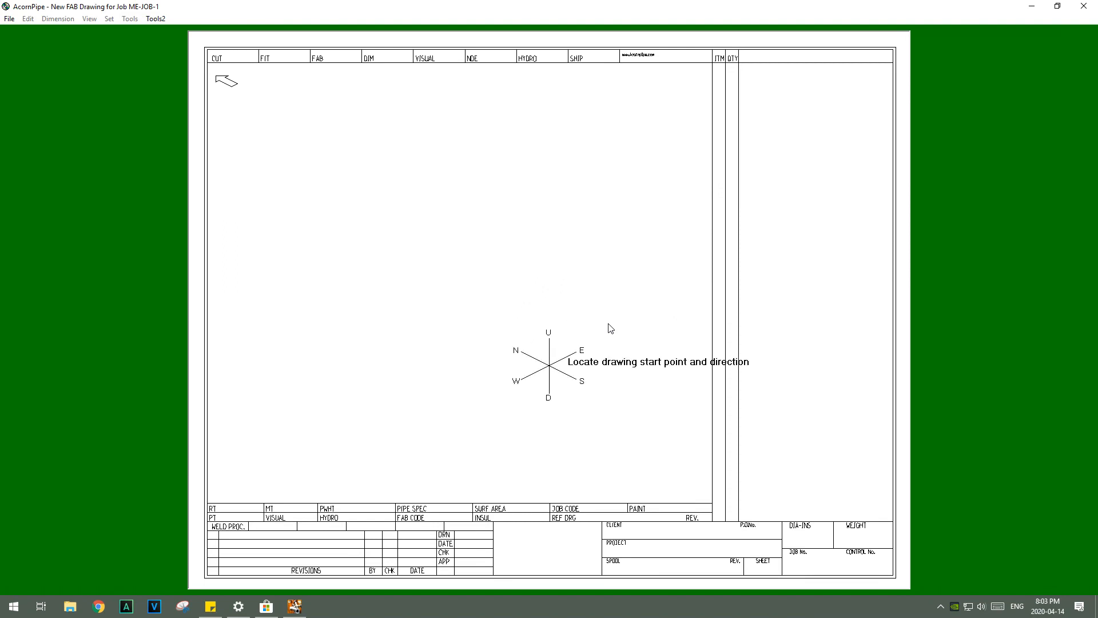
key(Left)
key(Left)
key(Left)
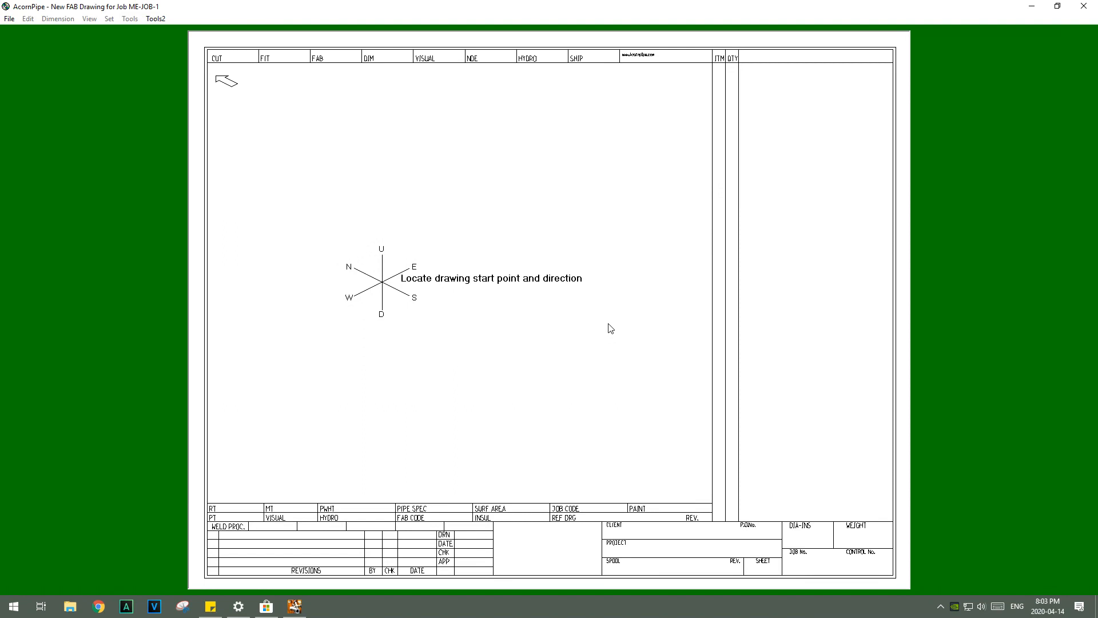
key(Up)
key(Up)
key(Up)
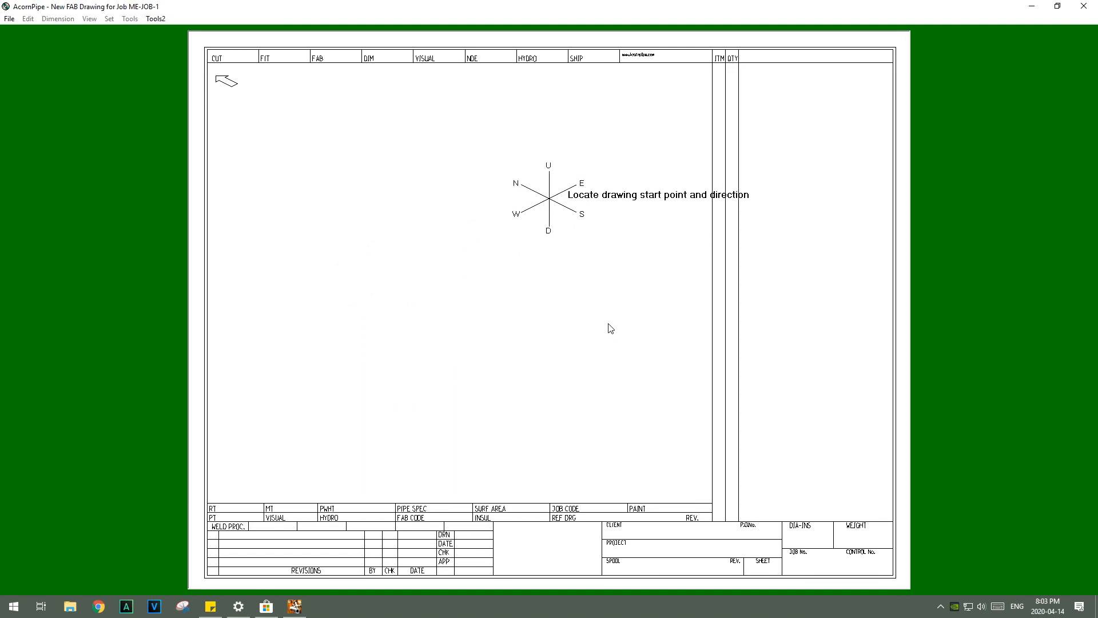
key(Right)
key(Right)
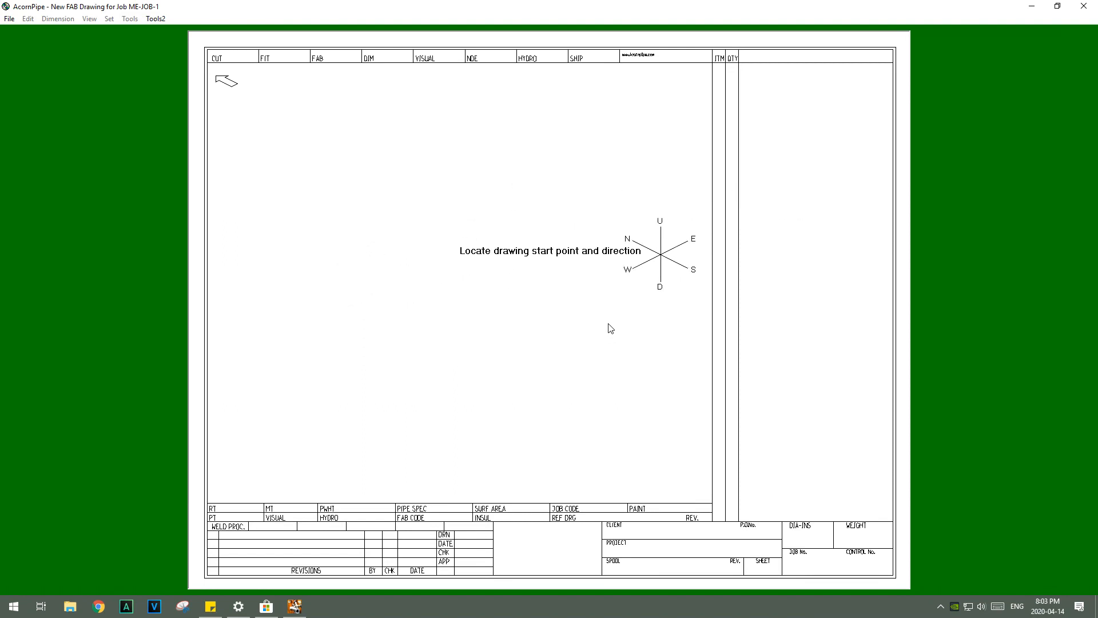
key(Down)
key(Down)
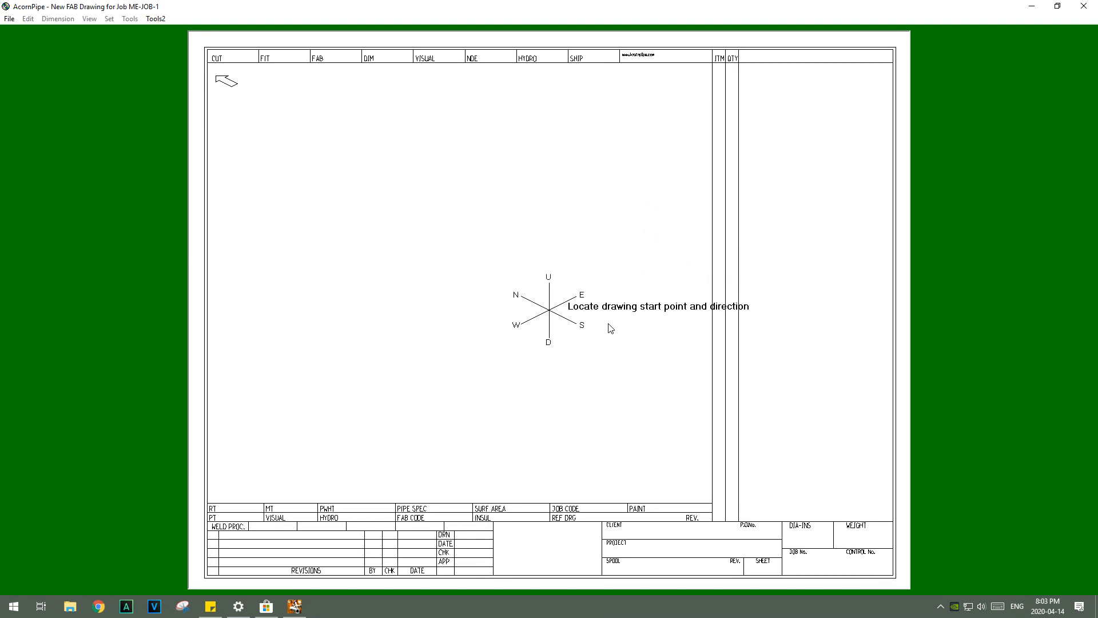
key(Down)
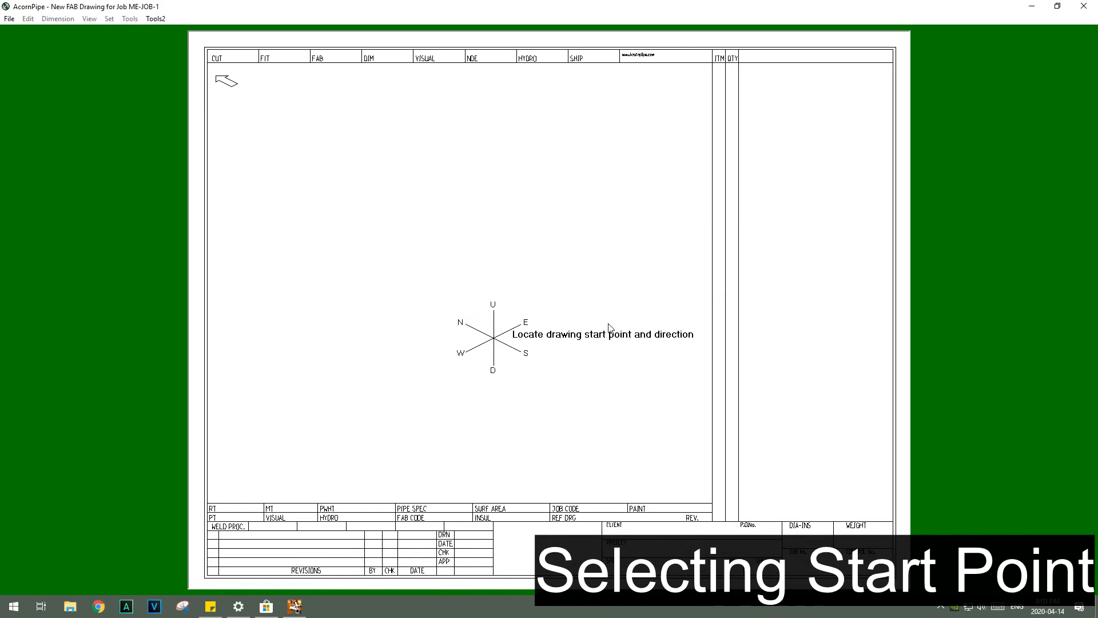
key(Left)
key(Left)
key(Left)
key(Up)
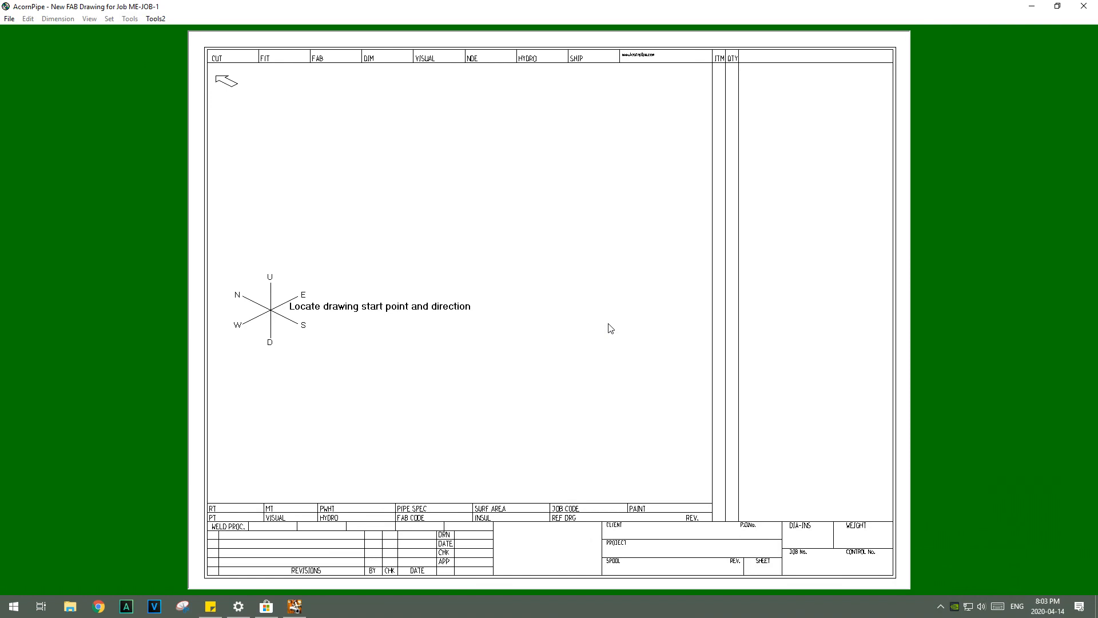
click(610, 328)
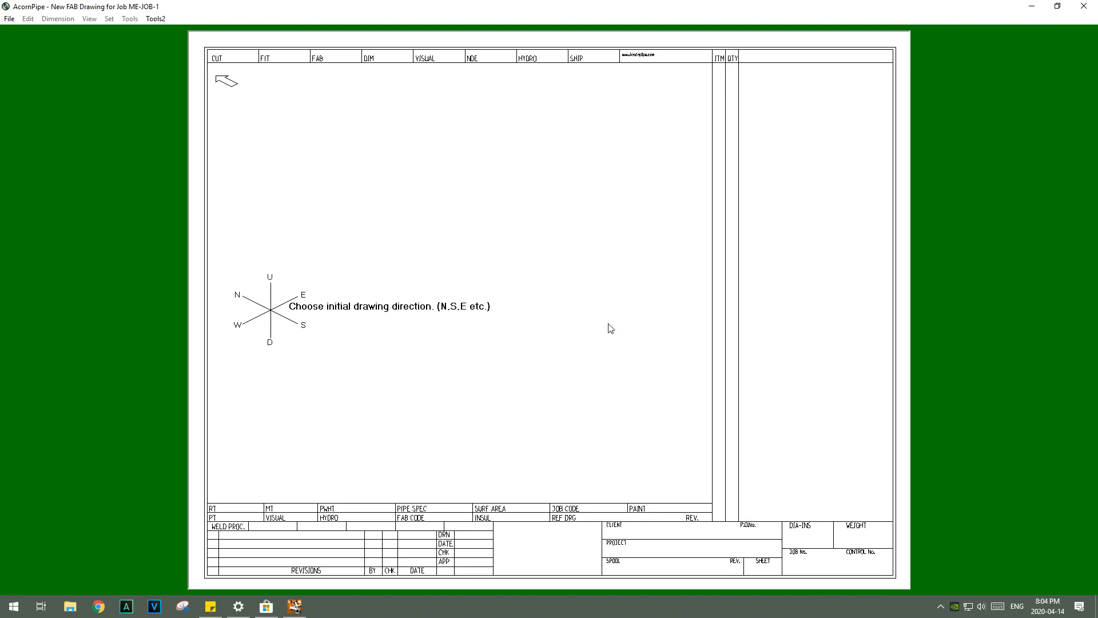
Set the initial drawing direction to down, using the CARB02.spc specification and 4 inch size.
key(d)
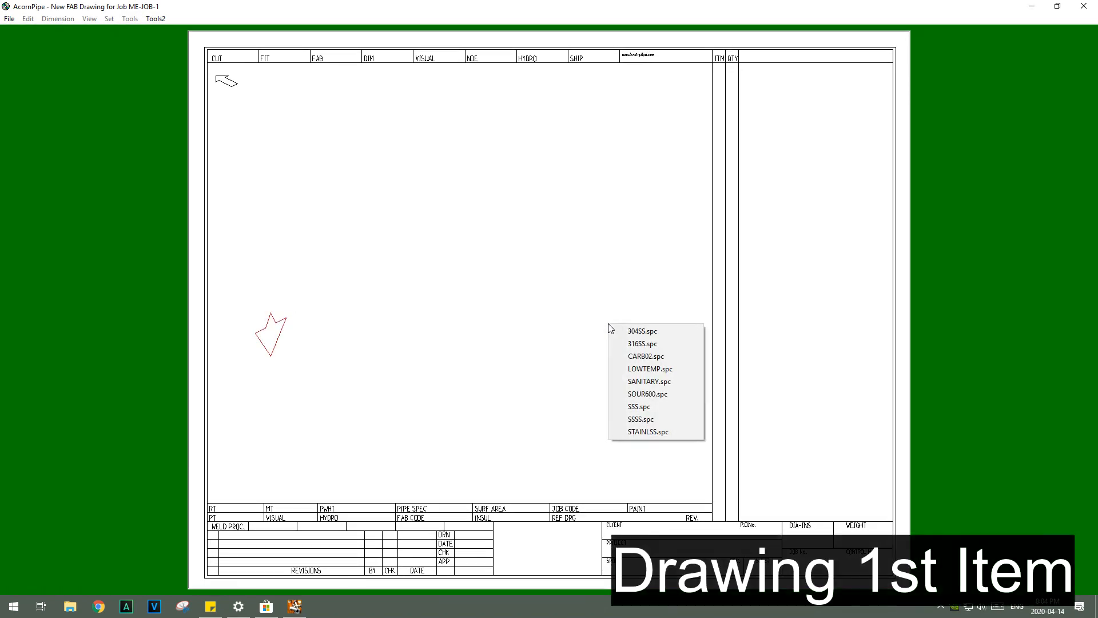
click(661, 359)
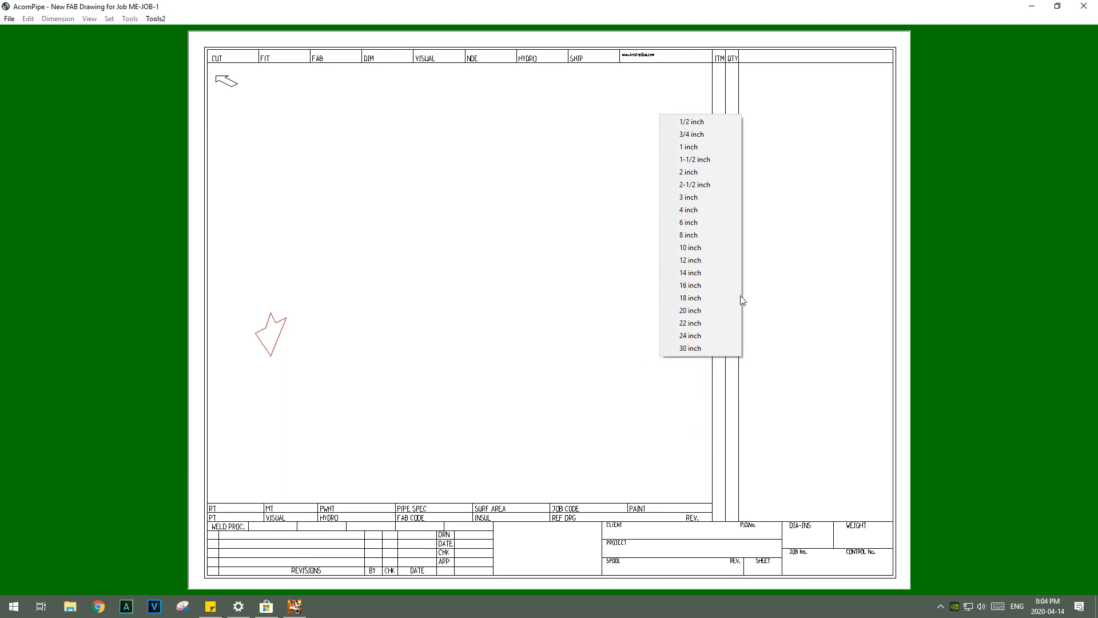
click(695, 211)
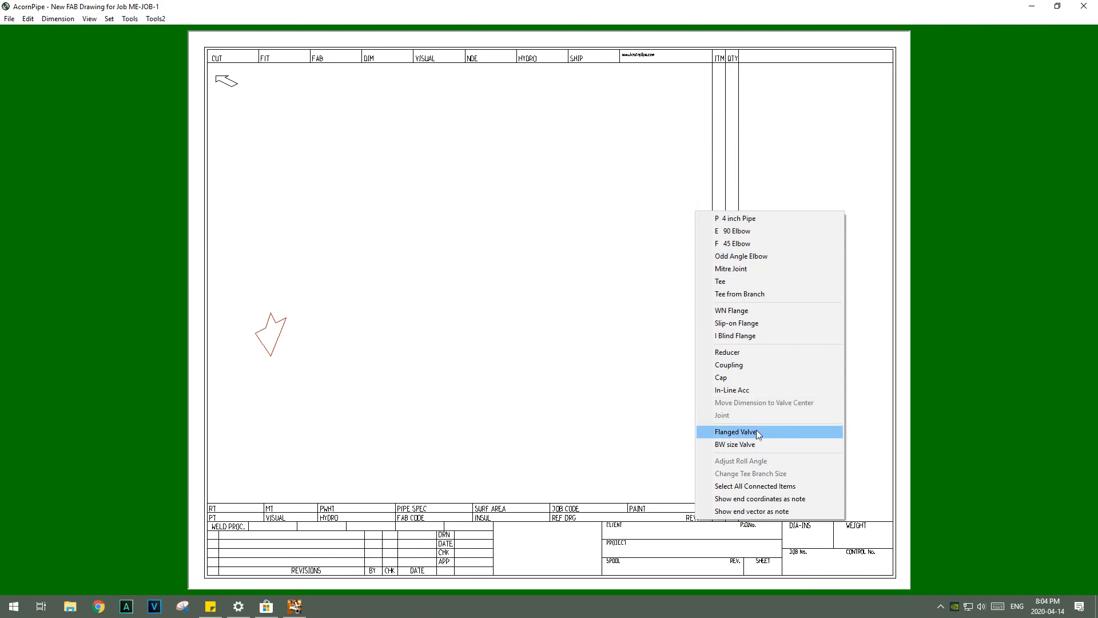
Insert a W-Weld Neck flange at the start point, with its face up and its weld end pointing down.
click(737, 311)
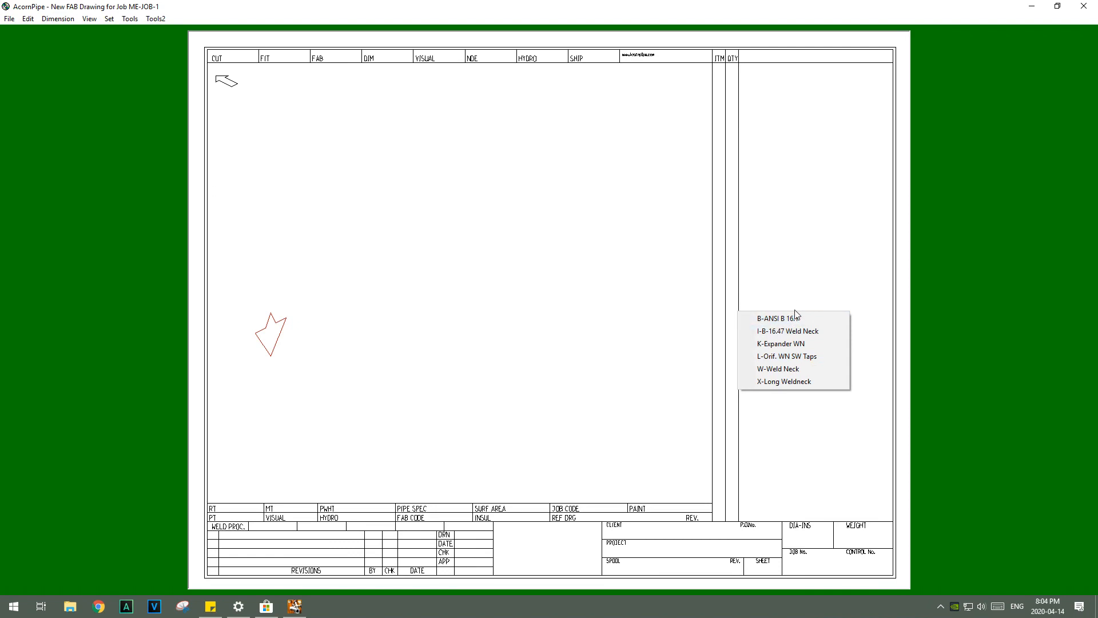
click(779, 370)
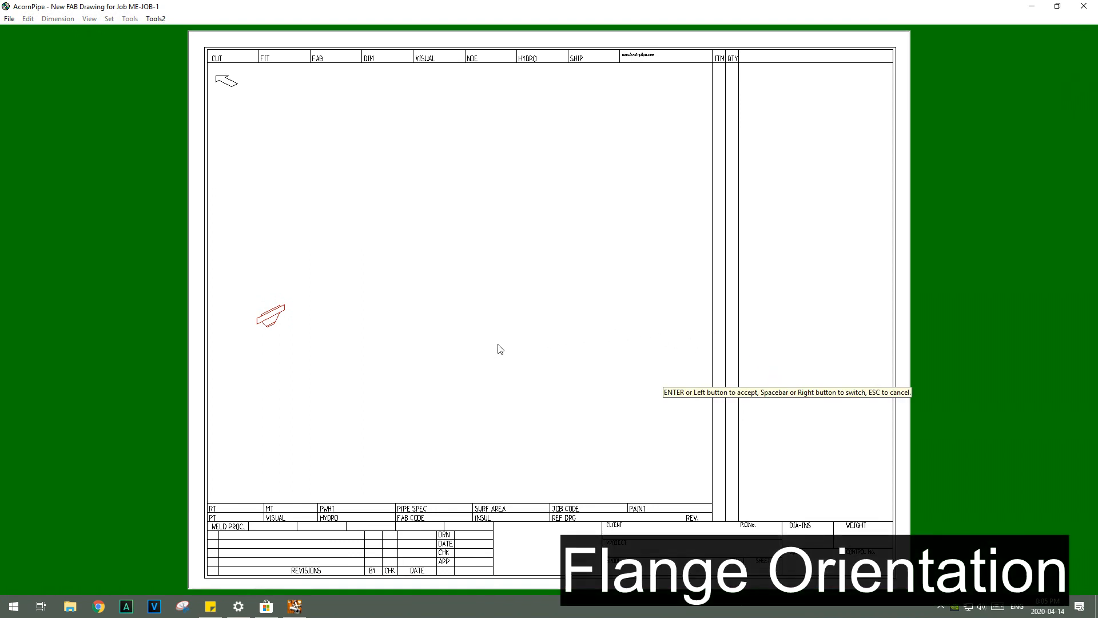
right_click(648, 337)
right_click(647, 337)
right_click(648, 341)
right_click(648, 341)
right_click(649, 341)
right_click(650, 341)
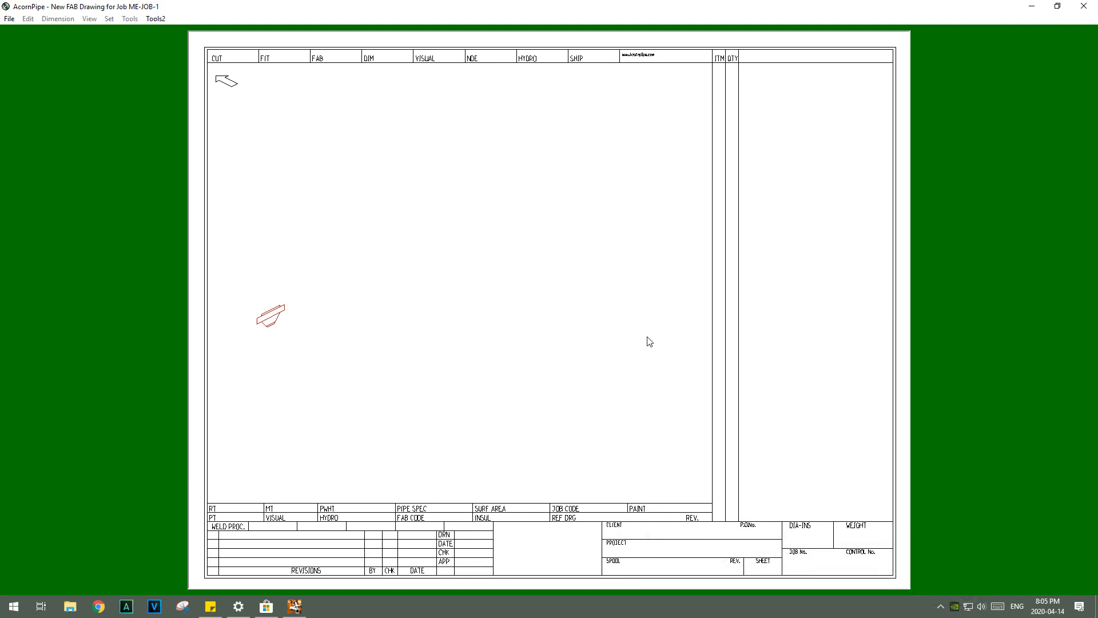
Enlarge the flange symbol slightly and accept its placement.
scroll(649, 342, up, 1)
scroll(649, 342, up, 1)
scroll(650, 341, up, 1)
scroll(649, 341, down, 1)
scroll(650, 342, down, 1)
key(Return)
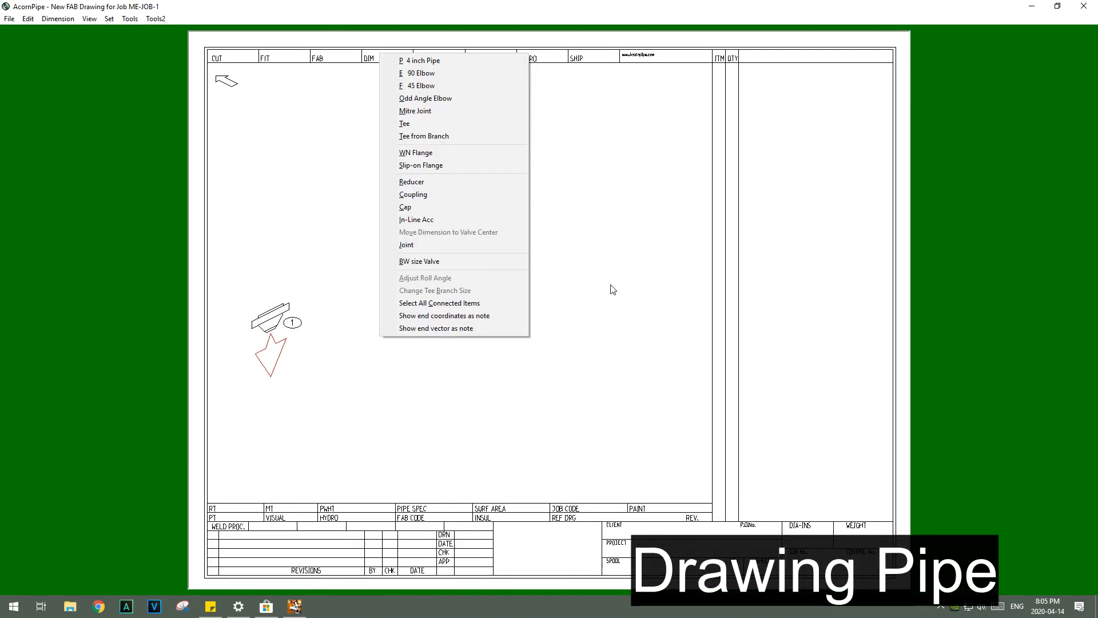
Draw a 4 inch pipe straight down from the flange's weld end.
click(425, 61)
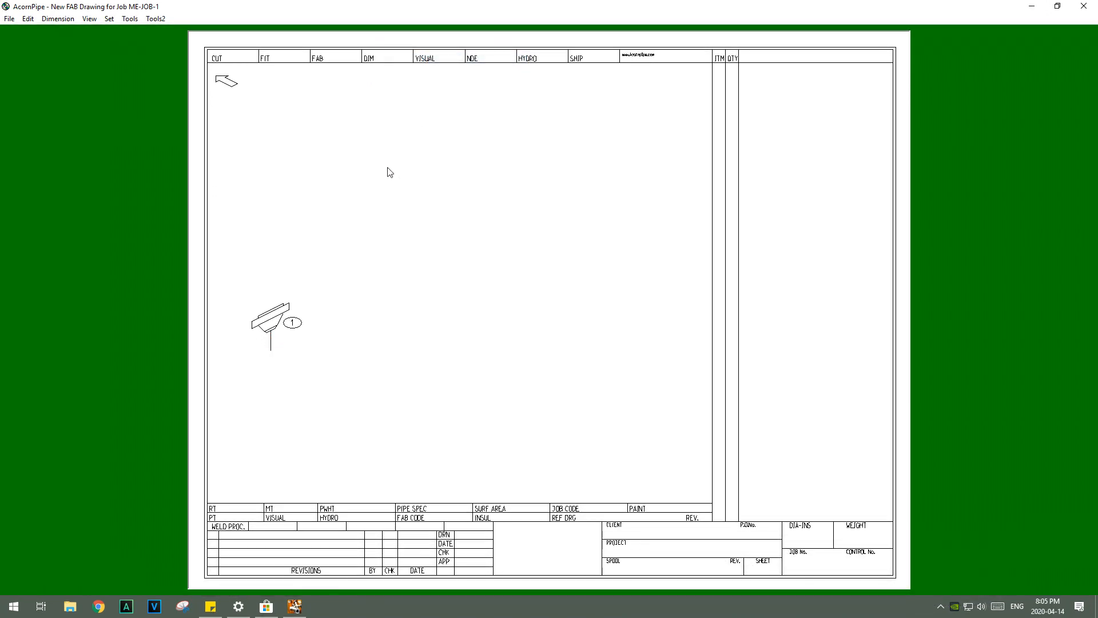
click(280, 366)
click(279, 396)
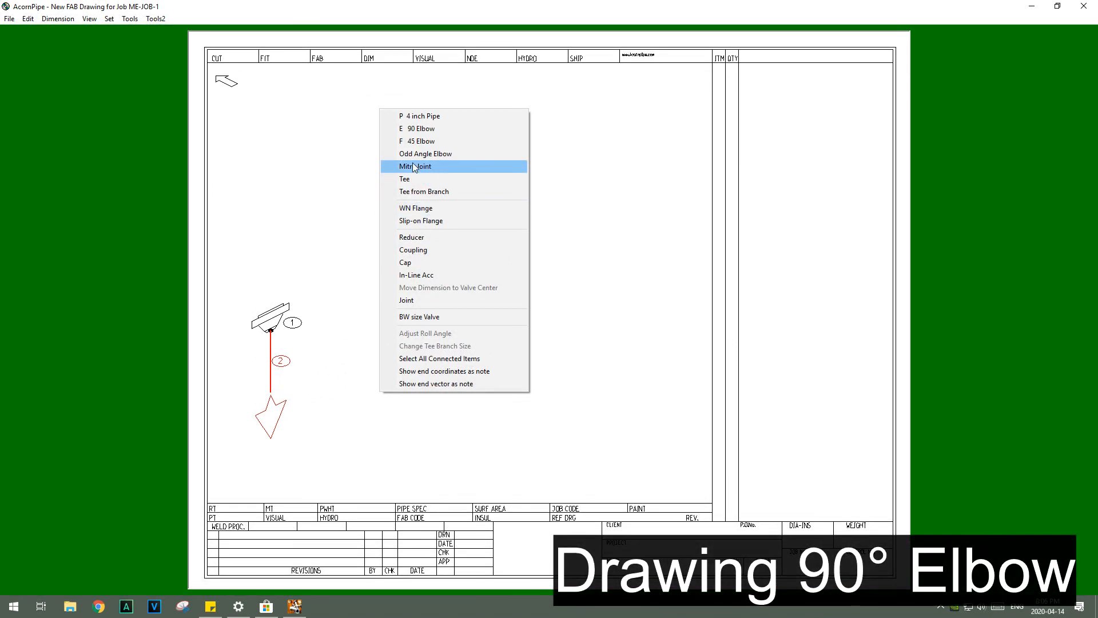
Add a 90 elbow at the lower end of the pipe, oriented to turn east.
click(425, 130)
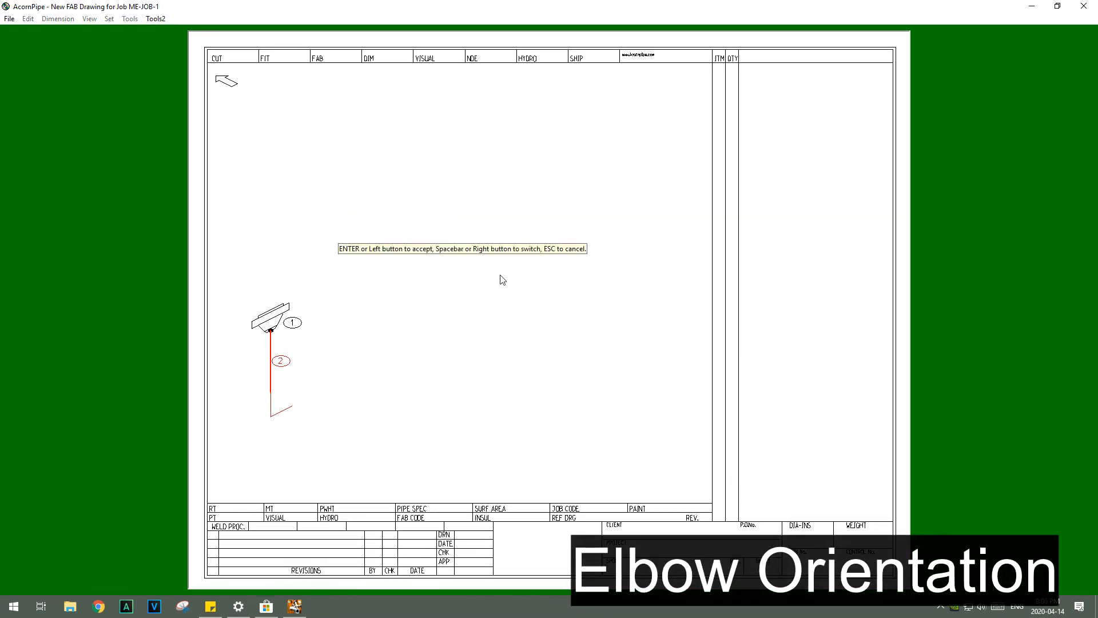
click(517, 318)
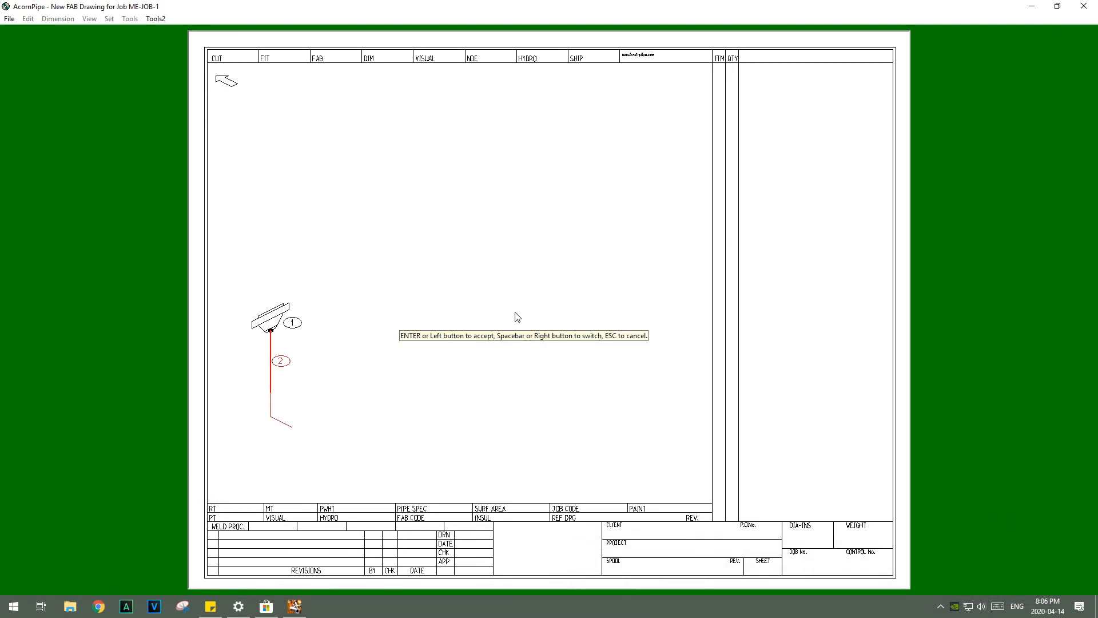
right_click(517, 318)
right_click(517, 317)
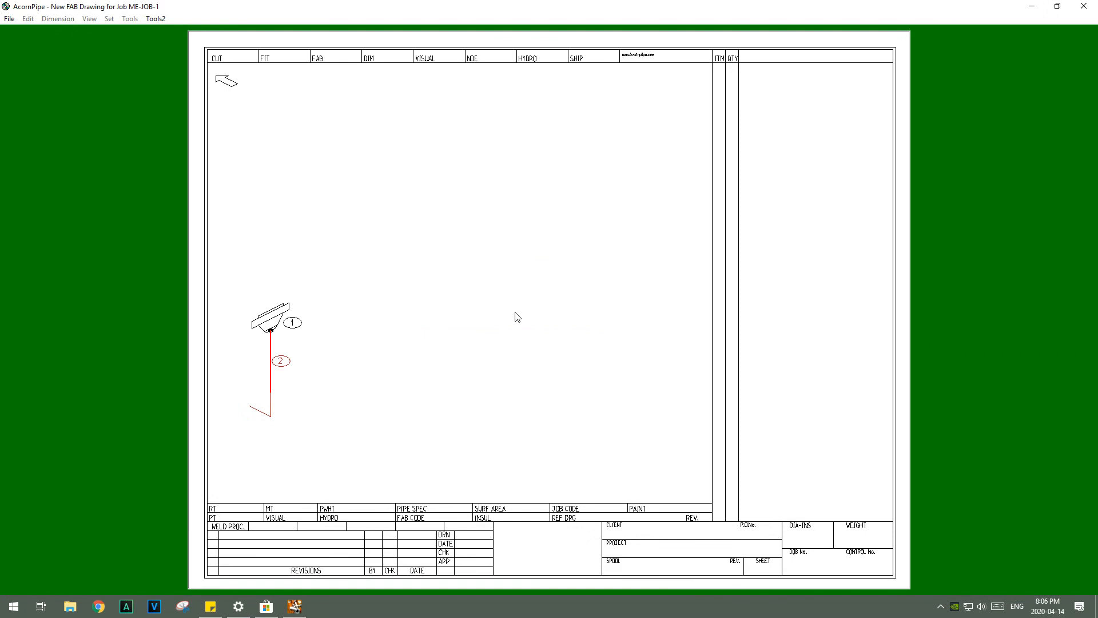
right_click(517, 317)
key(Right)
key(Right)
key(Right)
key(Right)
key(Right)
key(Right)
key(Right)
key(Right)
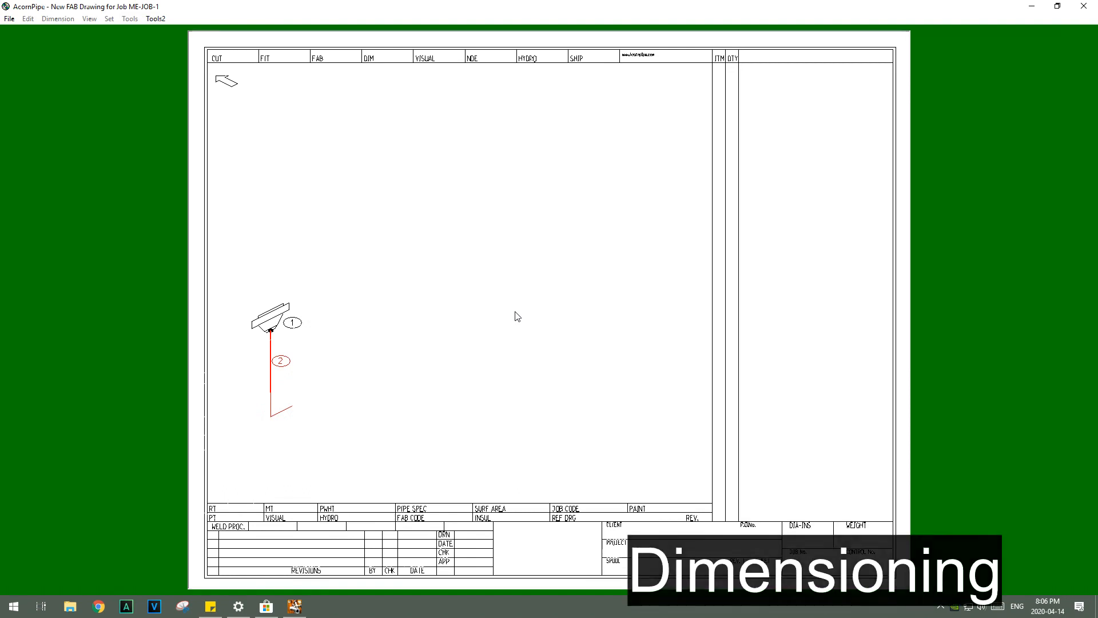
key(Return)
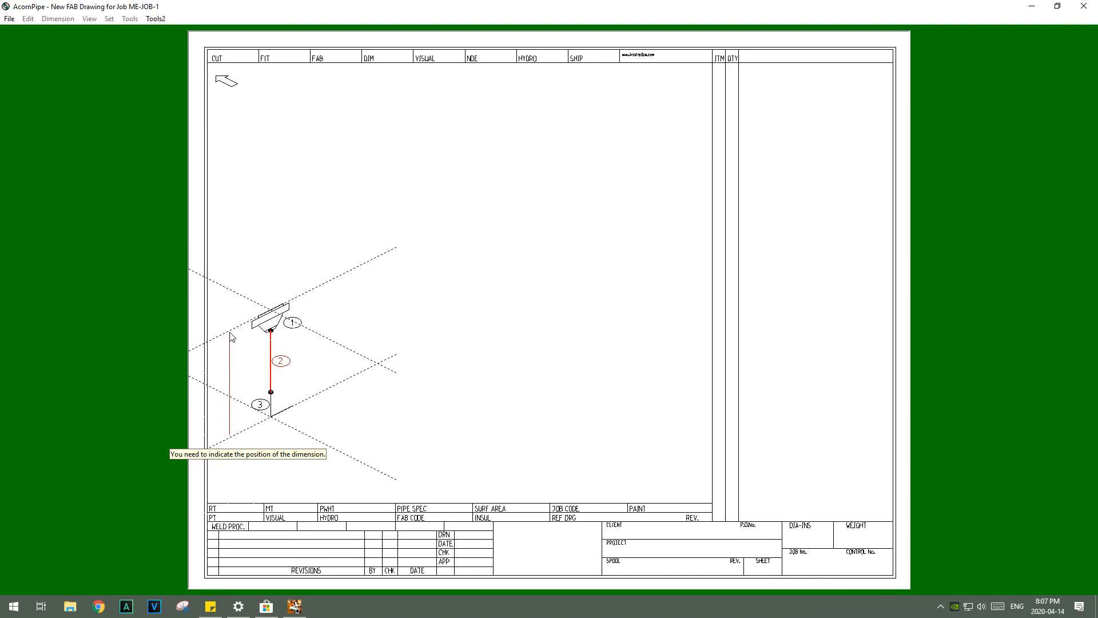
Dimension the vertical run from flange face to elbow centre as 1'9", placing the dimension on the west side of the pipe.
click(231, 336)
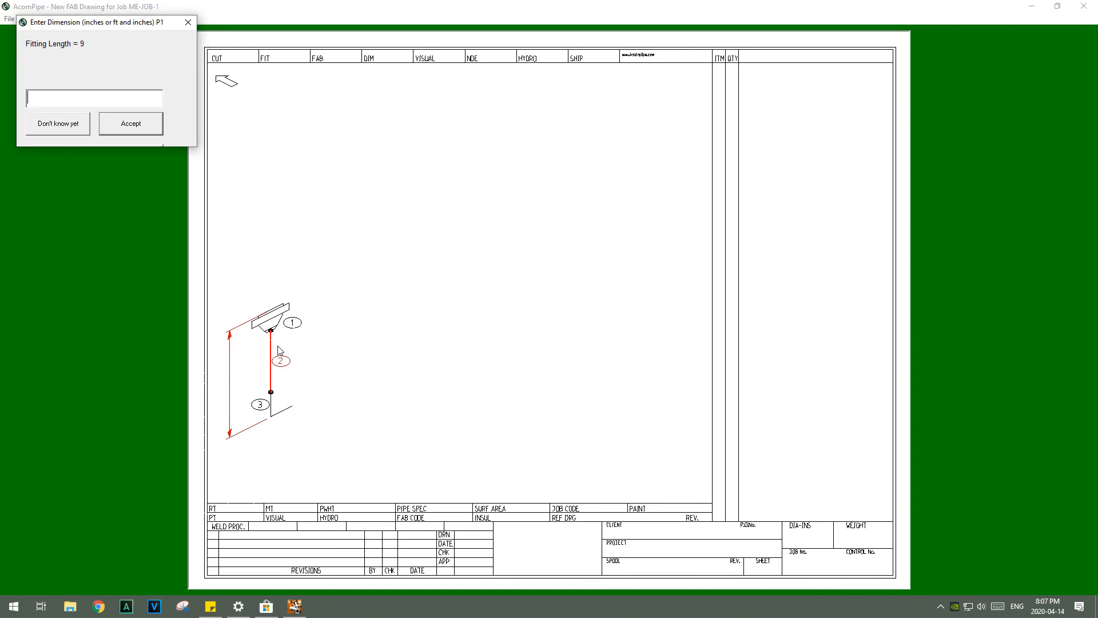
text(1'9)
key(BackSpace)
text(-9)
key(BackSpace)
key(BackSpace)
text(9")
click(130, 124)
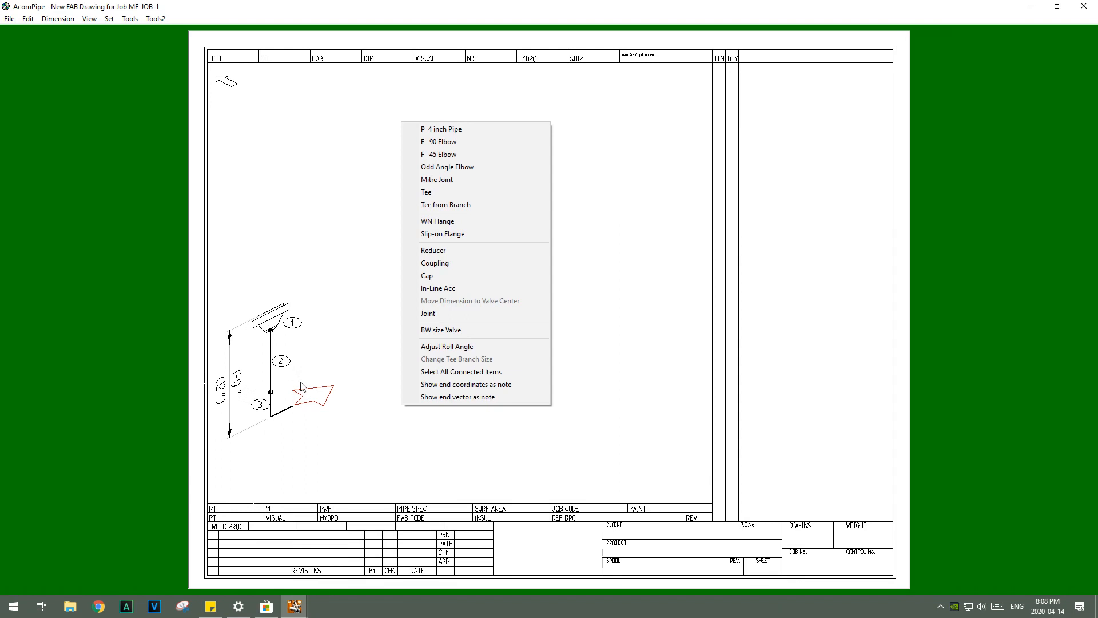
Draw a 4 inch pipe running east from the 90 elbow.
click(457, 132)
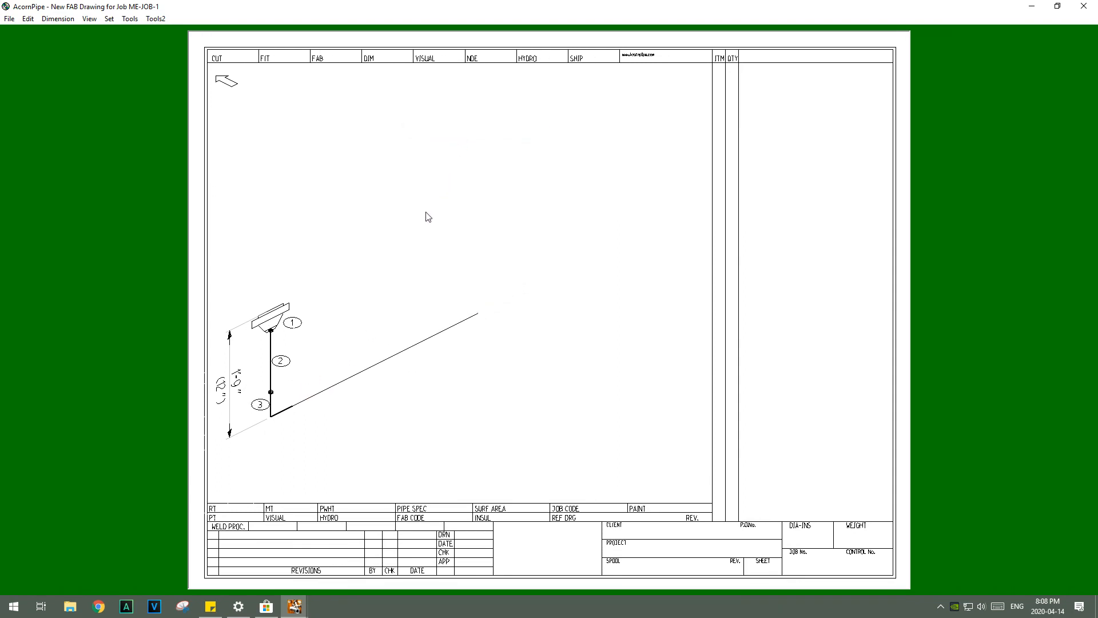
click(346, 371)
click(397, 351)
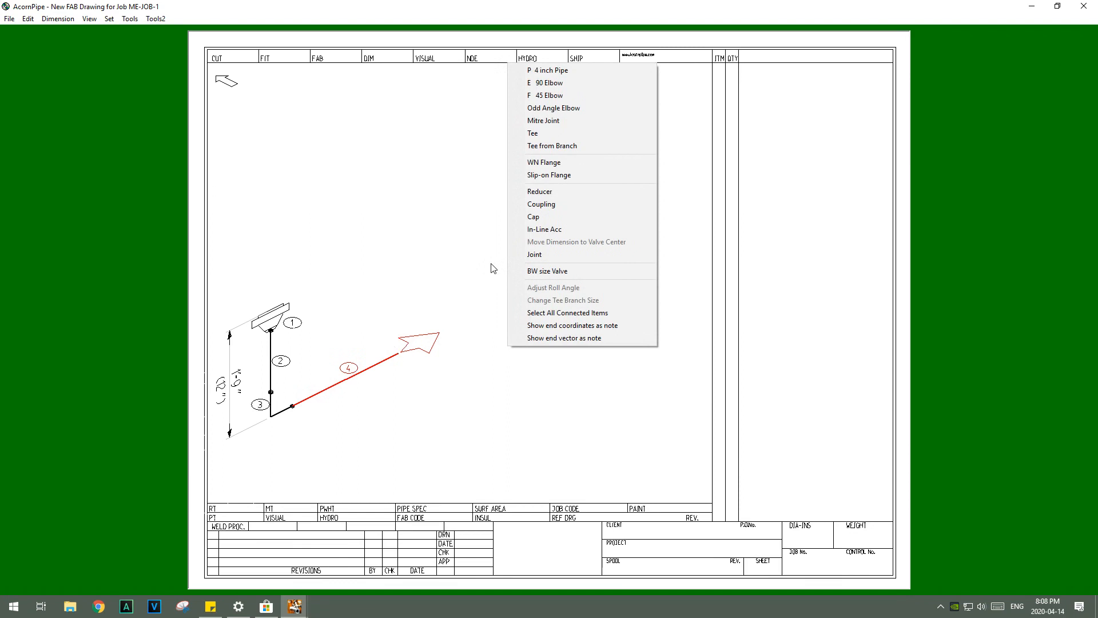
Add a 45 elbow at the end of the eastward pipe, oriented in the horizontal plane toward the southeast.
click(563, 96)
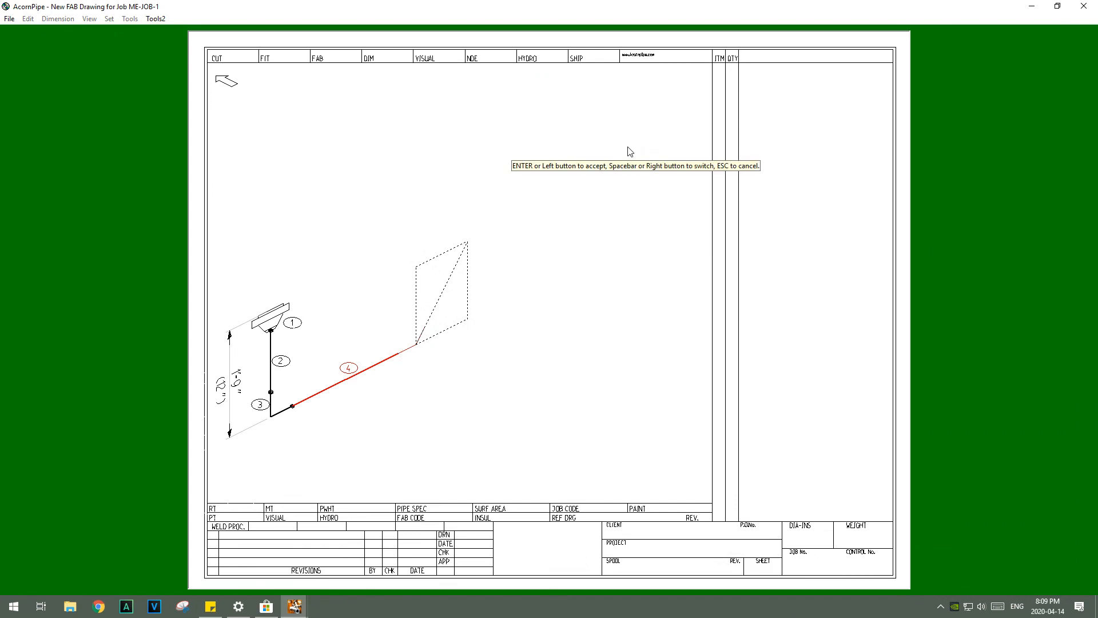
key(space)
key(space)
key(space)
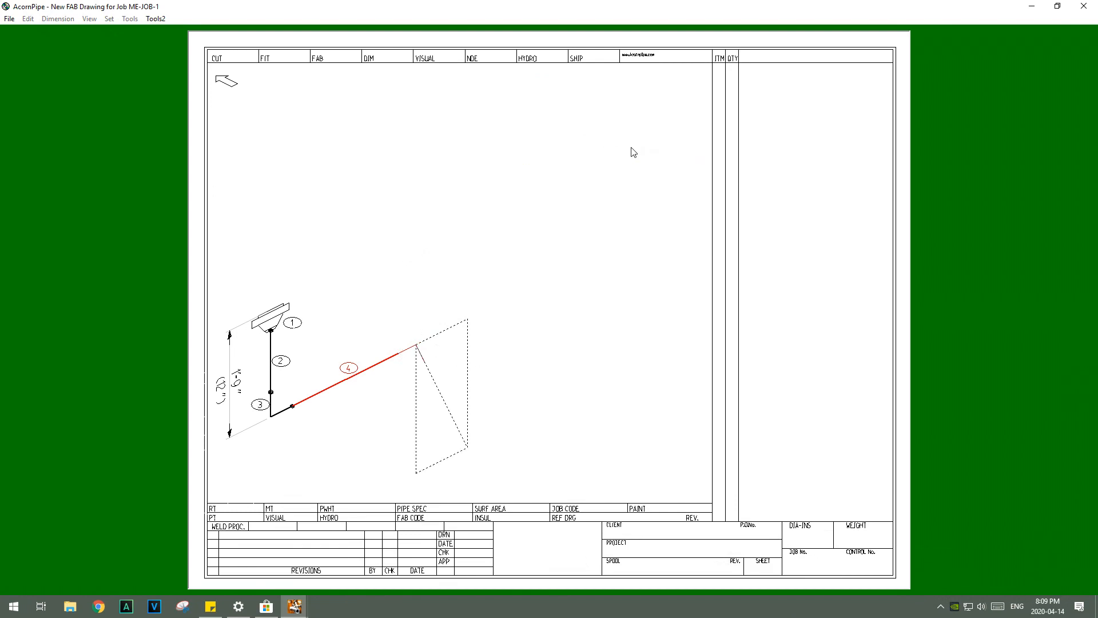
key(space)
key(space)
key(space)
key(space)
key(Return)
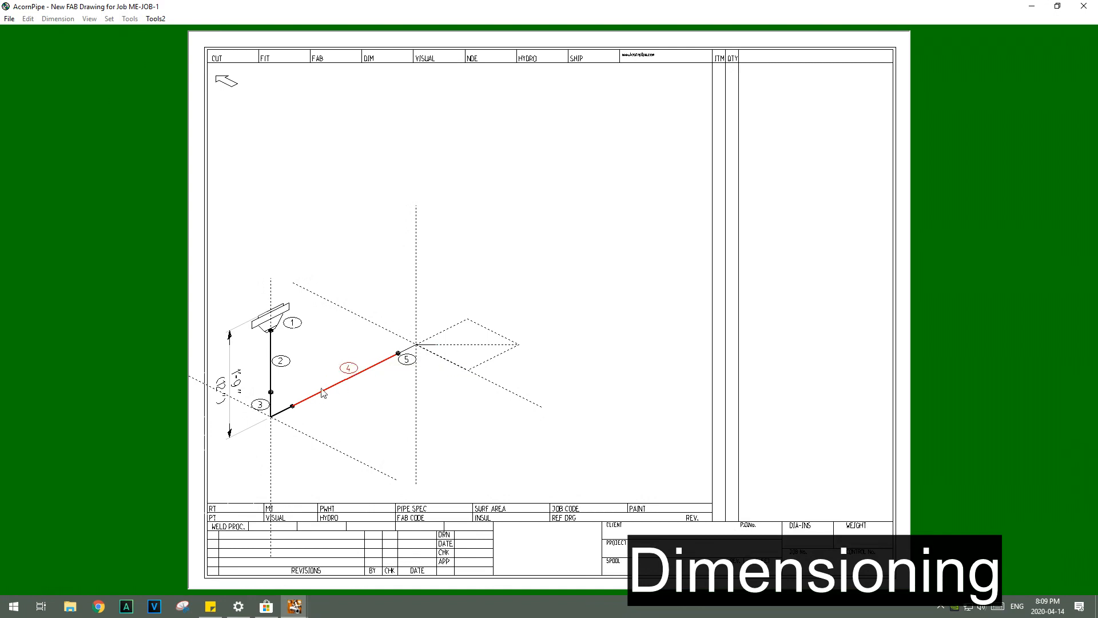
Dimension the eastward run between the 90 and 45 elbow centres as 5'-8 1/2", placing the dimension below the pipe.
click(416, 421)
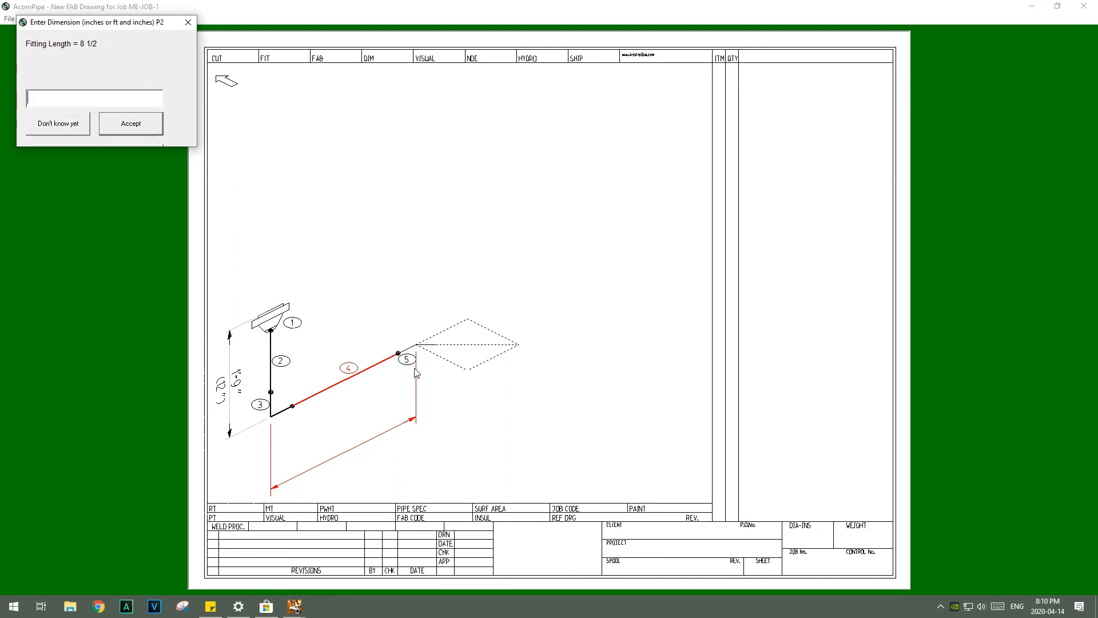
text(5'8.5)
click(142, 126)
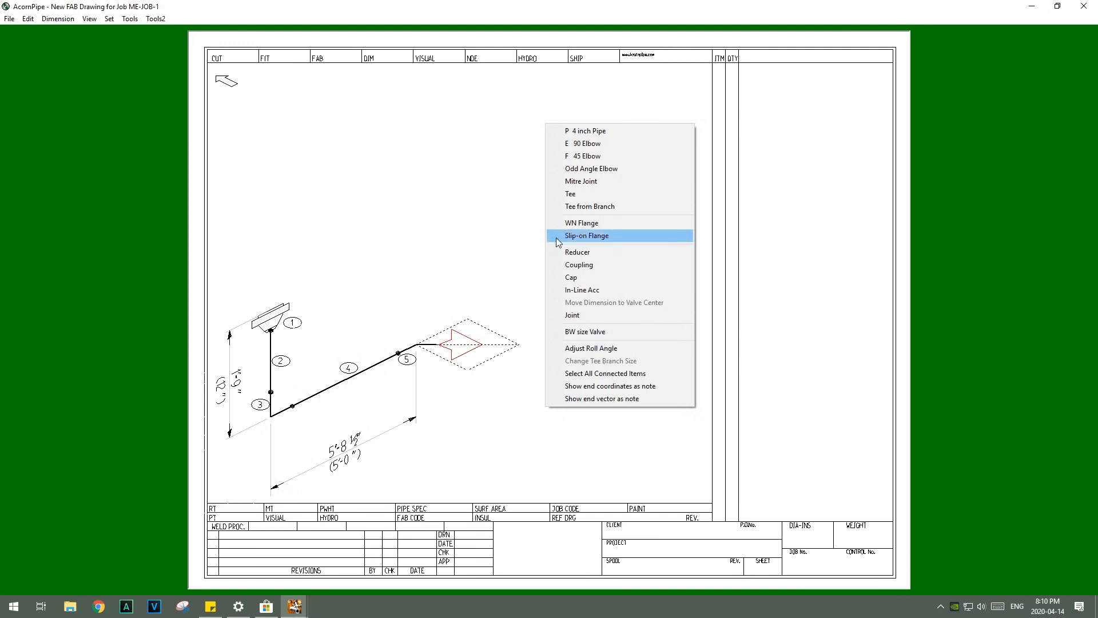
Draw a 4 inch pipe southeast from the 45 elbow and end it with a reducing tee whose 2 inch branch points straight up.
click(589, 131)
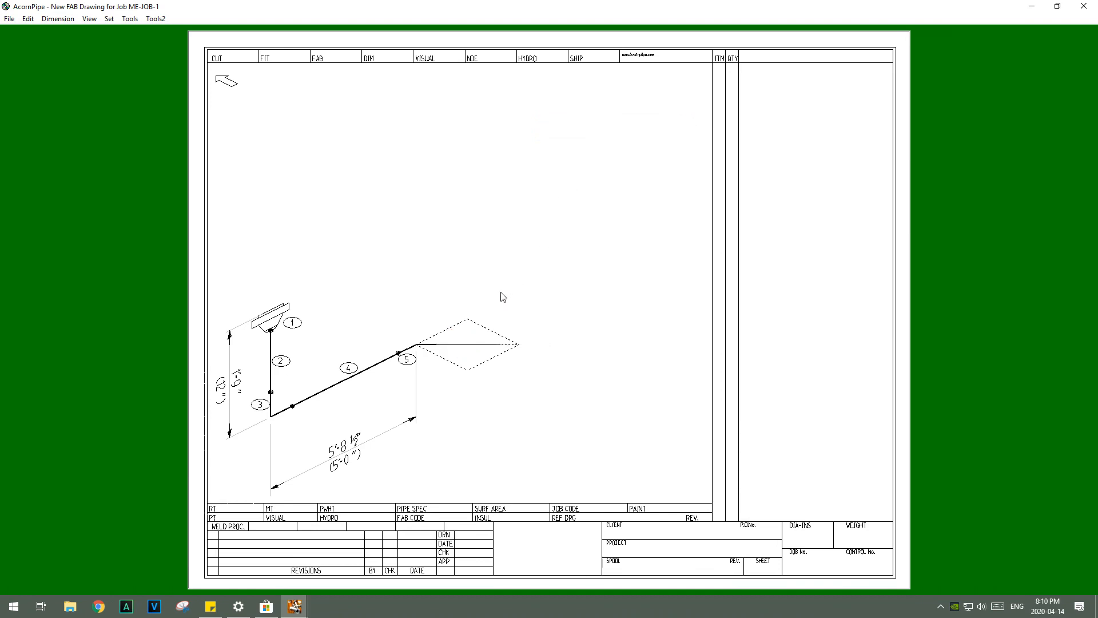
click(568, 346)
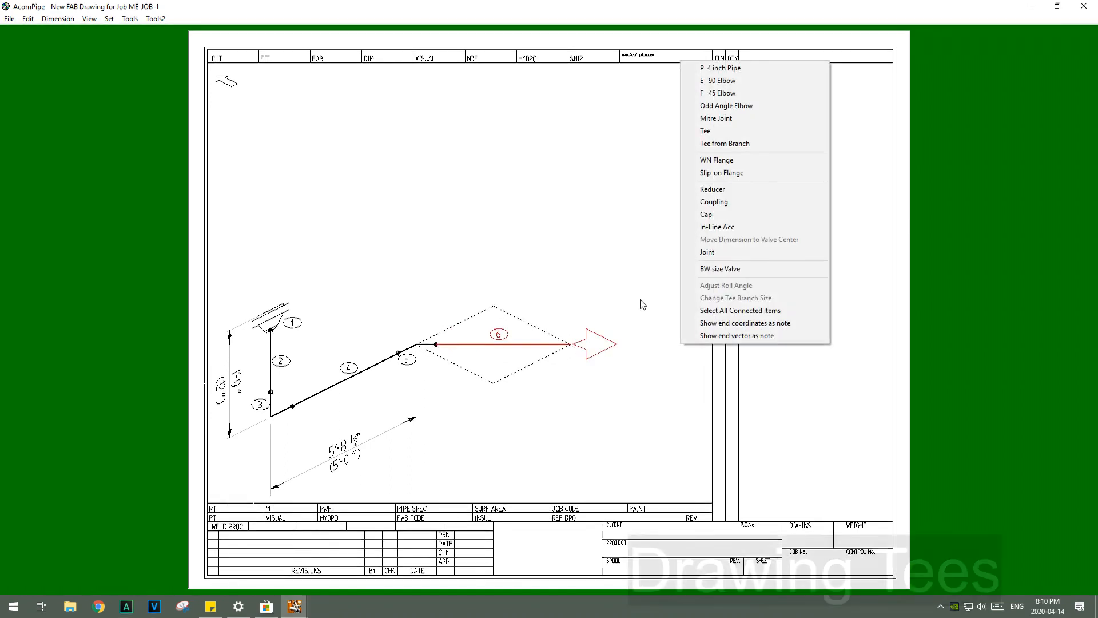
click(734, 136)
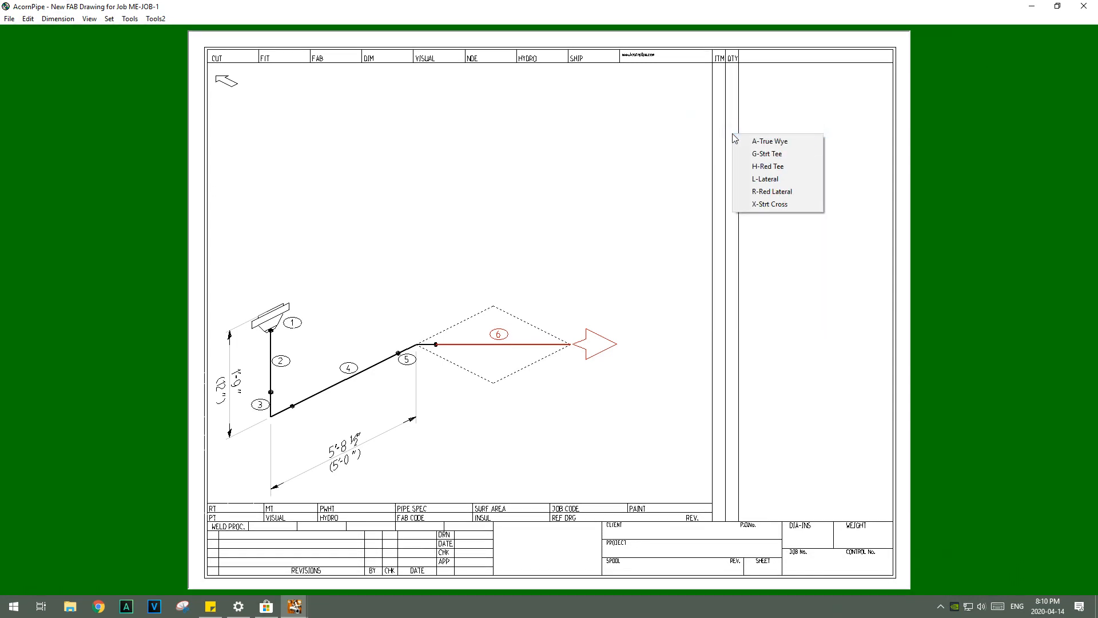
click(778, 167)
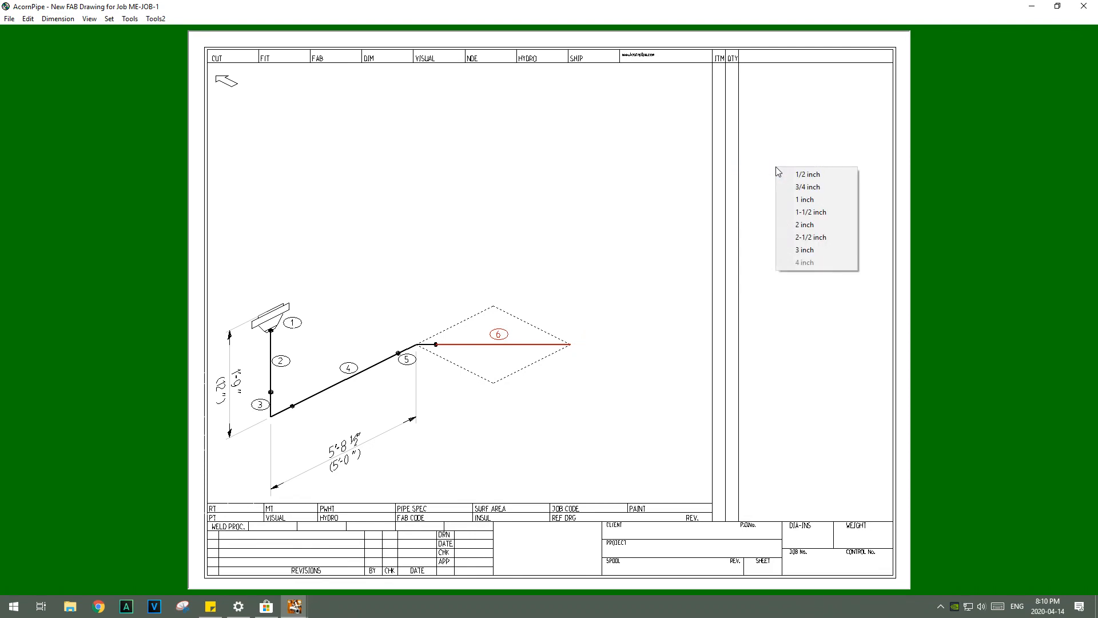
click(816, 224)
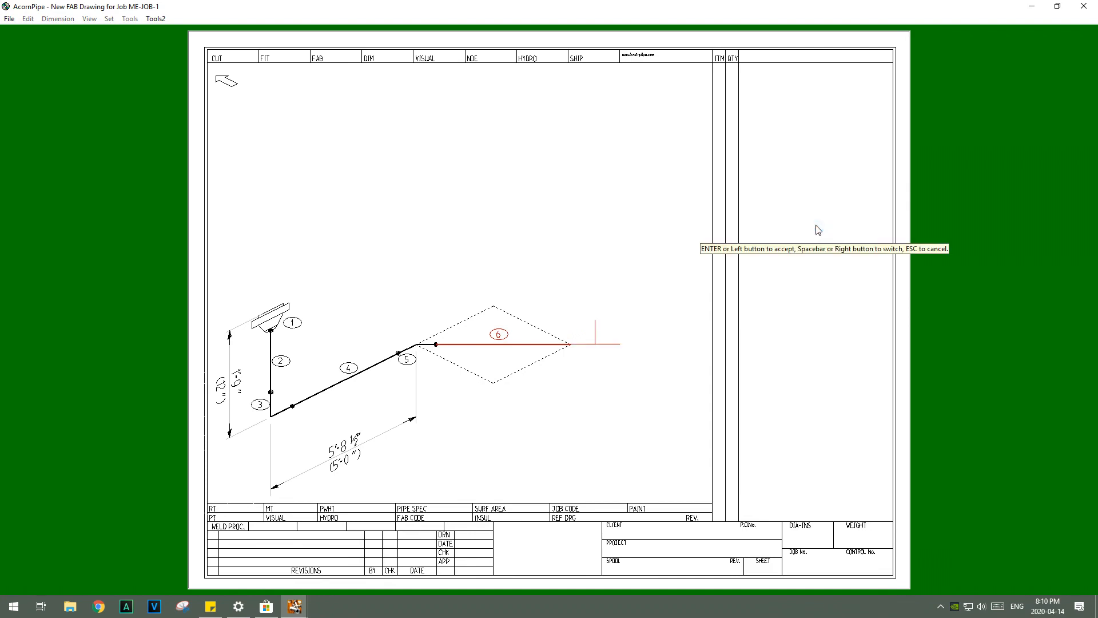
right_click(815, 225)
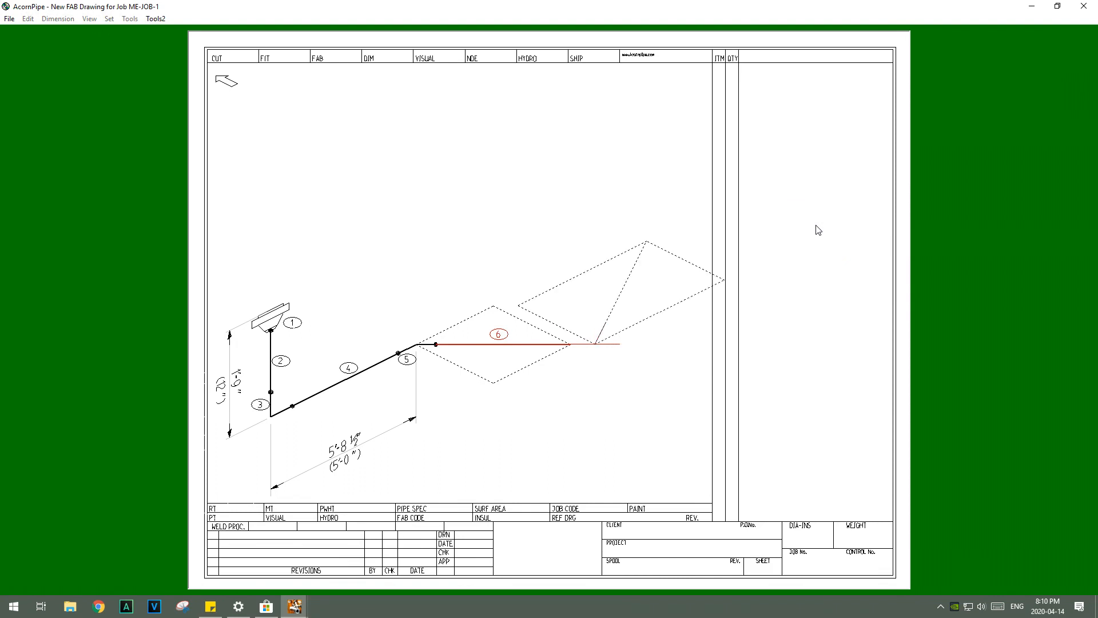
key(Right)
key(Right)
key(Right)
key(Right)
key(Right)
key(Return)
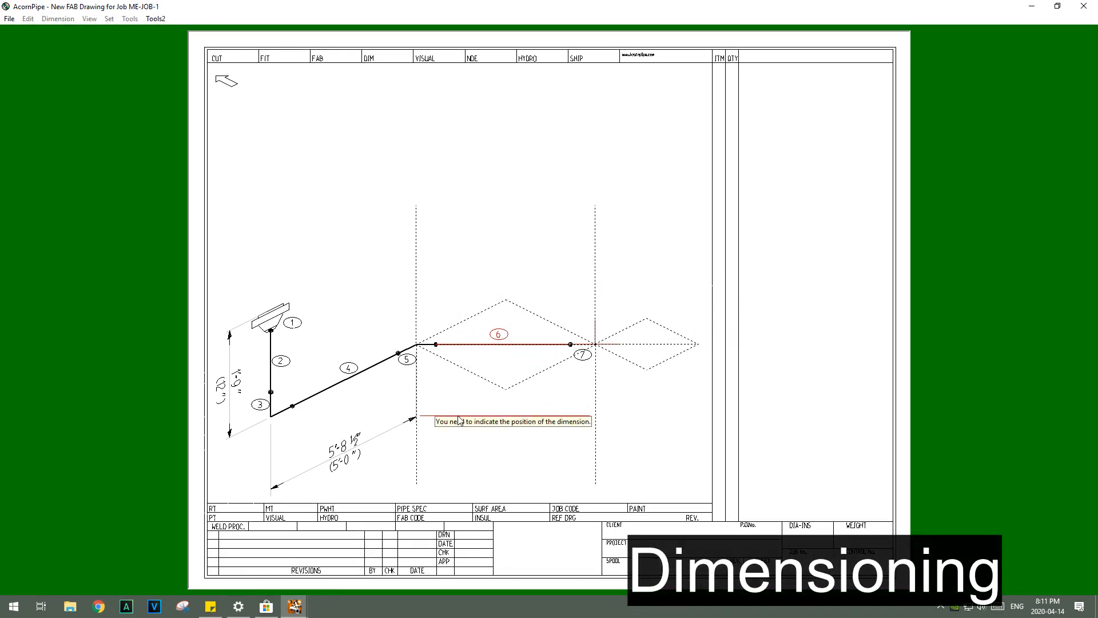
Dimension the southeast run from the 45 elbow centre to the tee centre as 6', placing the dimension below the pipe.
click(449, 463)
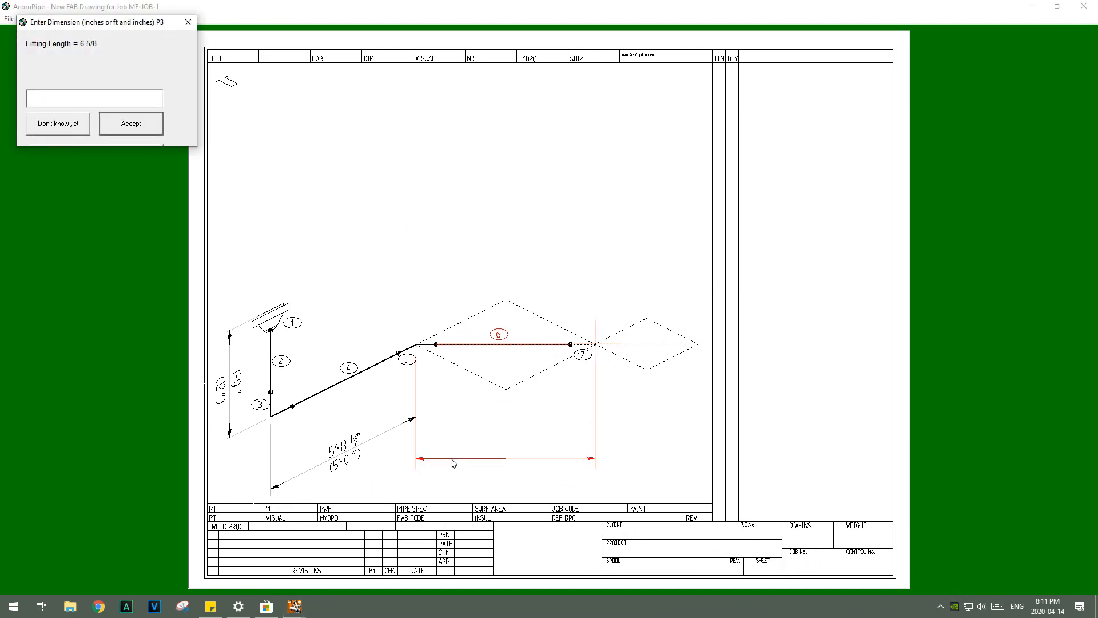
text(6')
click(132, 123)
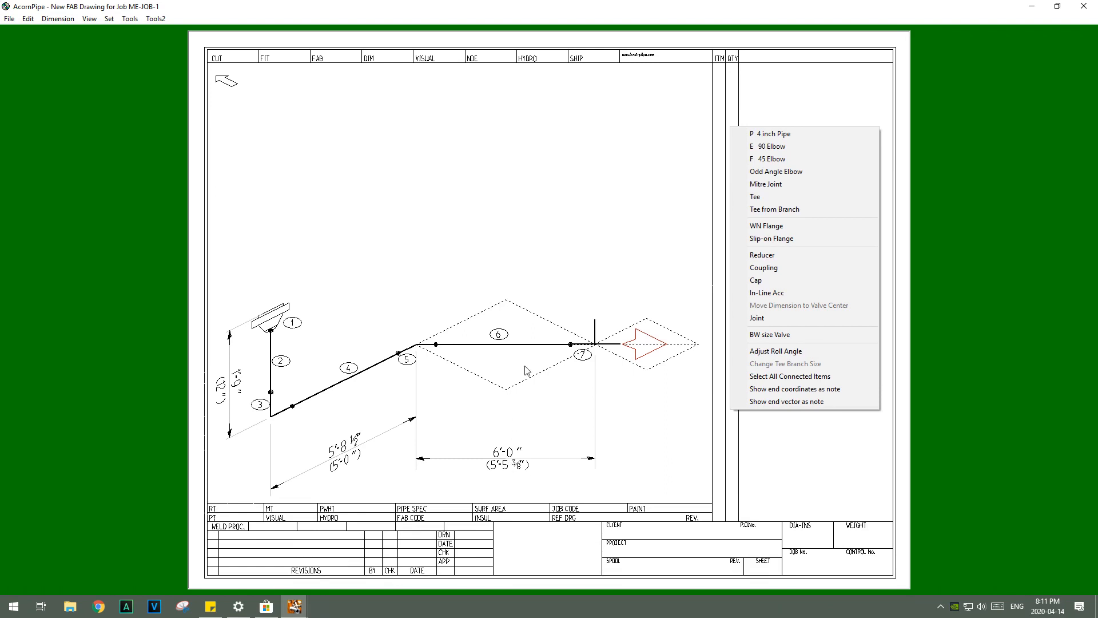
Close the open run end of the tee with a standard butt-weld cap.
click(784, 283)
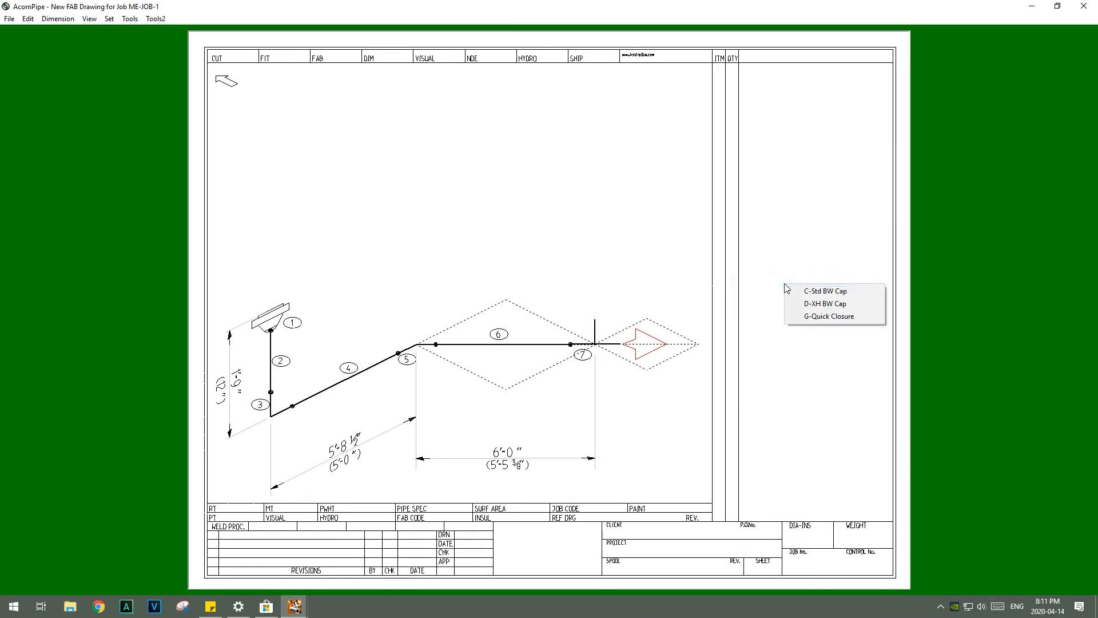
click(826, 293)
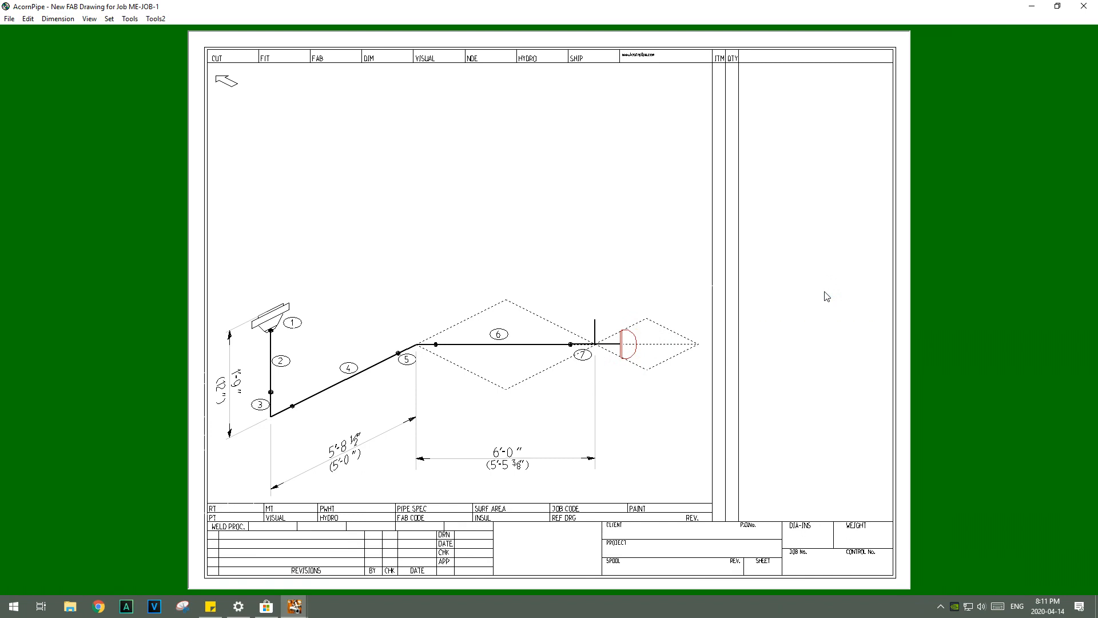
click(826, 296)
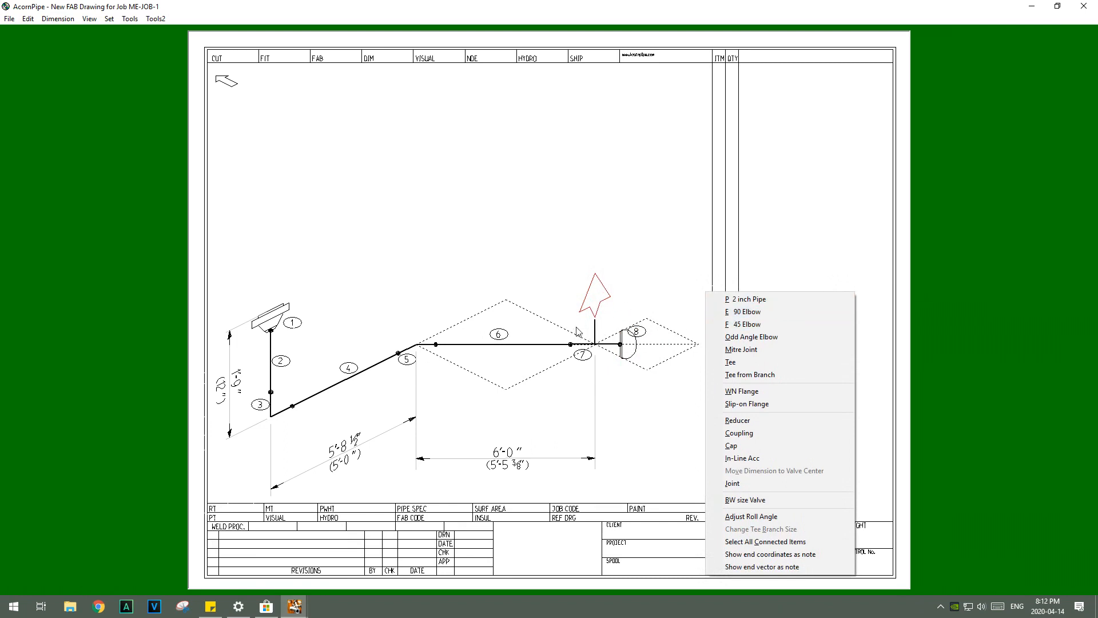
Draw a 2 inch pipe straight up from the tee branch and finish it with a weld neck flange.
click(750, 305)
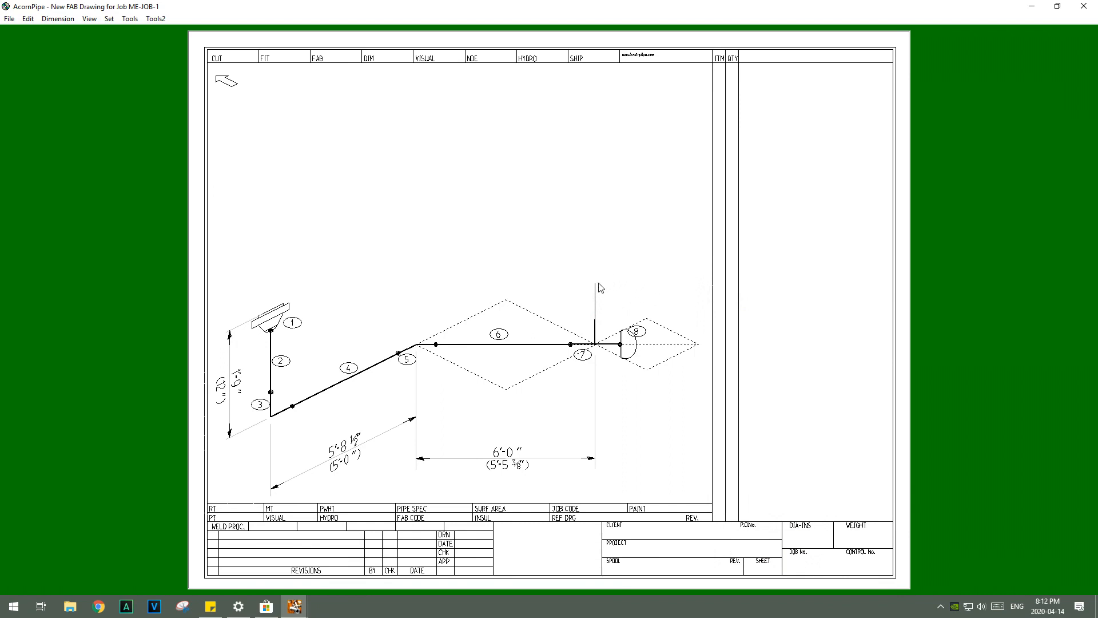
click(609, 220)
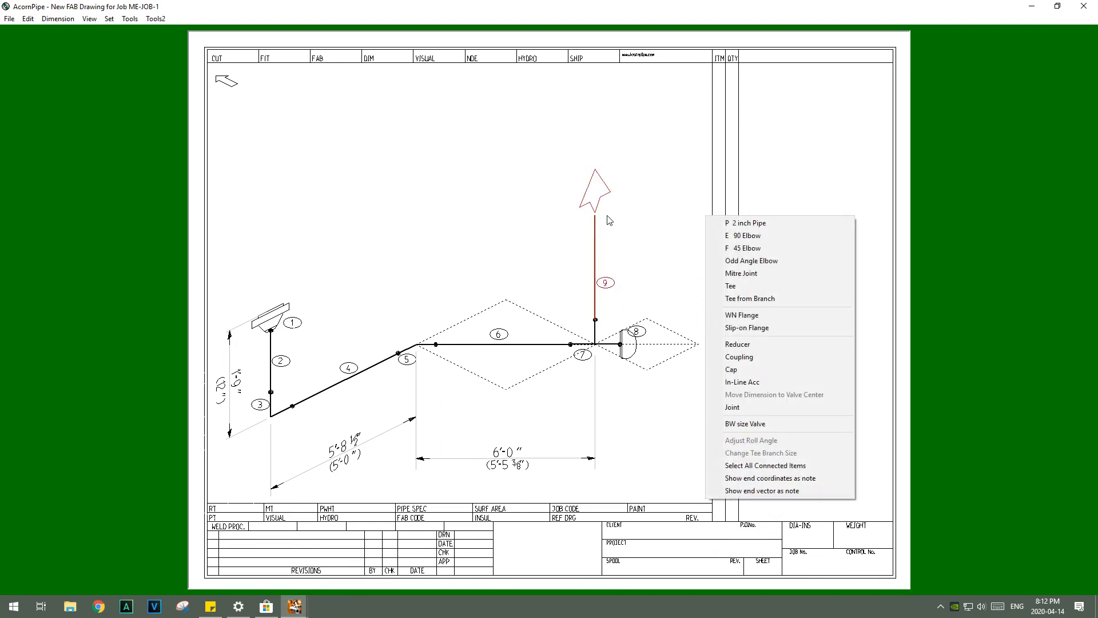
click(756, 316)
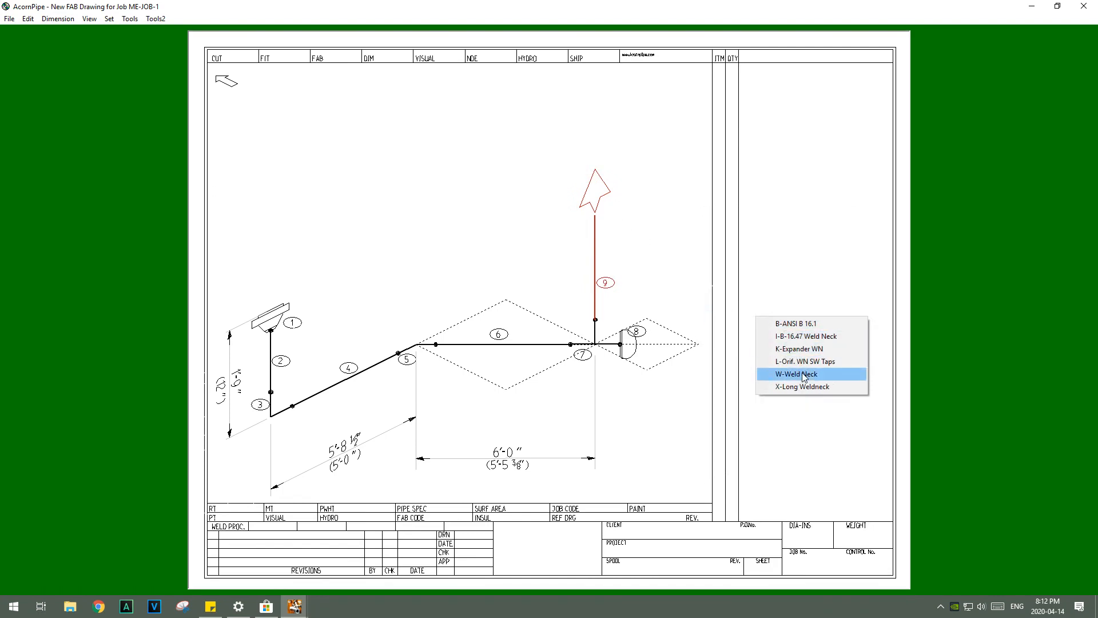
click(803, 375)
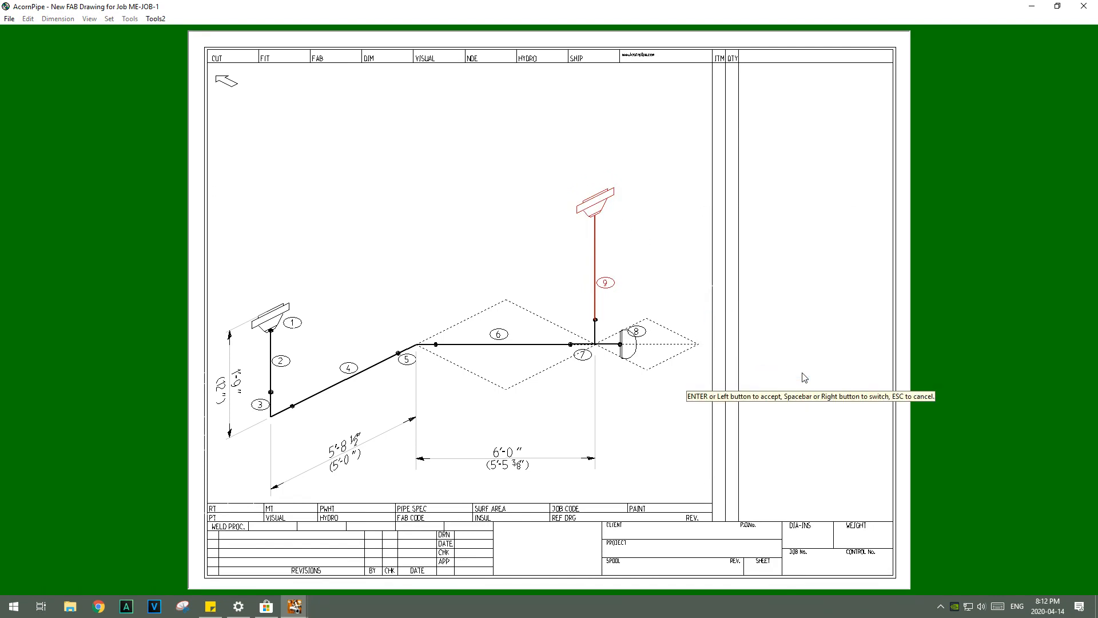
right_click(802, 373)
right_click(802, 373)
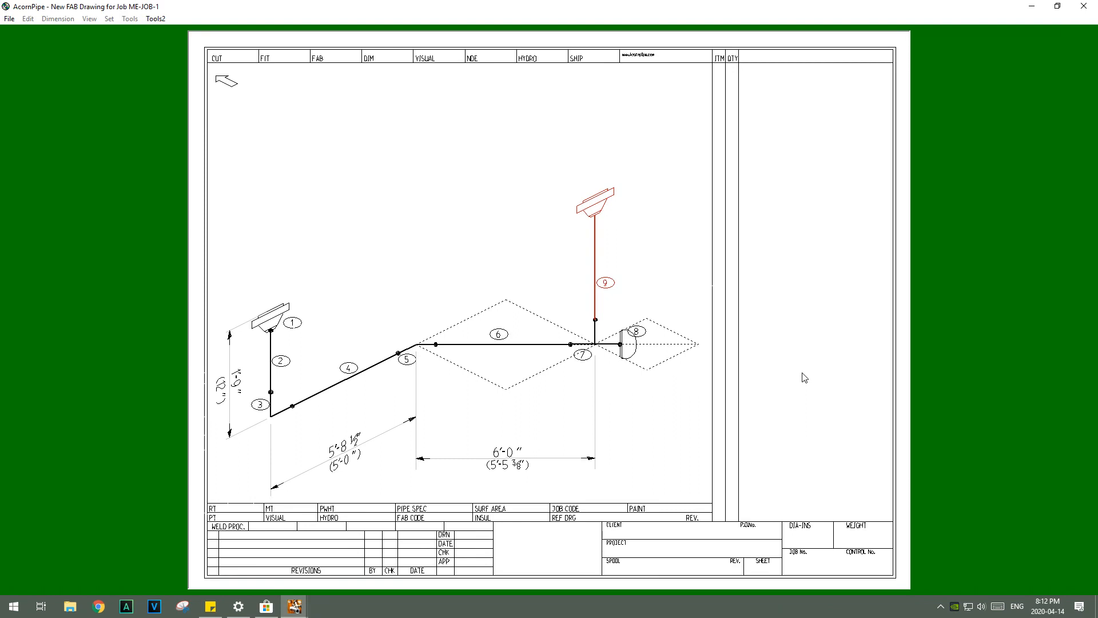
right_click(803, 373)
right_click(802, 373)
right_click(803, 373)
click(803, 372)
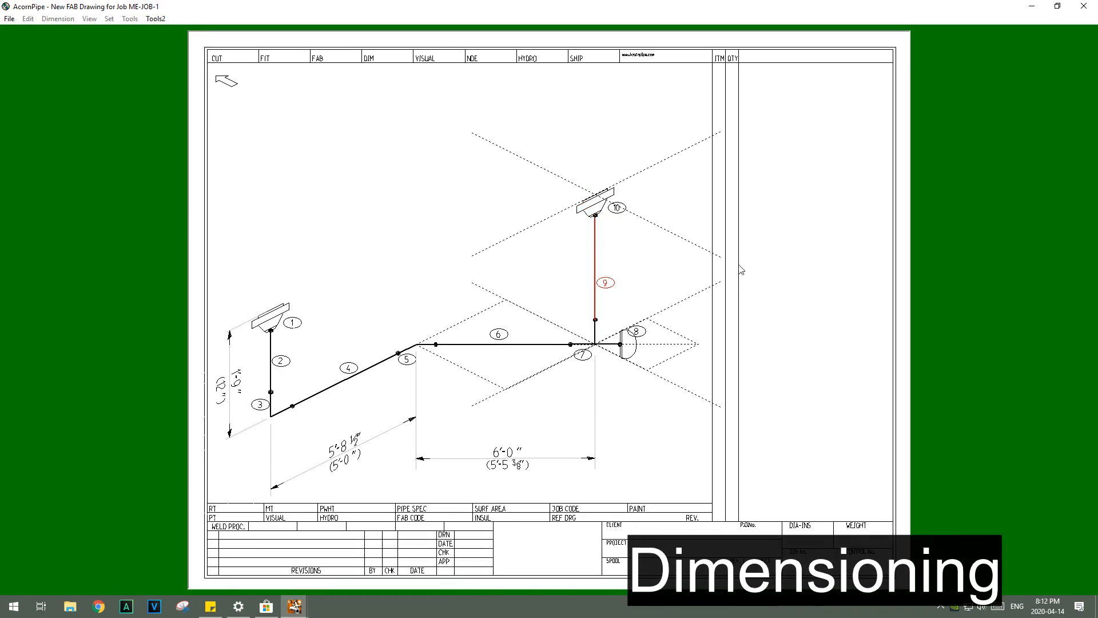
Dimension the vertical branch from tee centre to flange face as 4'-3 5/8", placing the dimension on the east side of the pipe.
click(684, 158)
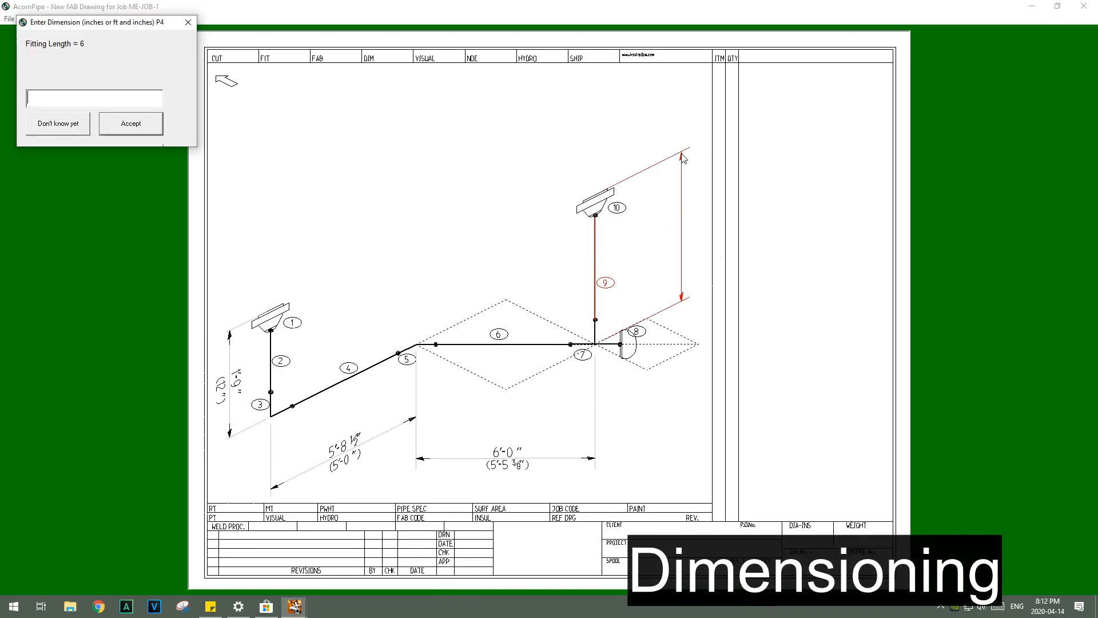
text(4')
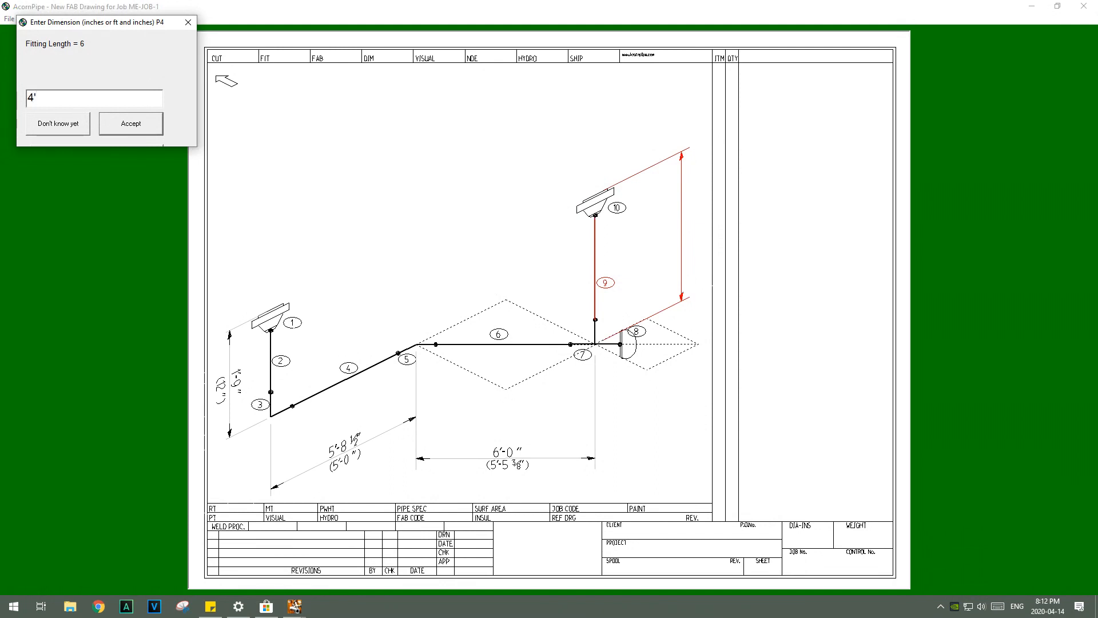
text(3 5/8)
click(130, 125)
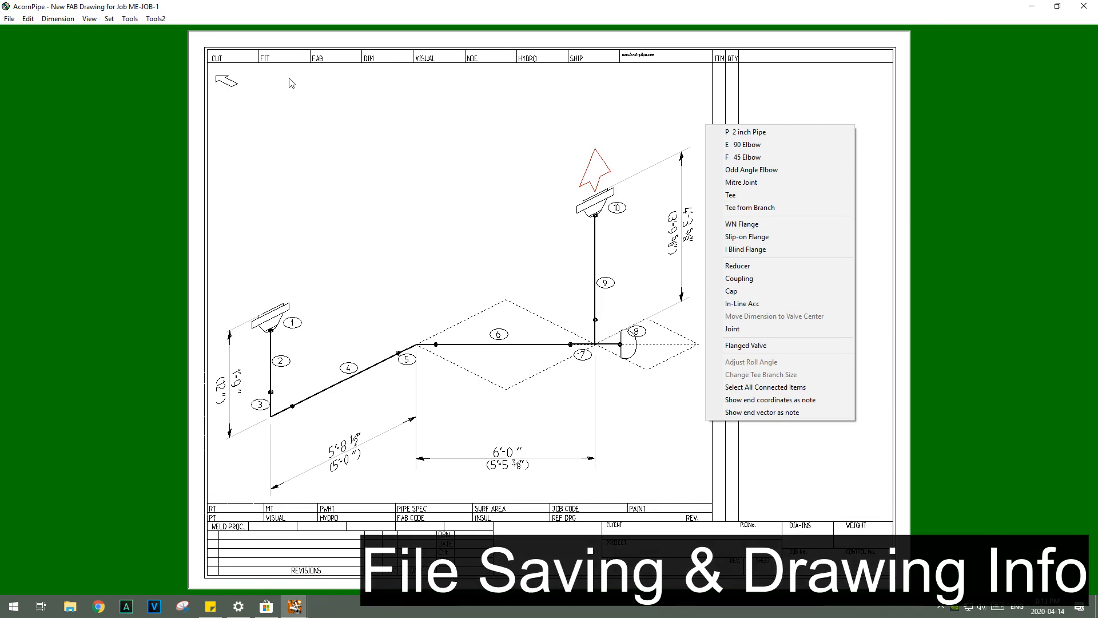
Fill in the save details: control no. J1, reference drawing 123-HAPPY REFINERY, revision 0, priority 1, hydrotest pressure 430 PSIG and PWHT none (Std WP).
click(10, 19)
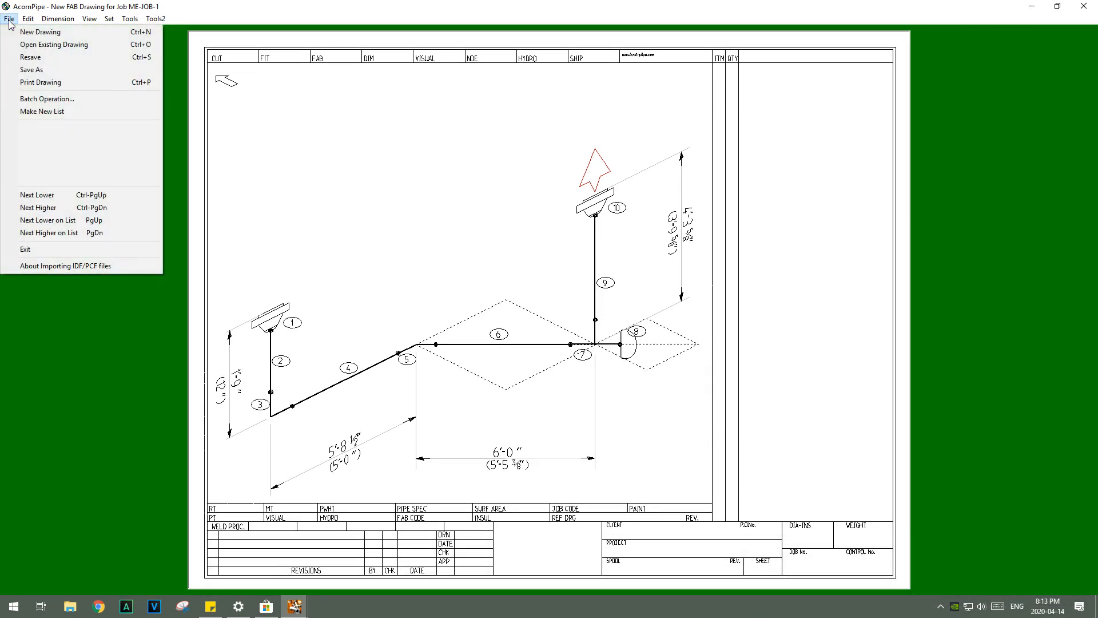
click(31, 69)
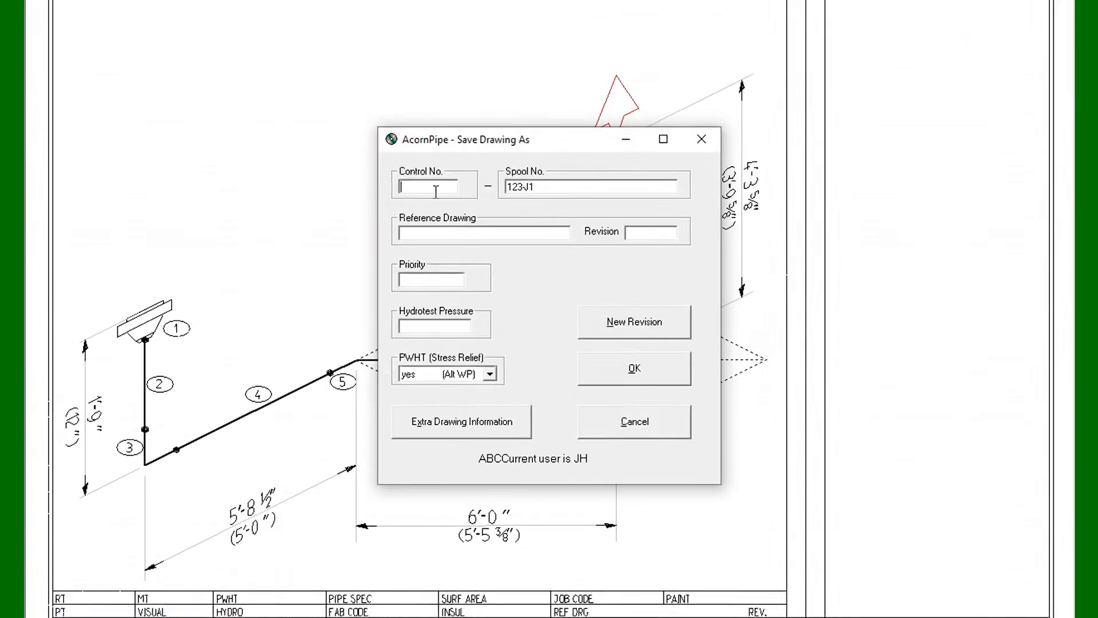
text(J1)
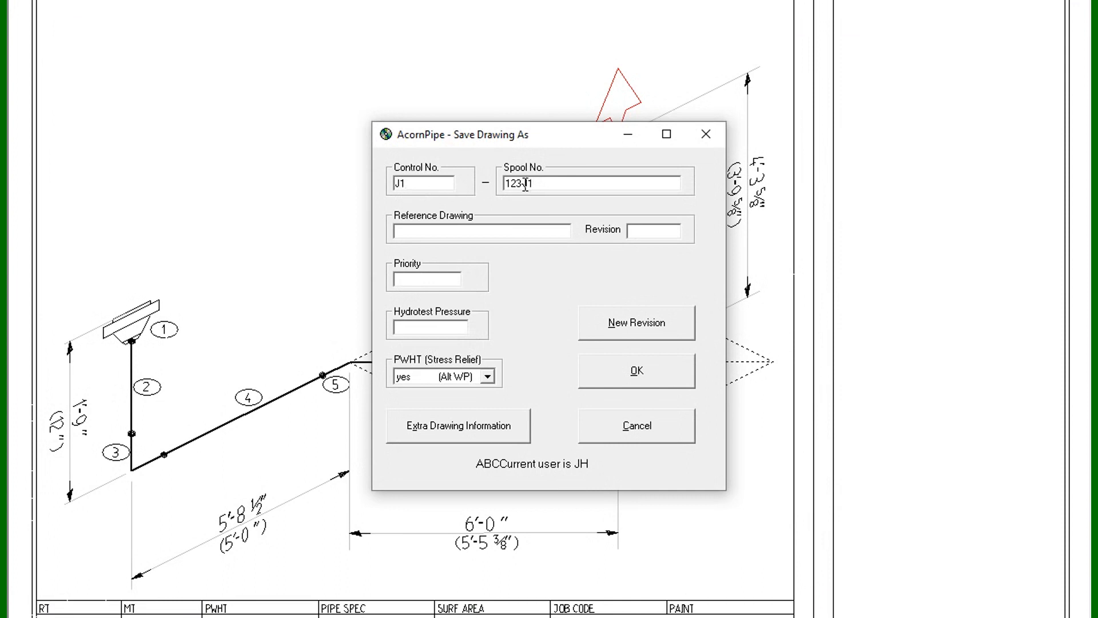
click(481, 229)
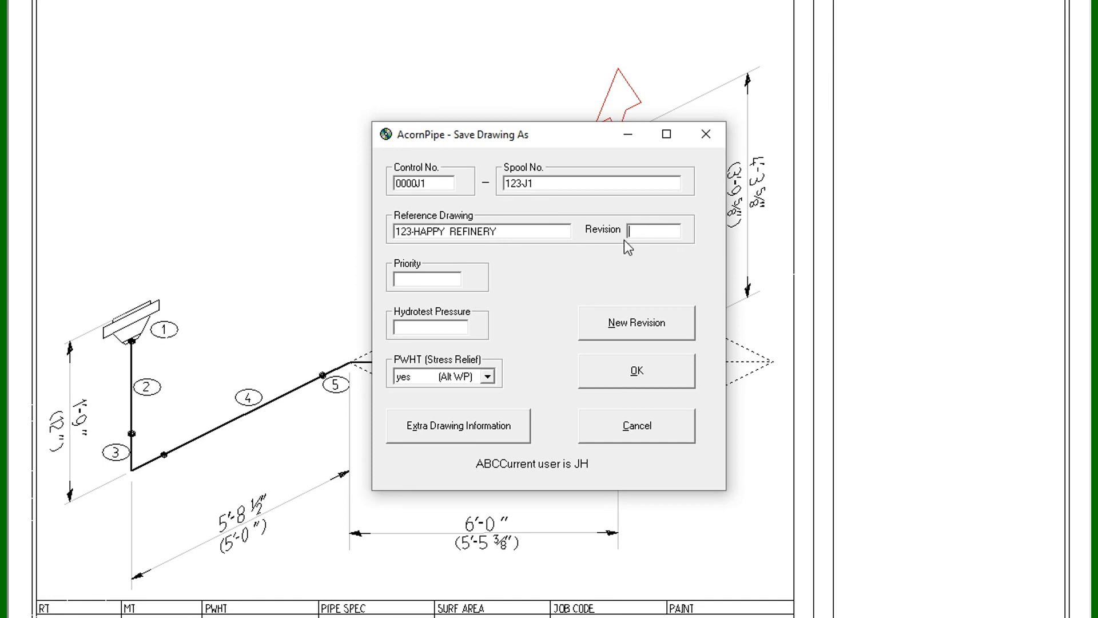
key(Tab)
text(1)
click(453, 326)
text(430 PSIG)
click(487, 377)
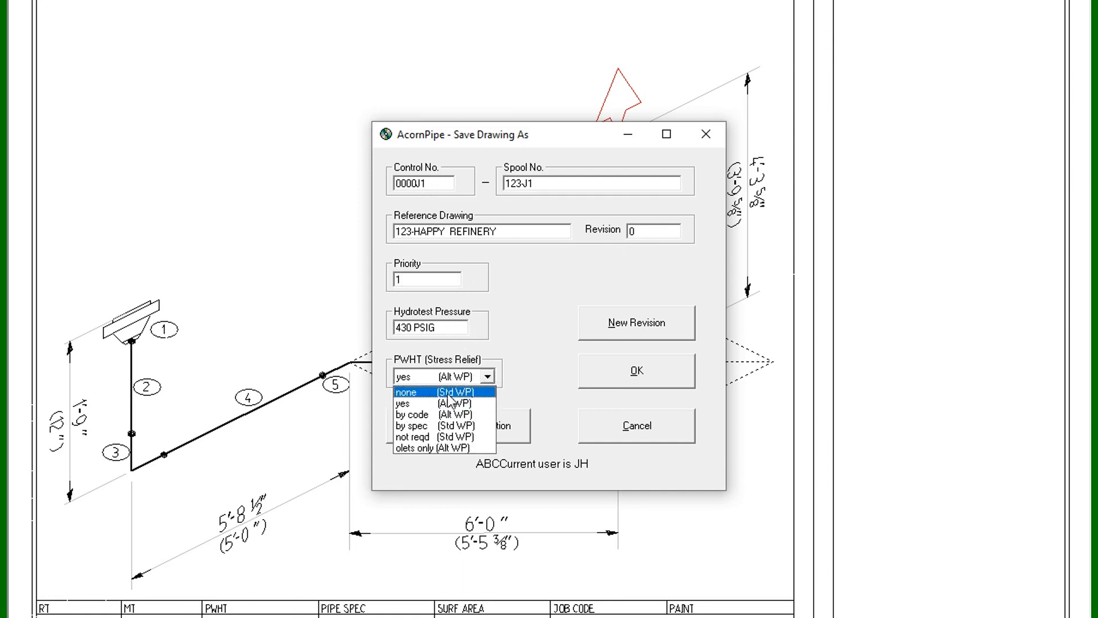
click(448, 394)
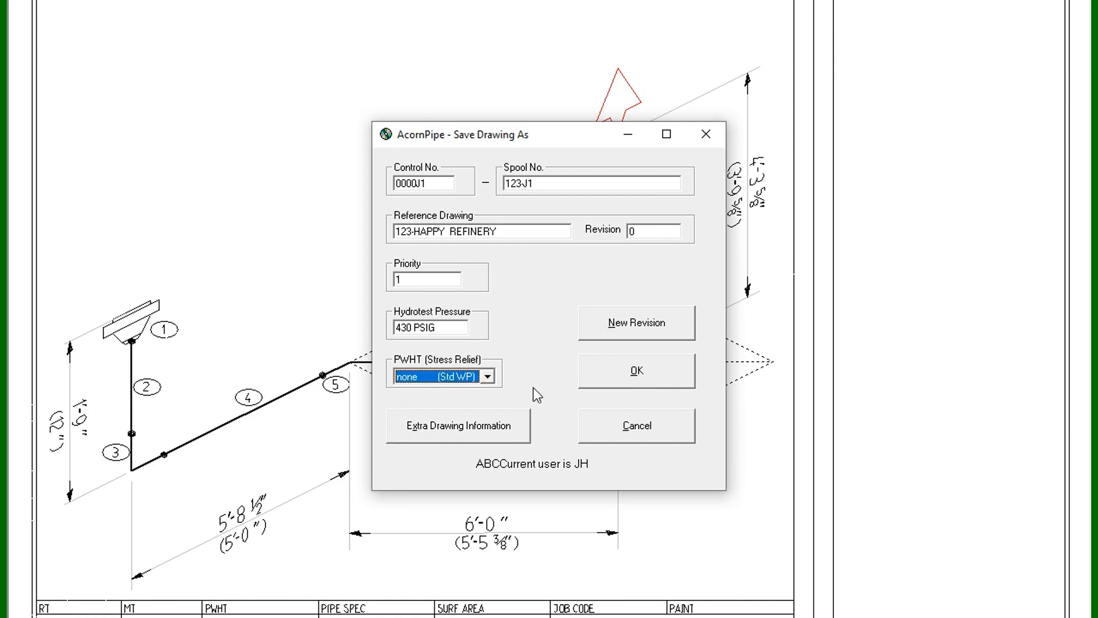
Enter PINK as the paint text in the extra drawing information and save the drawing.
click(493, 426)
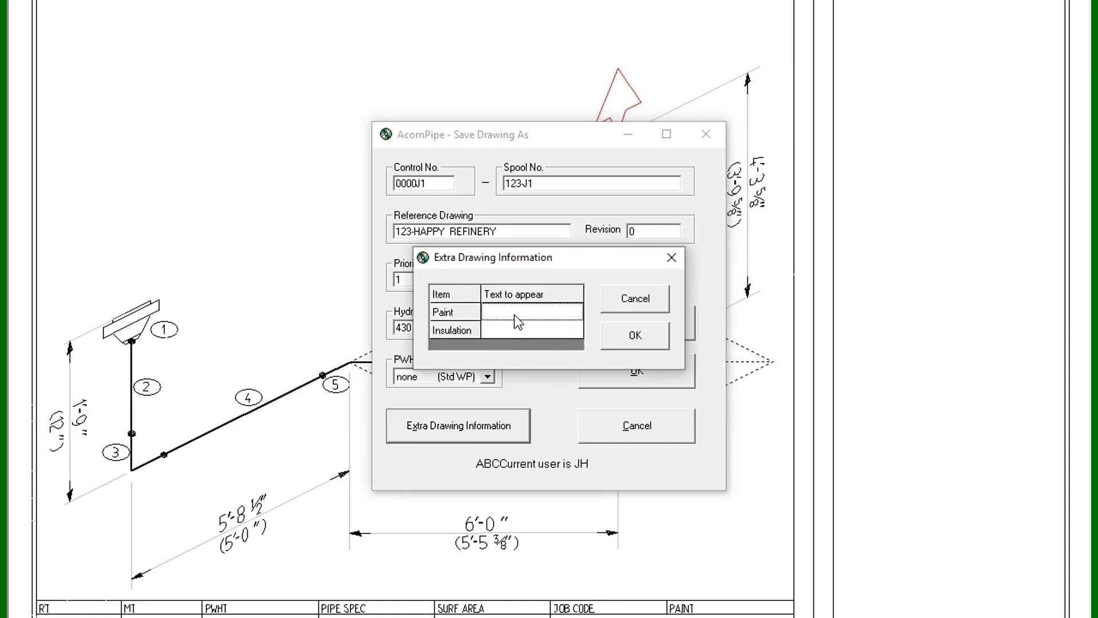
click(514, 314)
text(PINKY)
key(BackSpace)
click(621, 335)
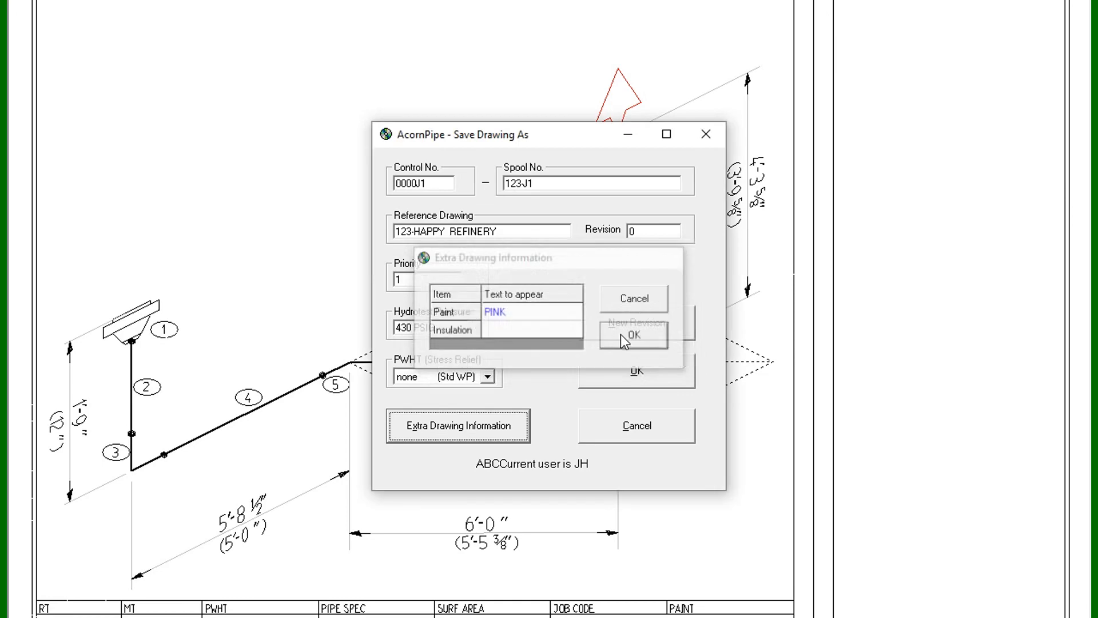
click(647, 370)
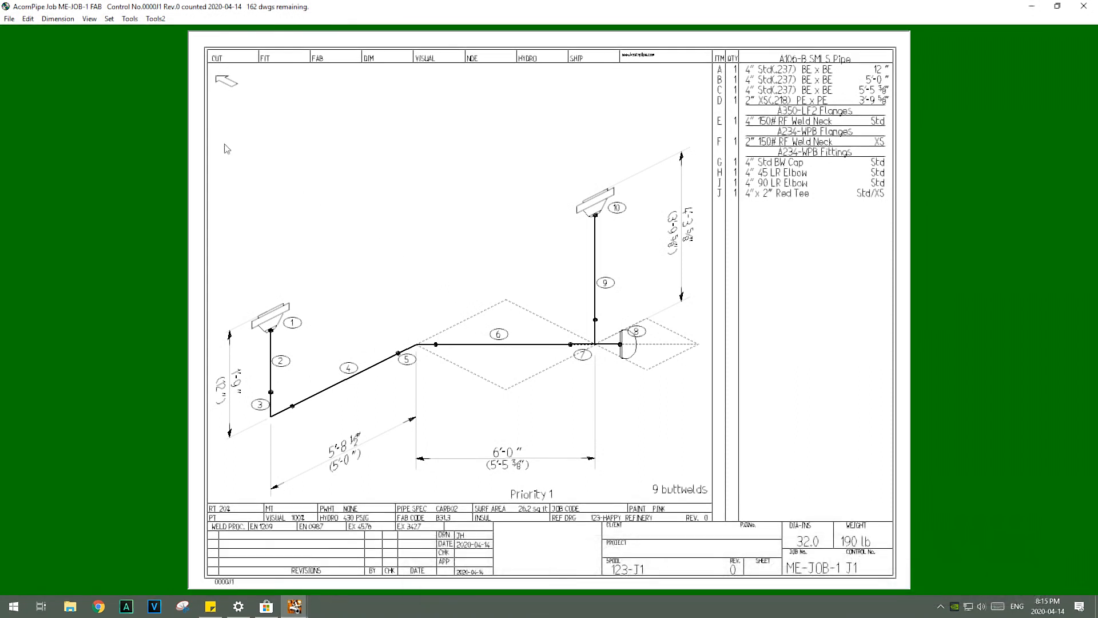
Move the entire spool drawing higher on the sheet and lower the 5'-8 1/2" dimension to line up with the 6'-0" dimension.
click(28, 19)
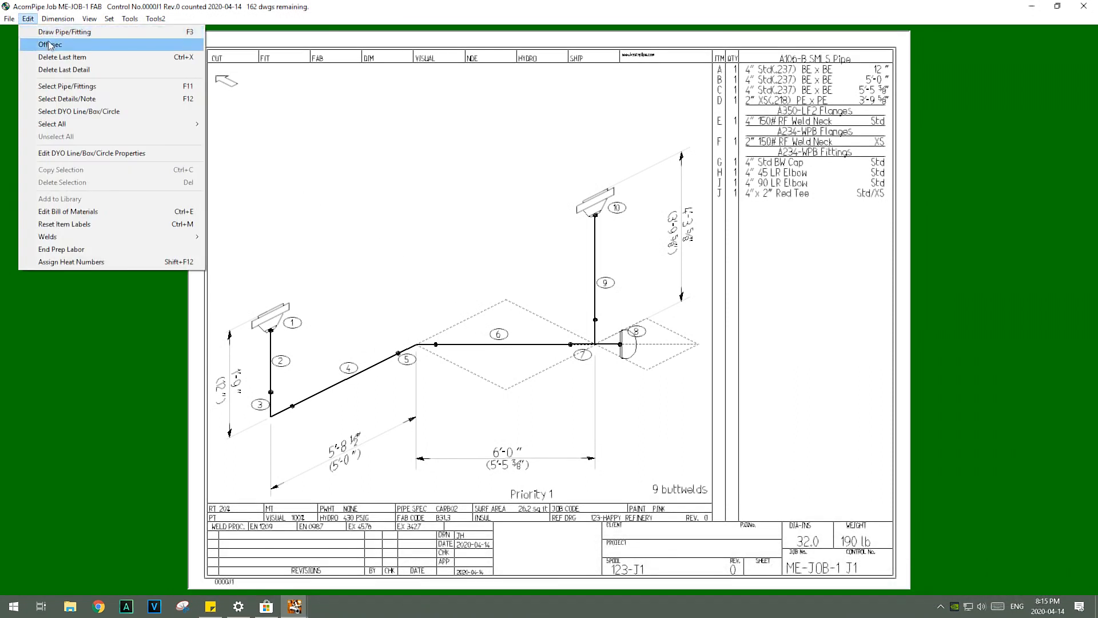
mouse_move(91, 125)
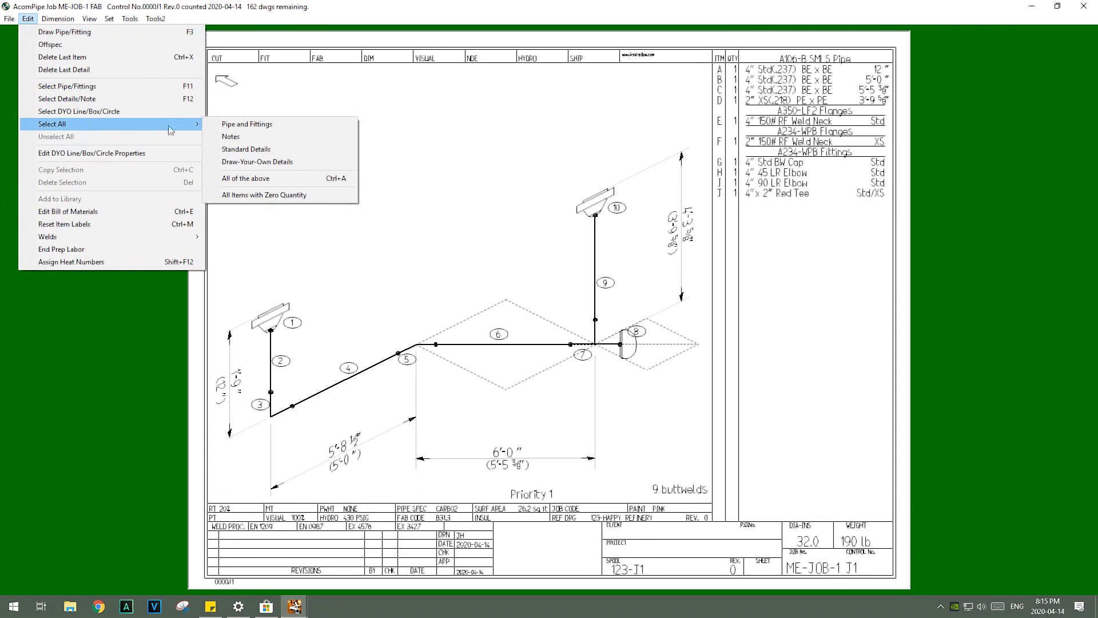
click(247, 179)
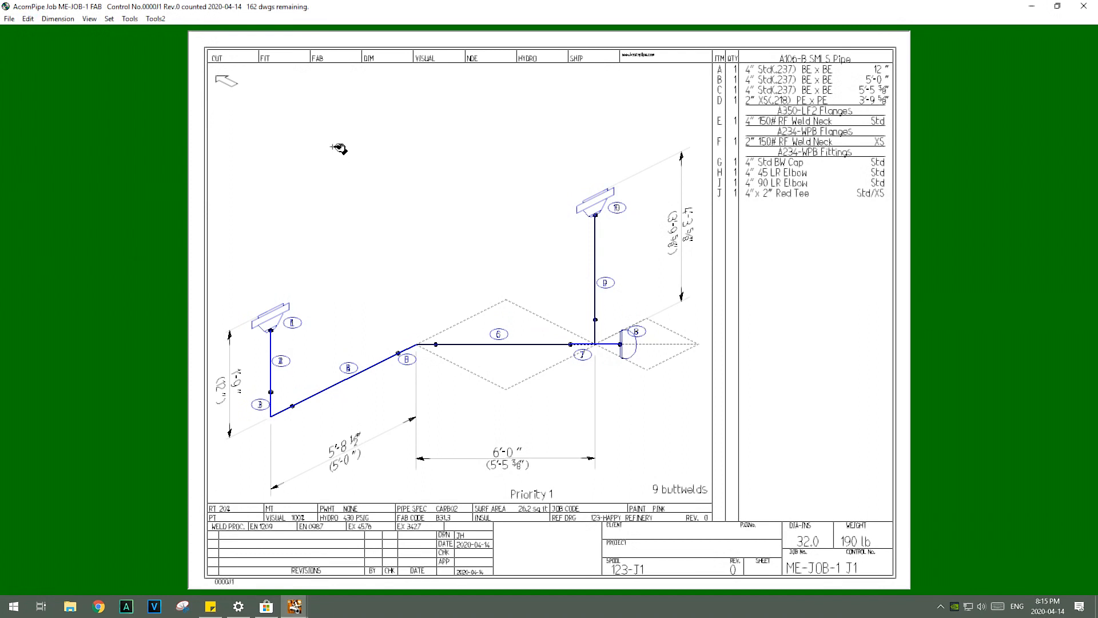
key(Up)
key(Up)
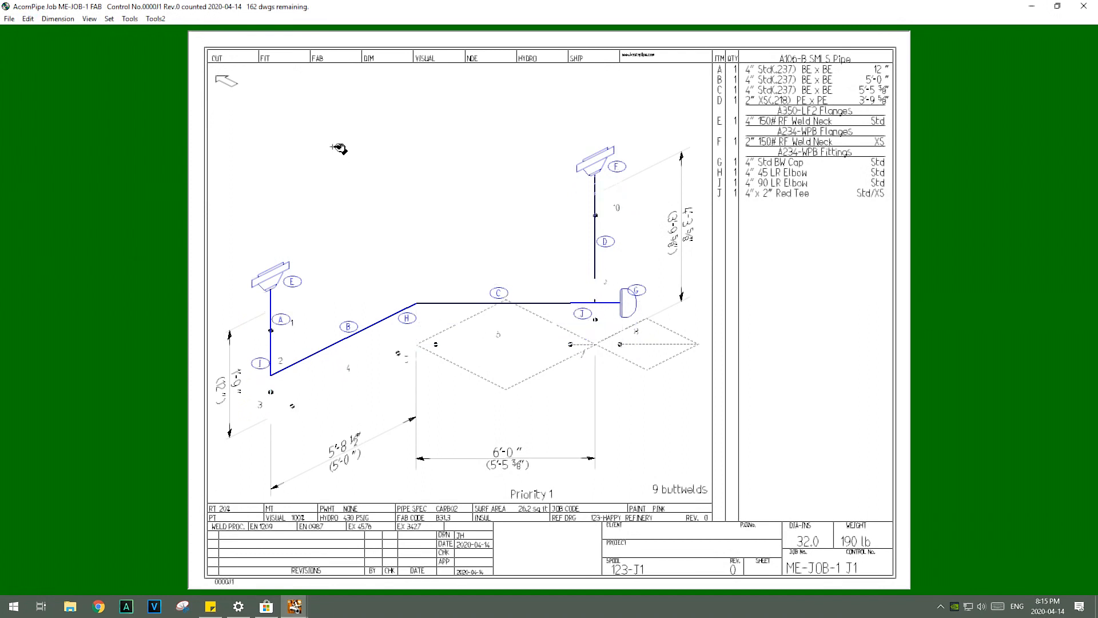
key(Left)
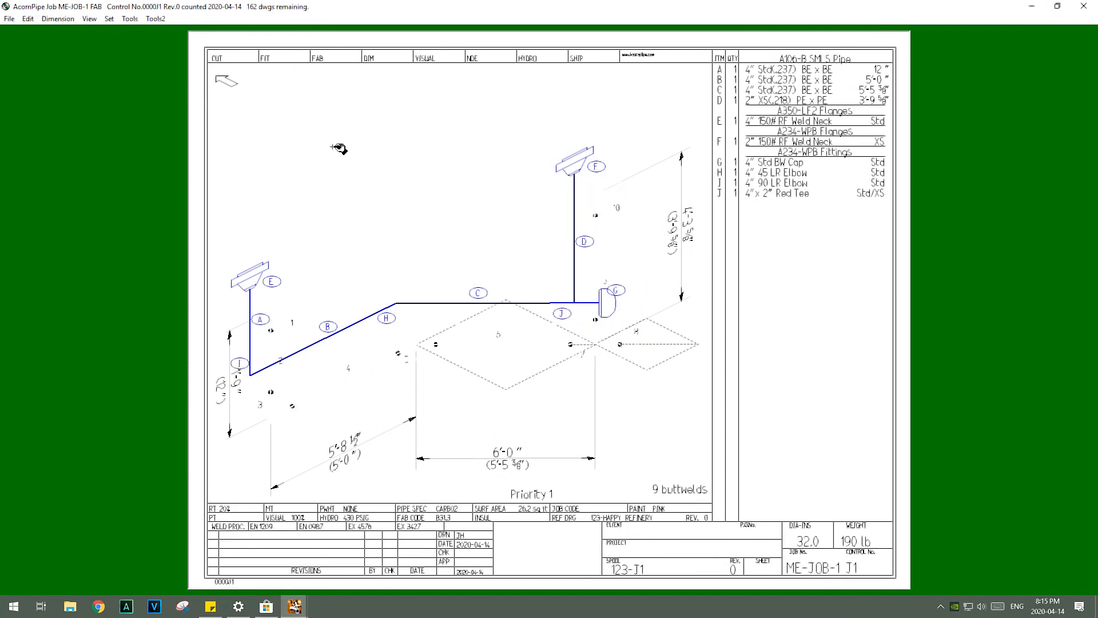
key(Right)
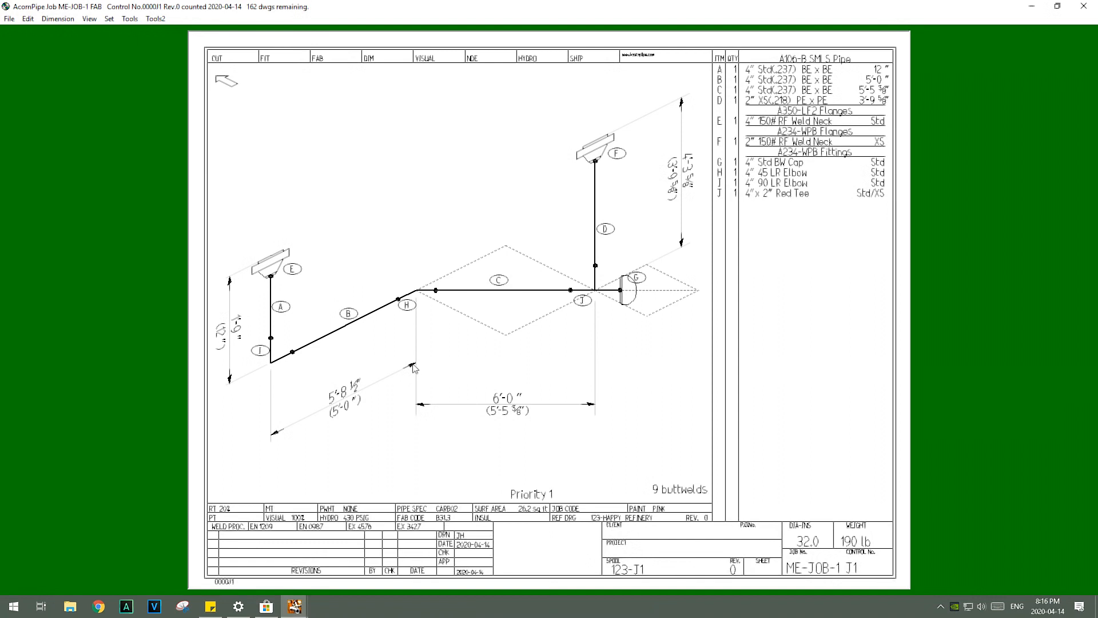
drag(414, 368, 415, 408)
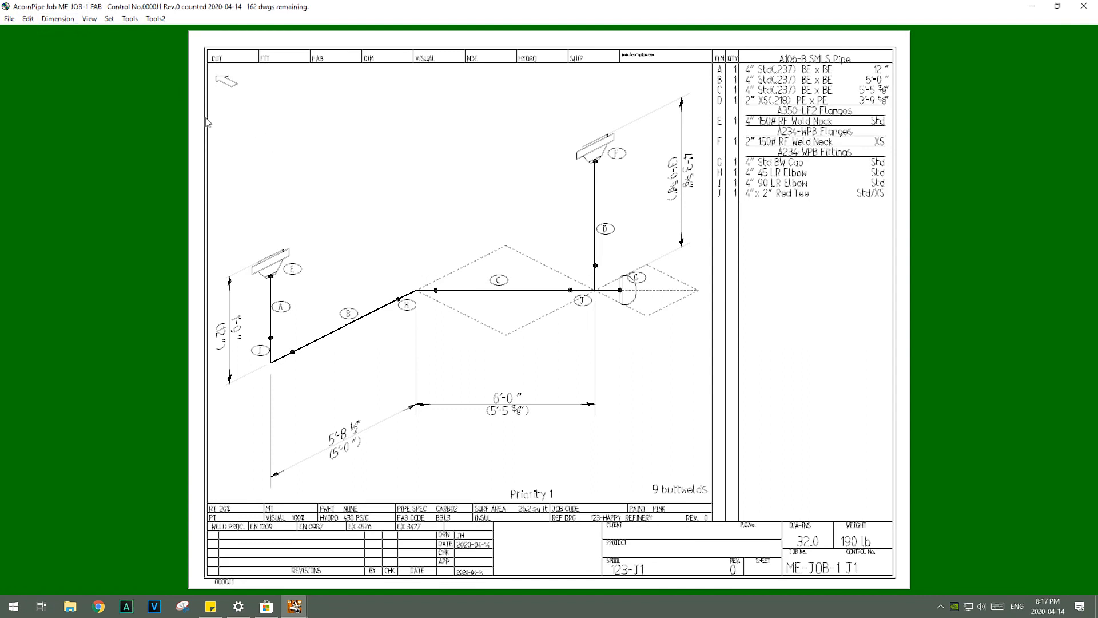
Add offset box dimensions along the two lower sides of the box around pipe C, placed below the box, and resave the drawing.
click(59, 20)
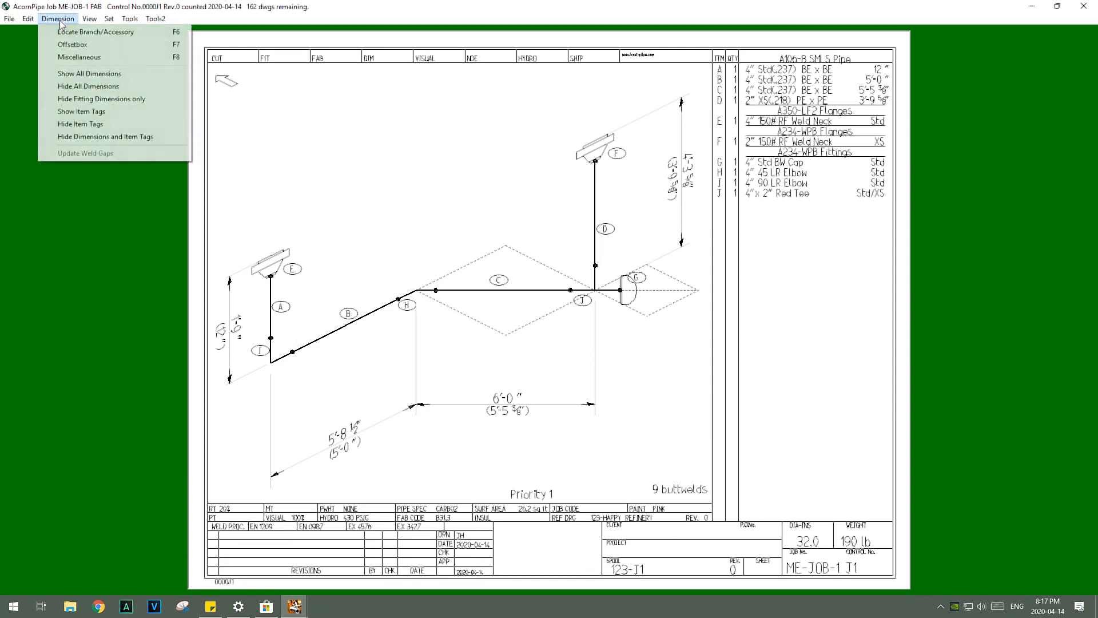
click(73, 45)
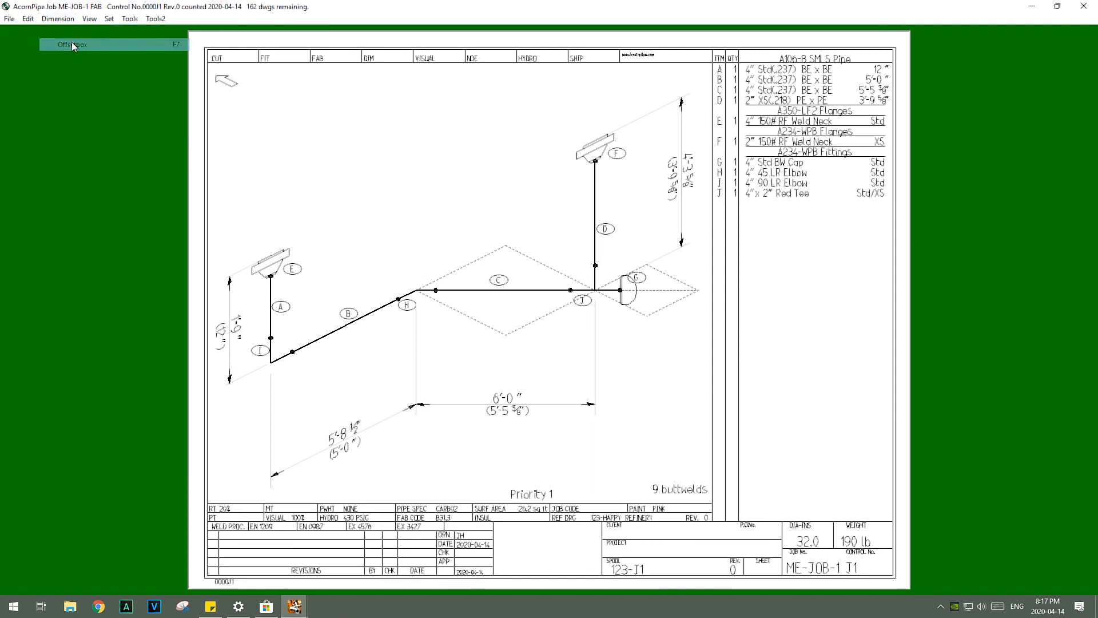
click(458, 312)
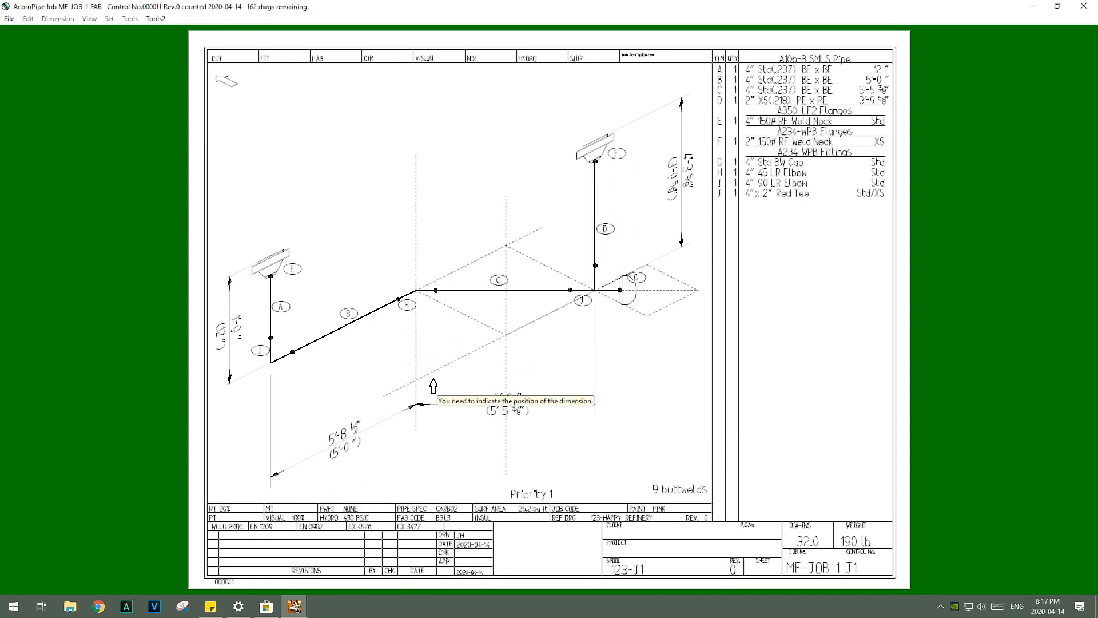
click(508, 386)
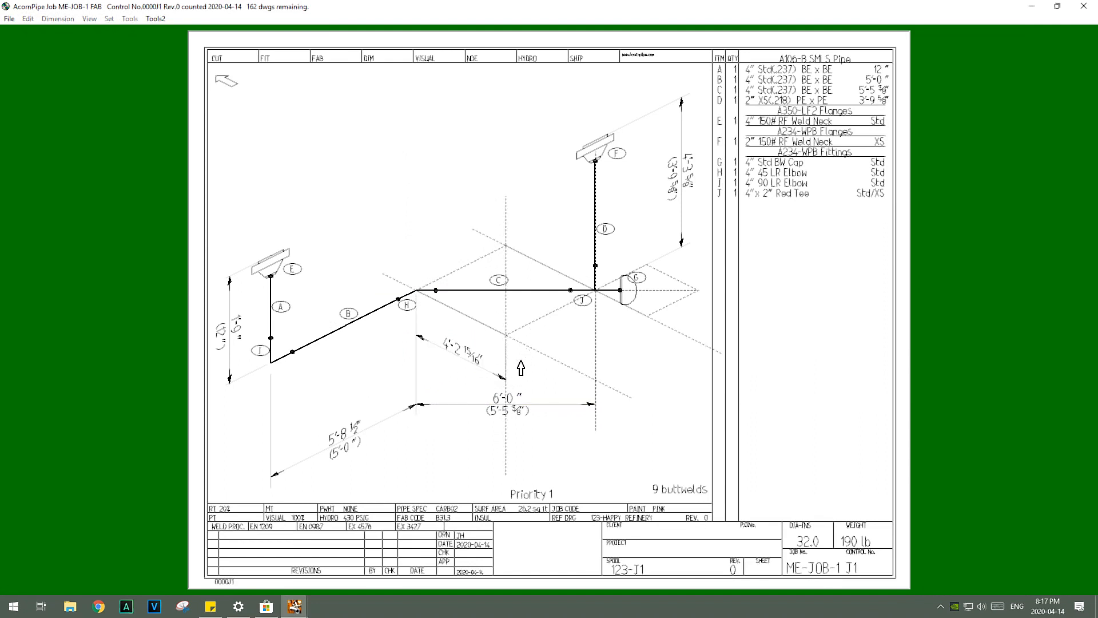
click(509, 384)
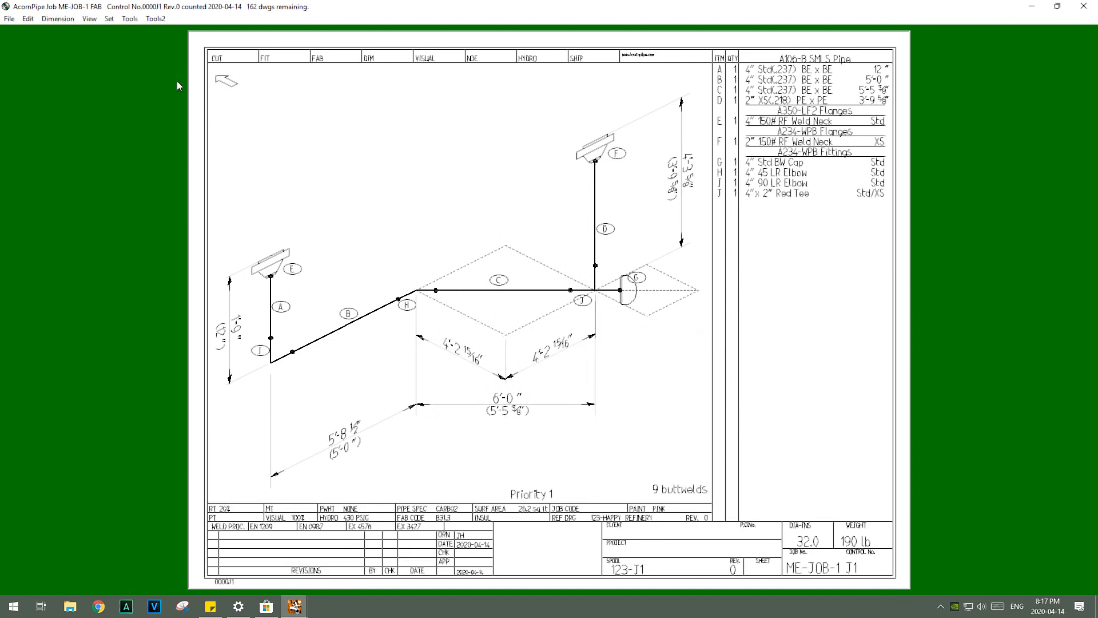
click(10, 19)
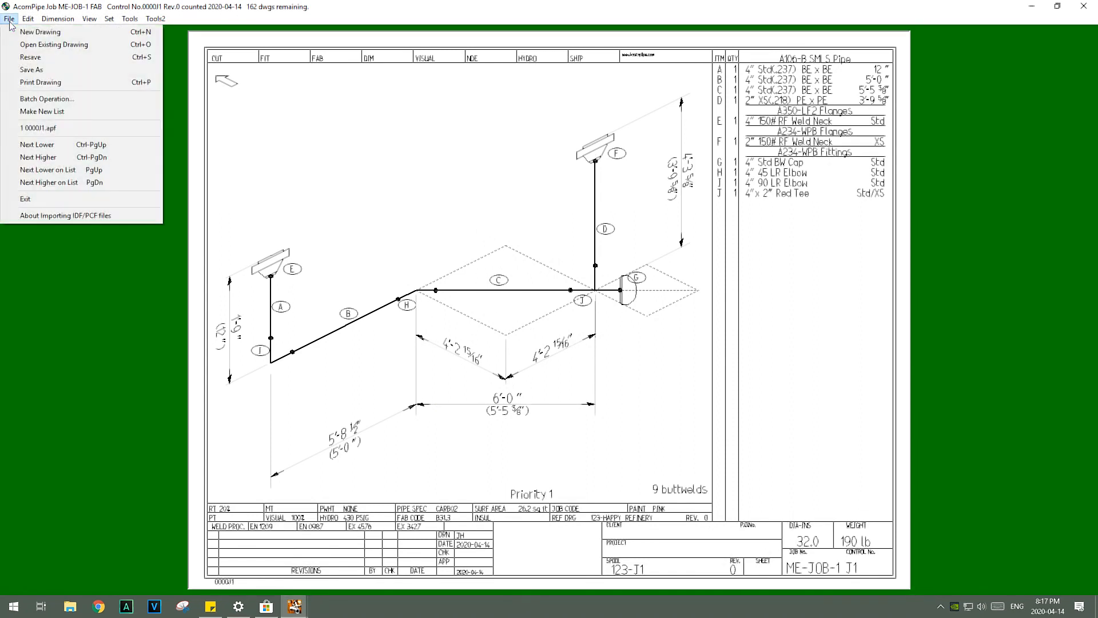
click(30, 57)
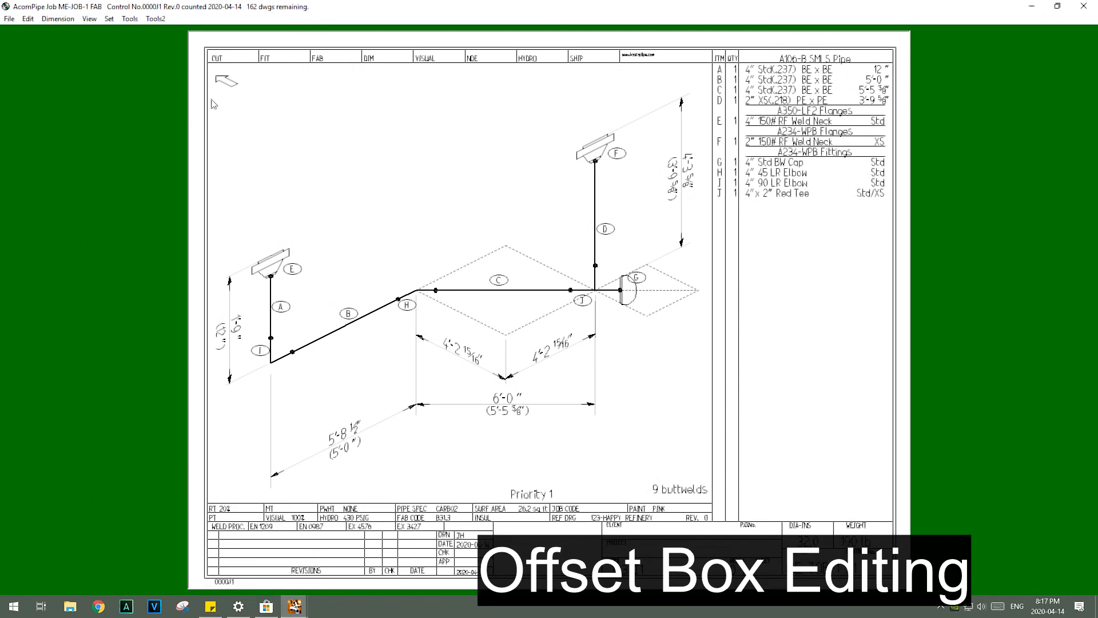
Hide the upper corner of pipe C's offset box and all three free corners of the box around cap G, and resave the drawing.
click(130, 18)
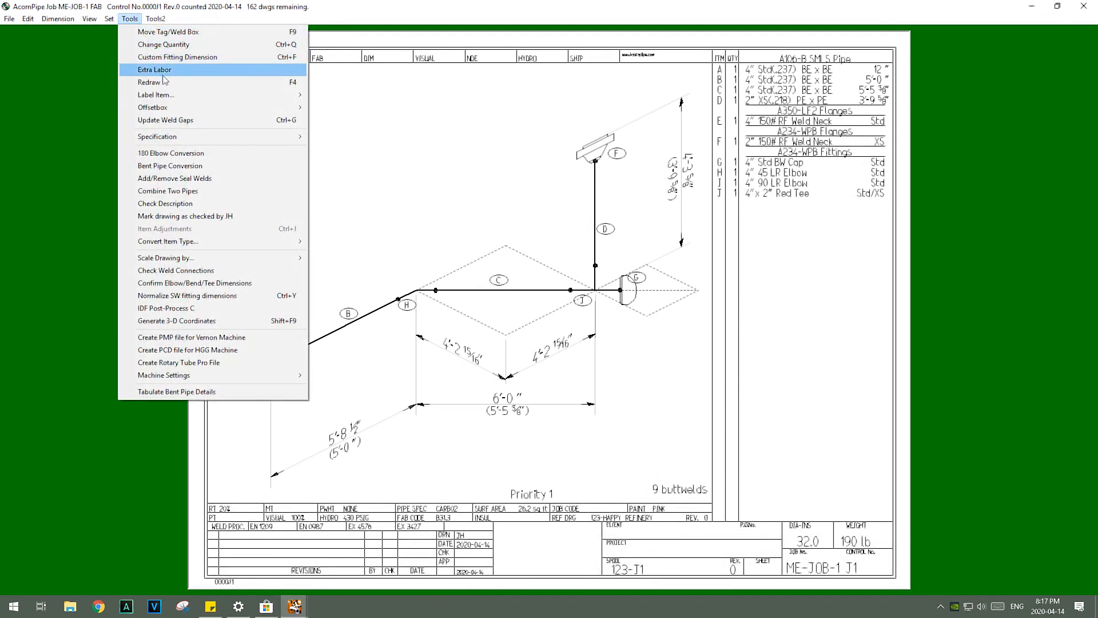
mouse_move(238, 107)
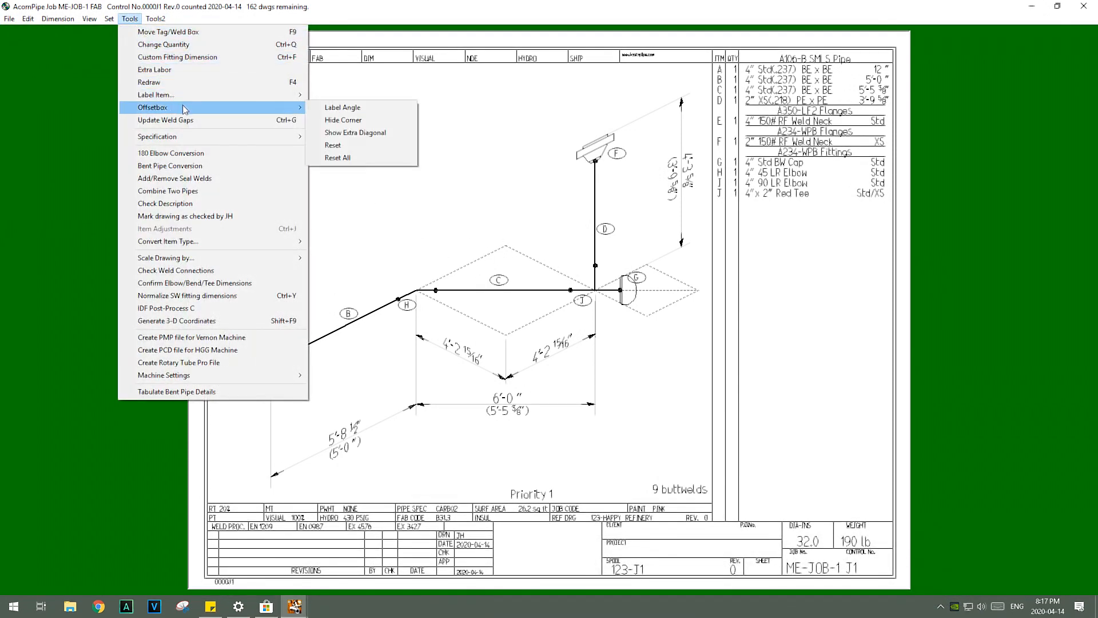
click(343, 122)
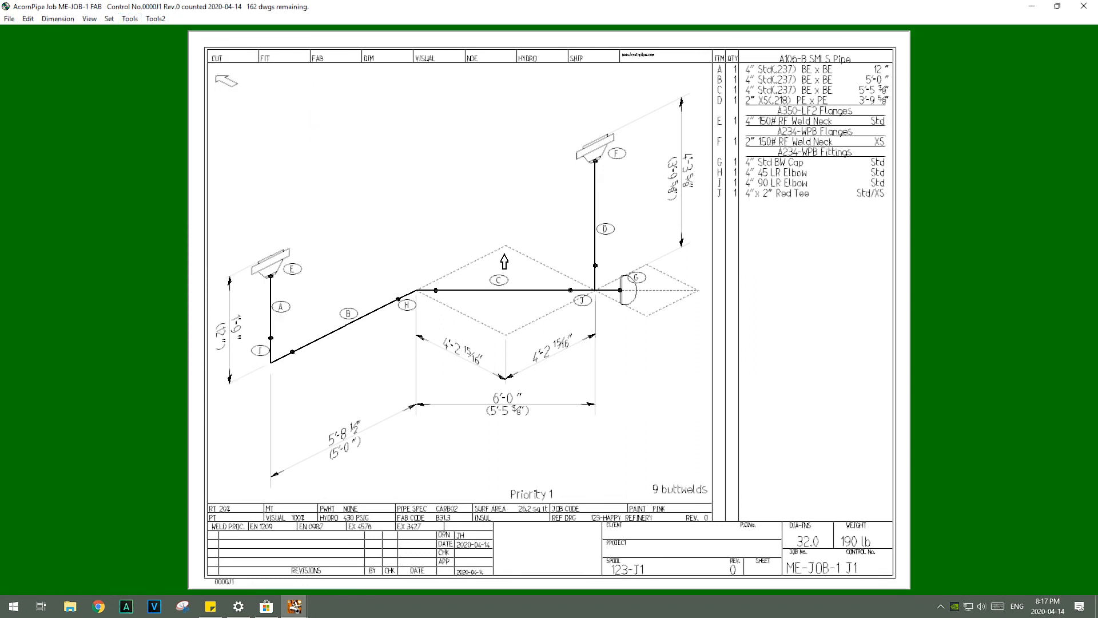
click(506, 246)
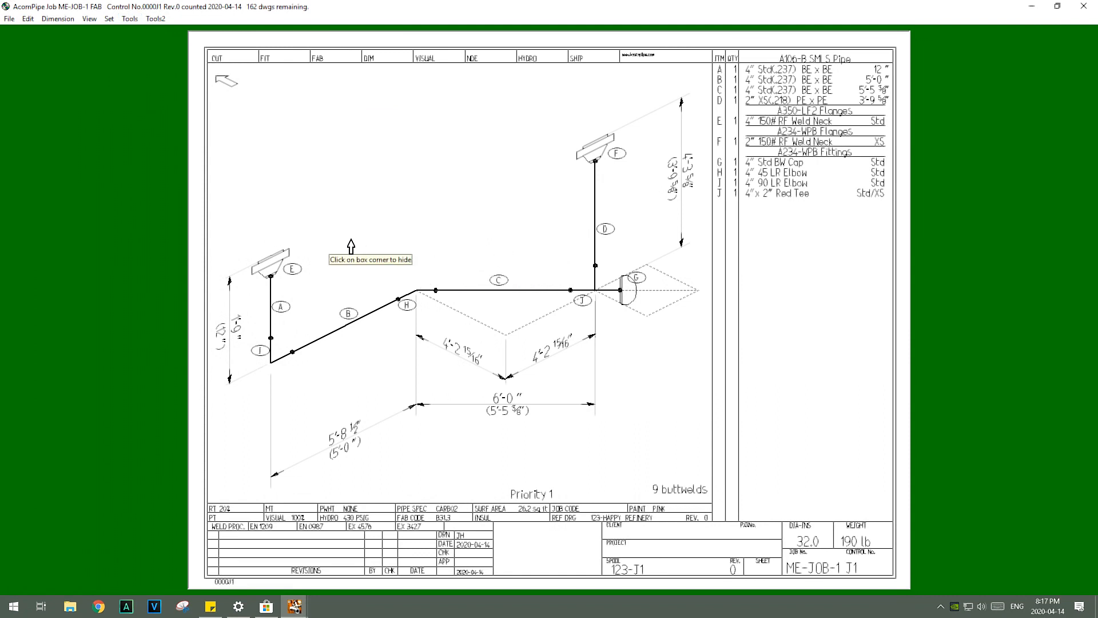
click(647, 318)
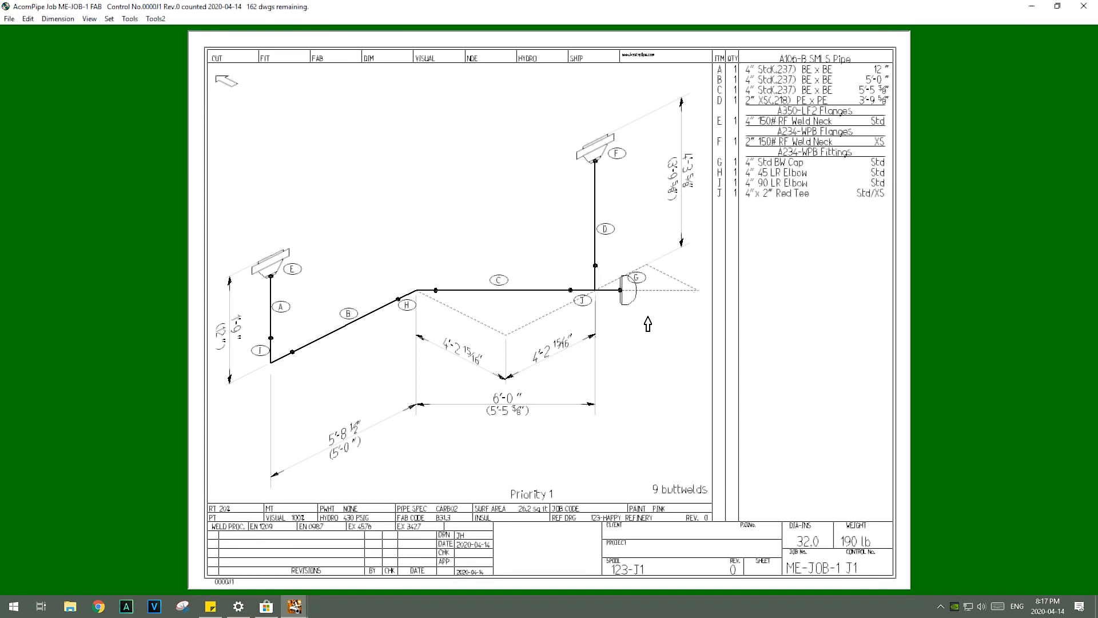
click(647, 267)
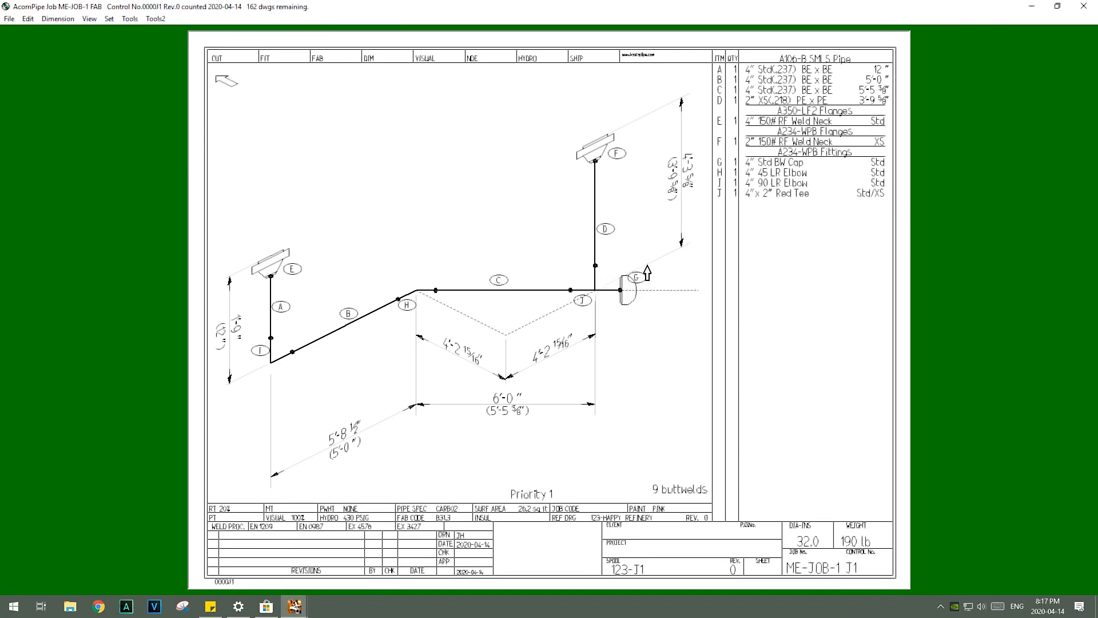
click(696, 292)
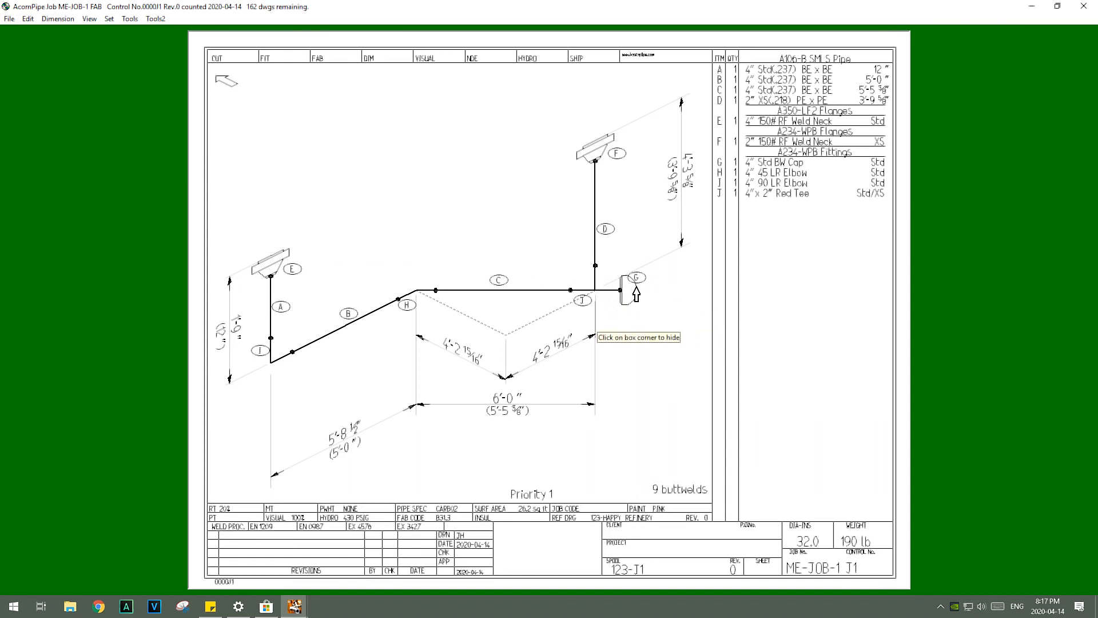
click(9, 18)
click(92, 65)
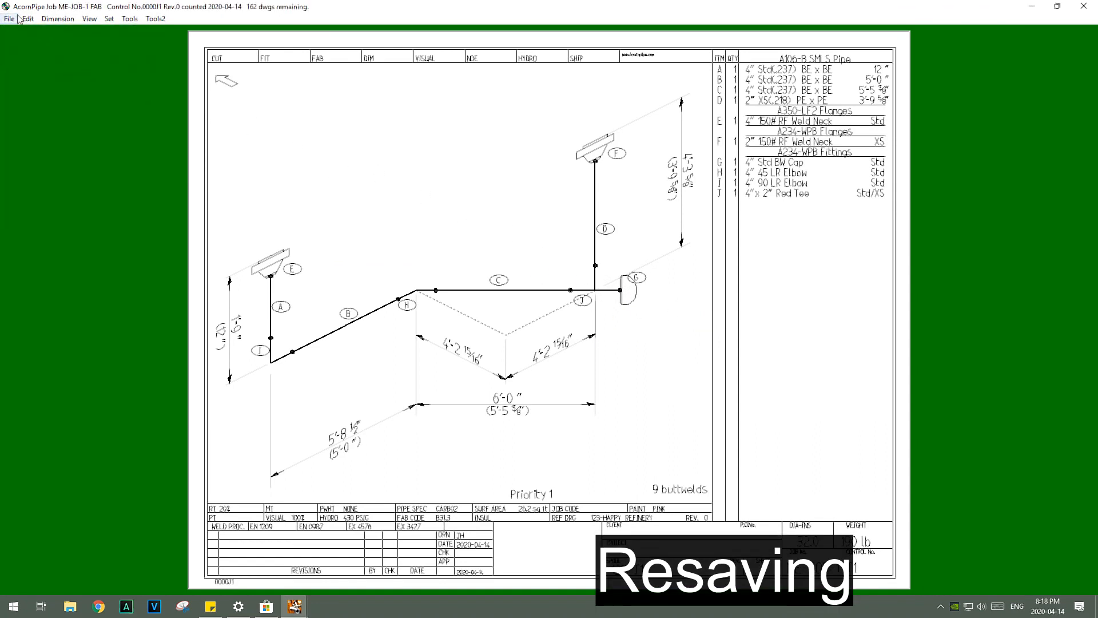
click(9, 19)
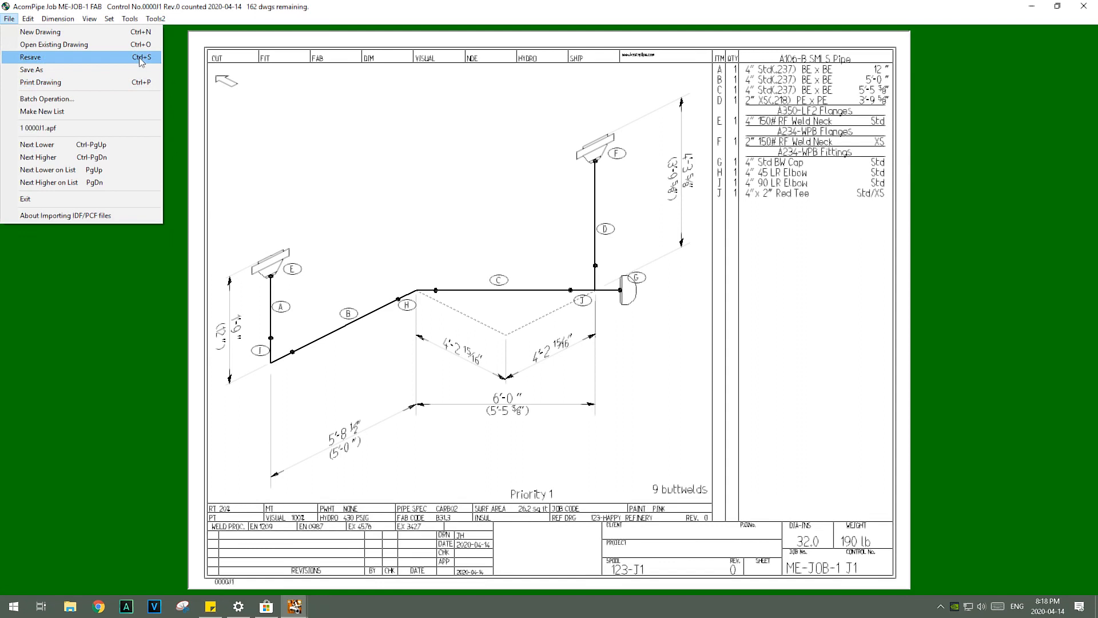
click(116, 61)
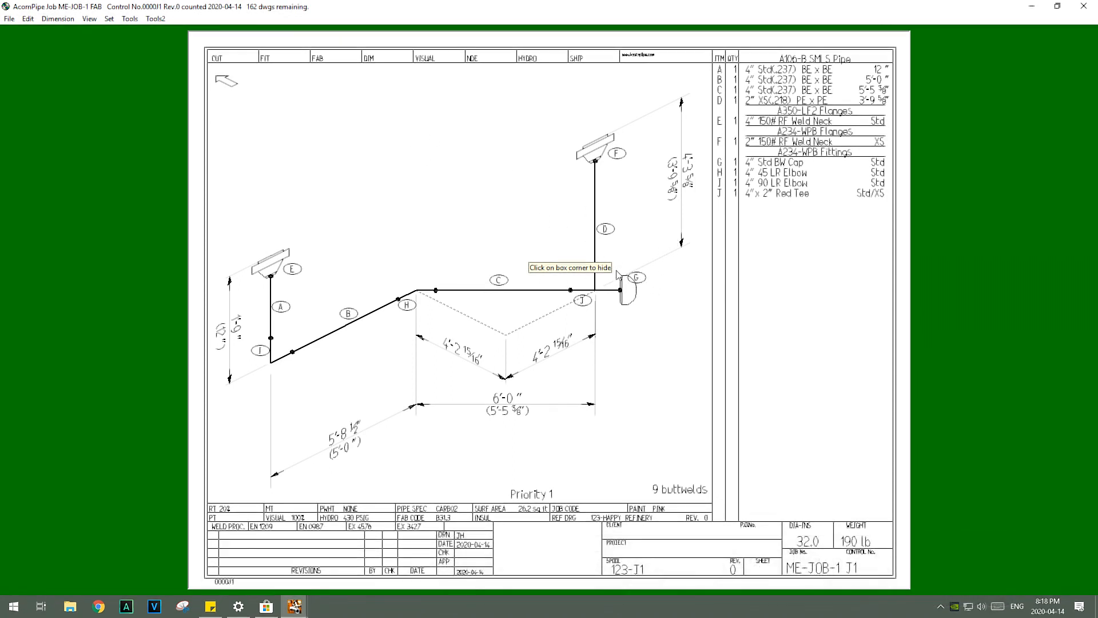
Reposition the item tags G, J, F, H, I and E so they sit clear of the pipes and box lines.
click(128, 19)
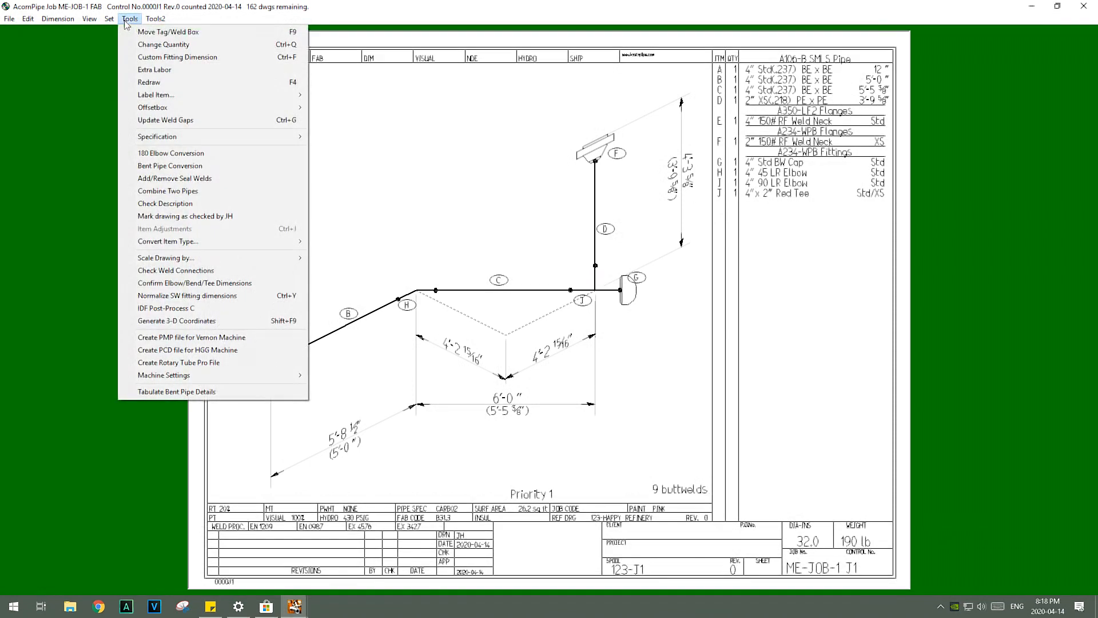
click(146, 33)
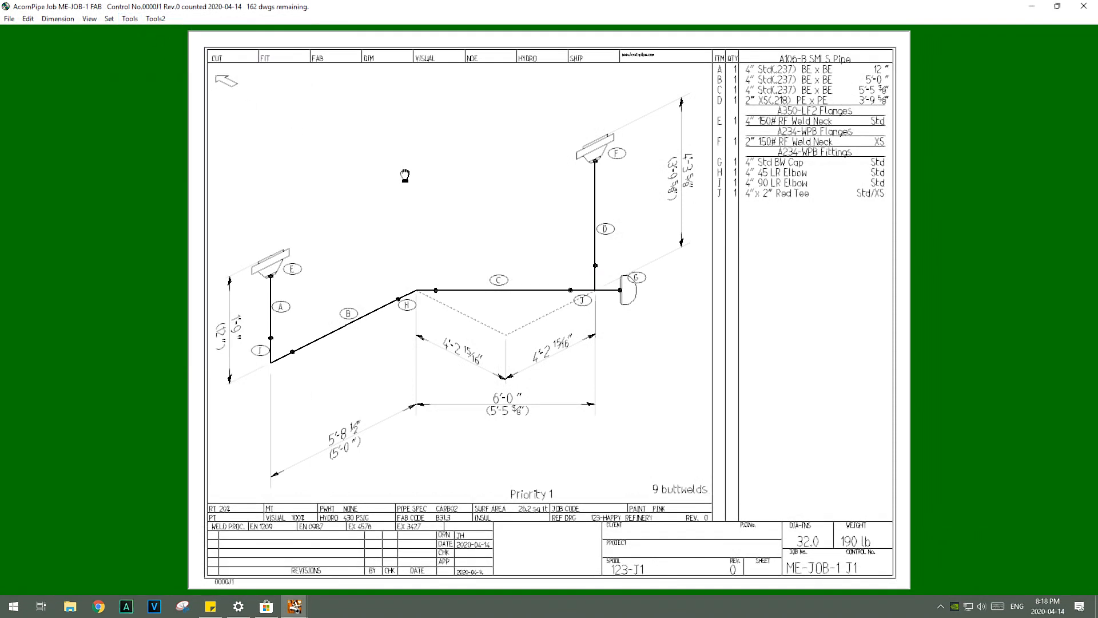
drag(637, 277, 579, 279)
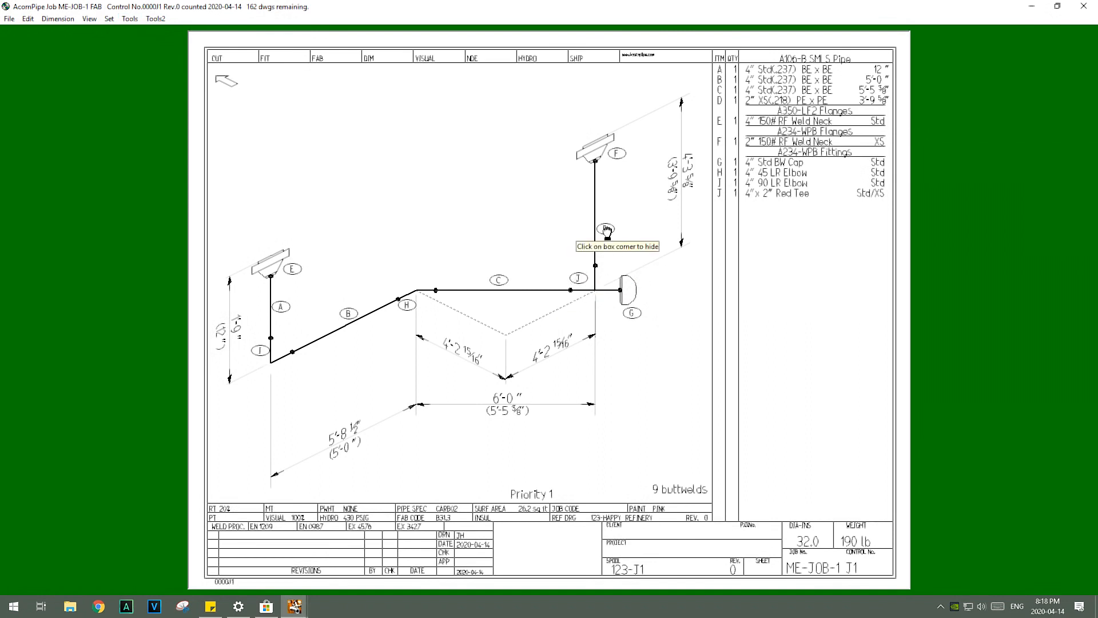
drag(618, 158, 630, 148)
drag(413, 310, 405, 290)
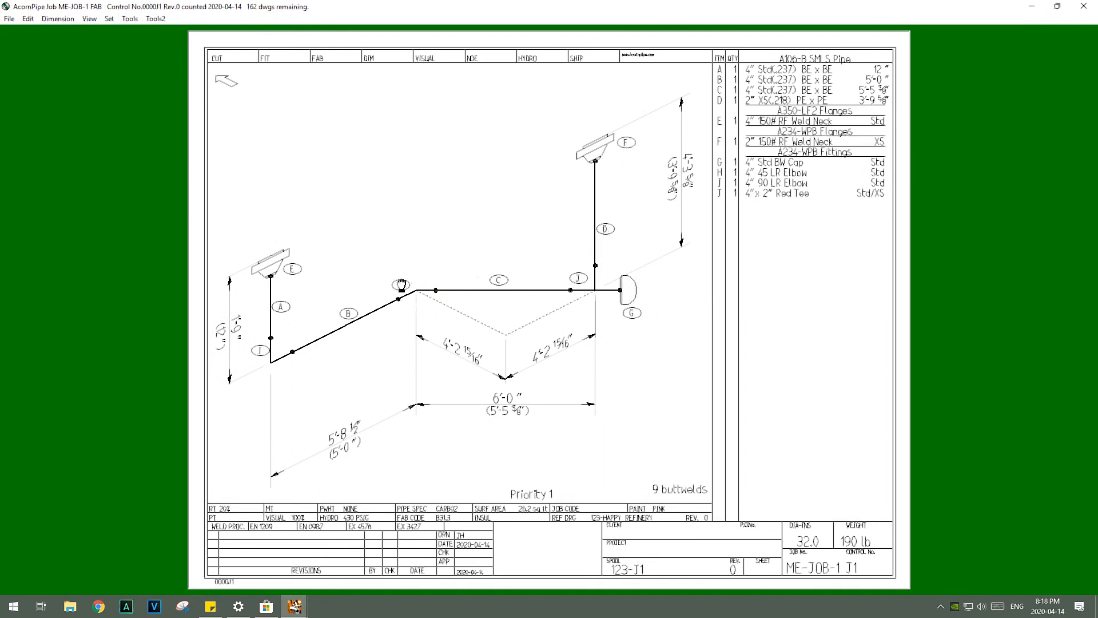
drag(269, 354, 262, 361)
drag(292, 269, 301, 260)
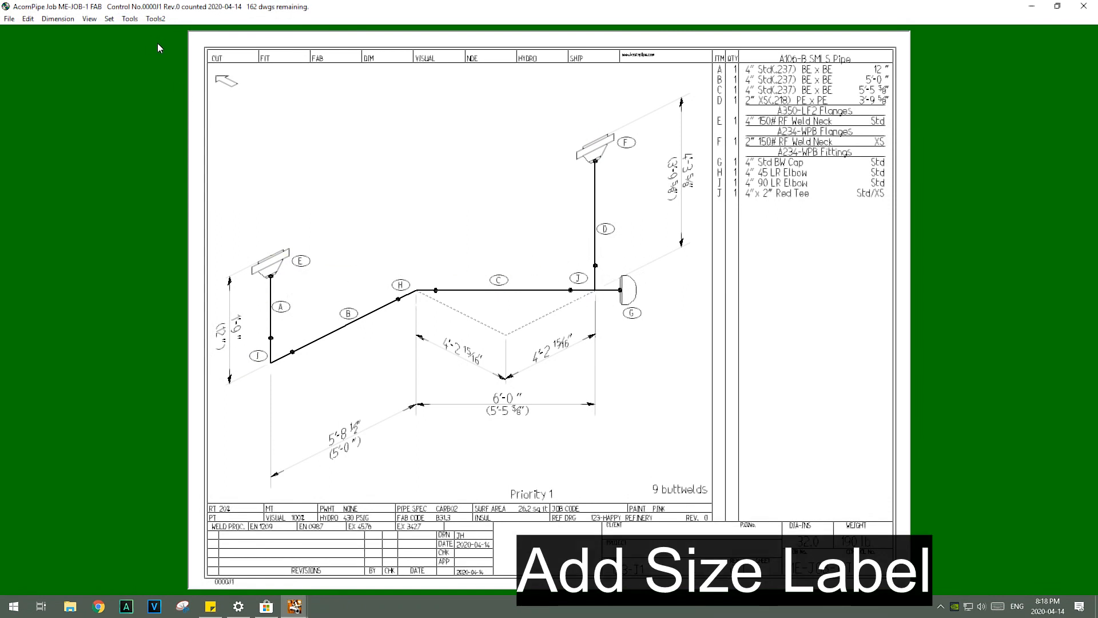
Add the 4" x 2" size label to reducing tee J, place it across the branch from tag J above the main line, and resave.
click(130, 18)
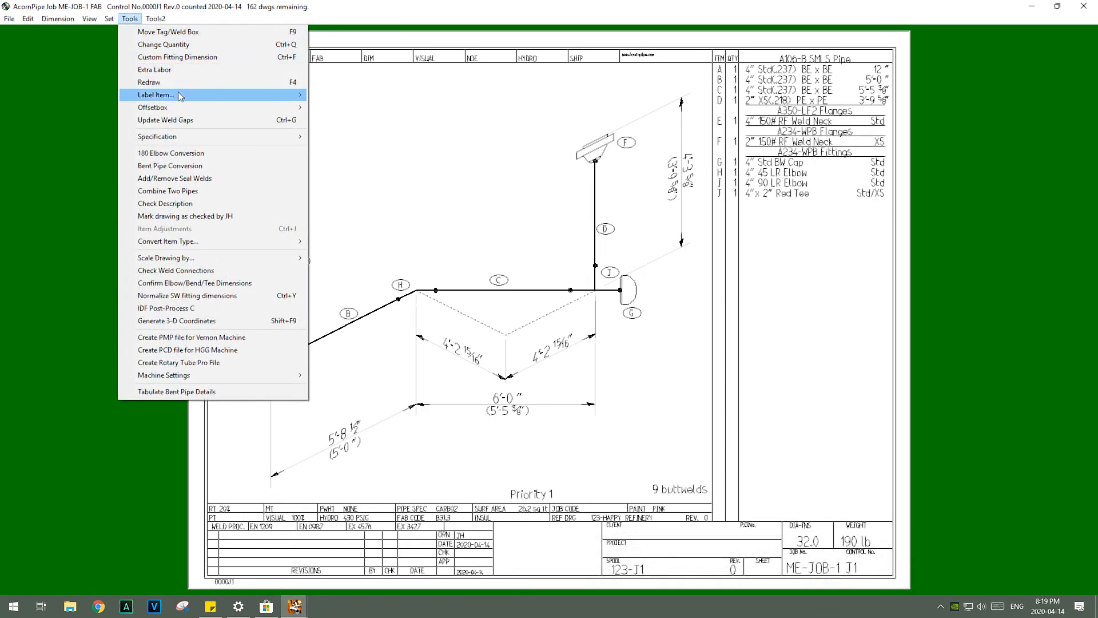
mouse_move(150, 95)
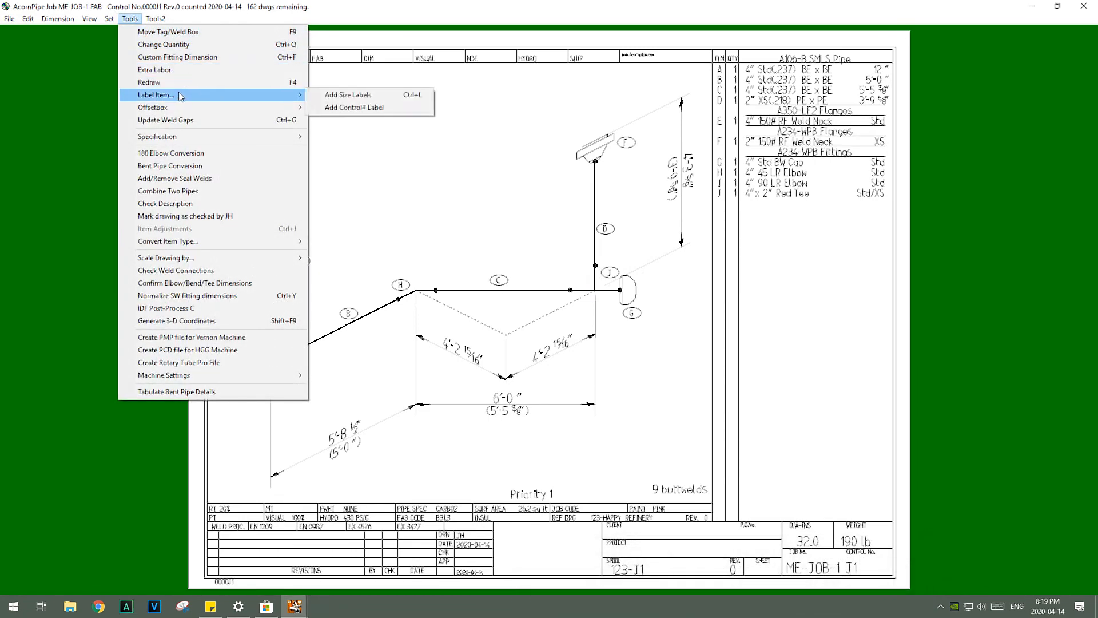
click(345, 96)
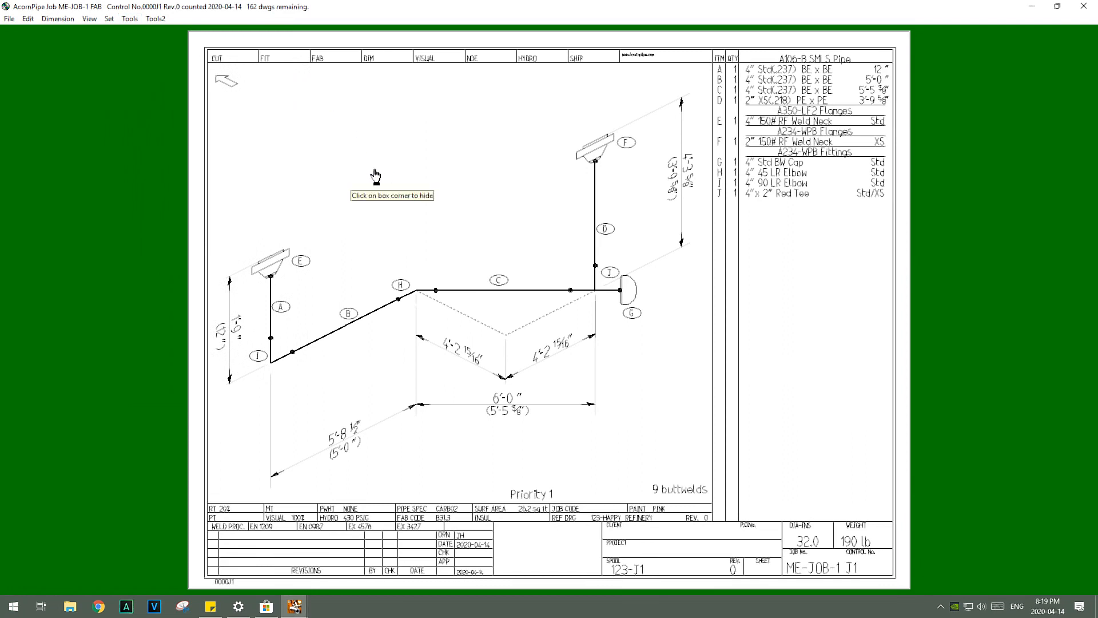
click(612, 274)
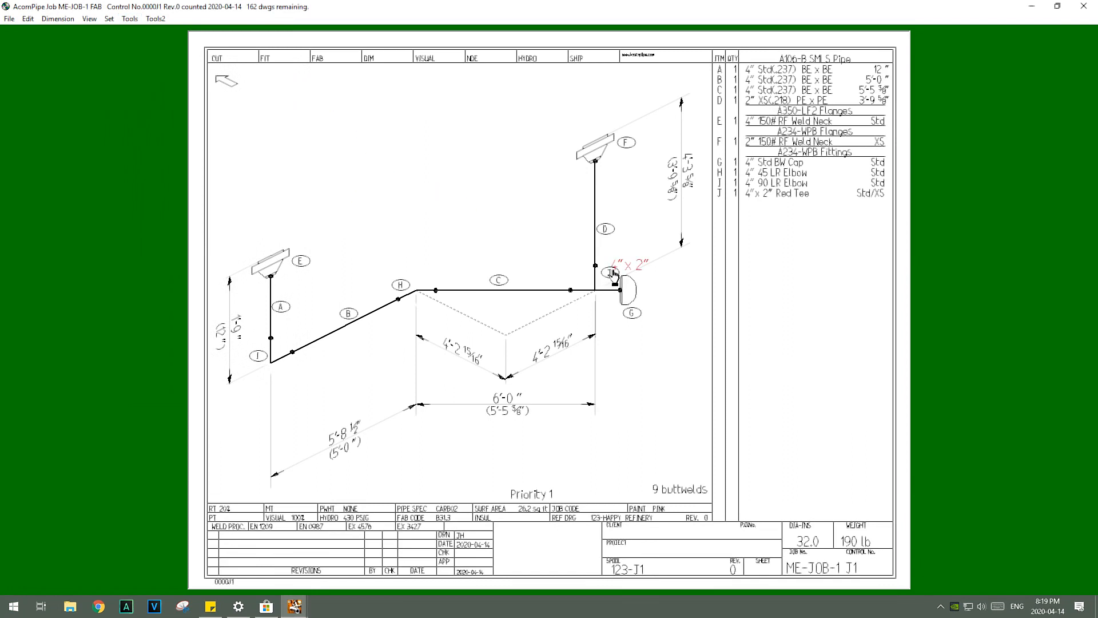
click(612, 274)
click(612, 274)
click(612, 274)
key(Down)
key(Down)
key(Down)
key(Down)
key(Down)
key(Down)
key(Right)
key(Right)
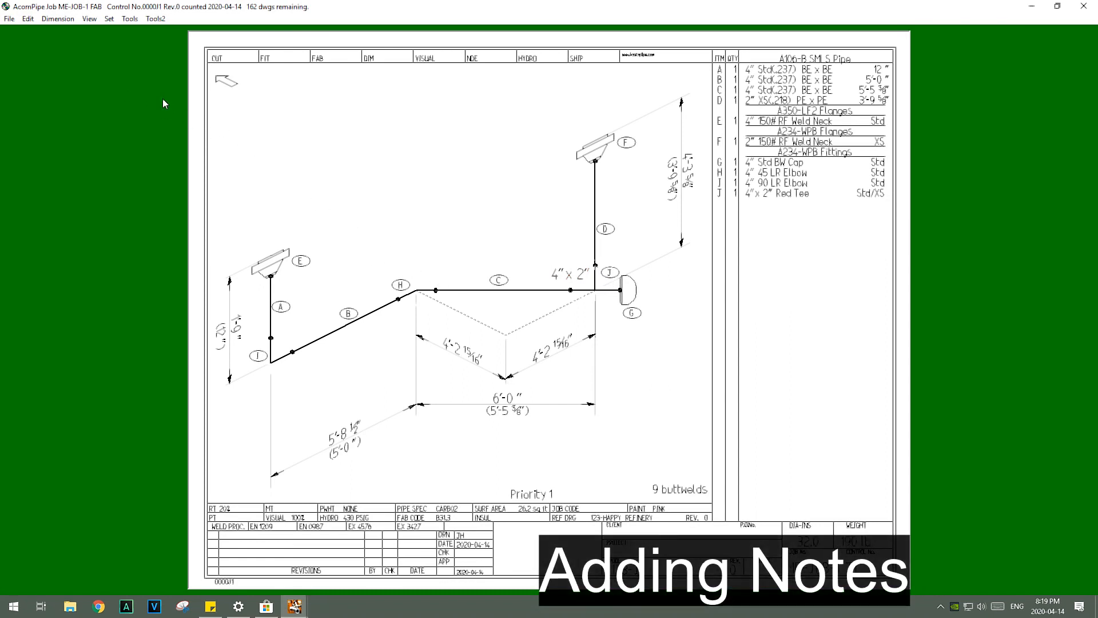
click(10, 18)
click(34, 57)
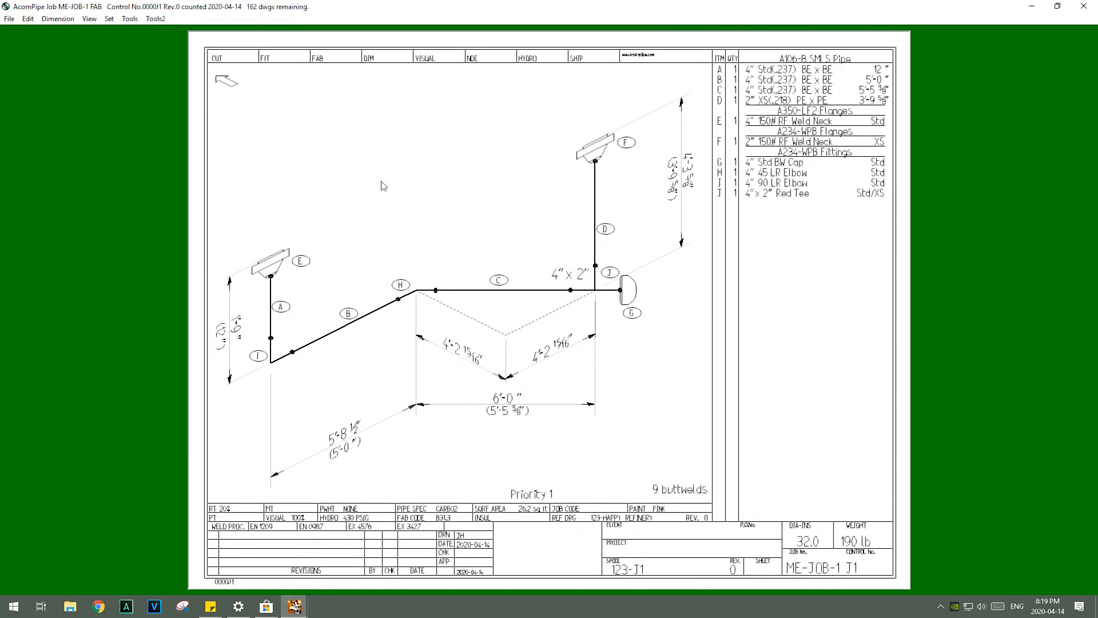
Add an unboxed note reading 45°H in the open area above pipe C.
right_click(414, 181)
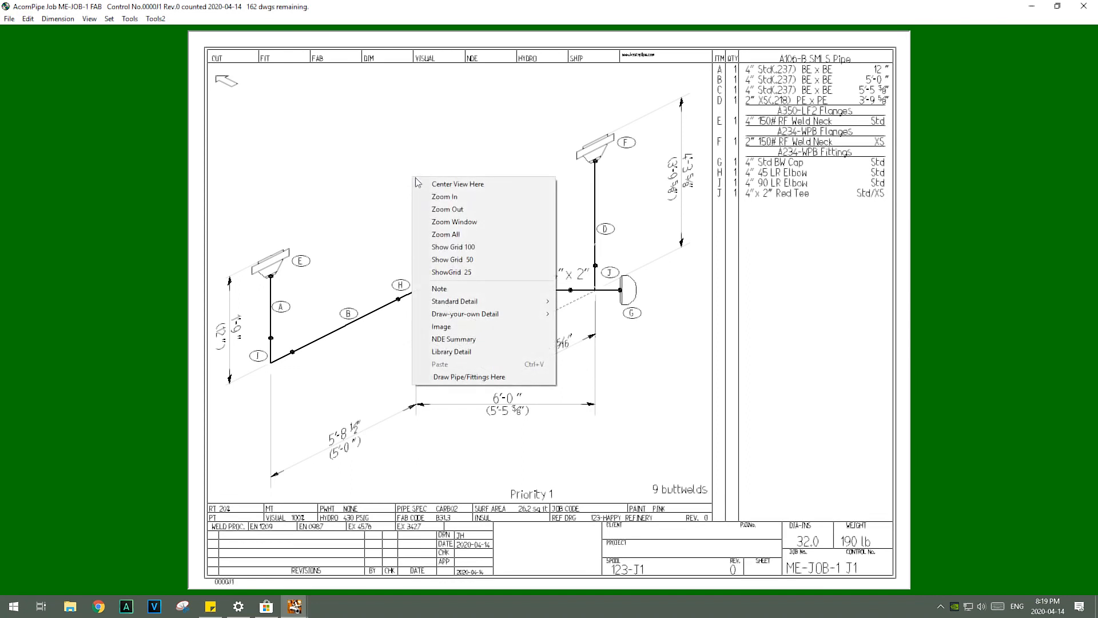
click(466, 295)
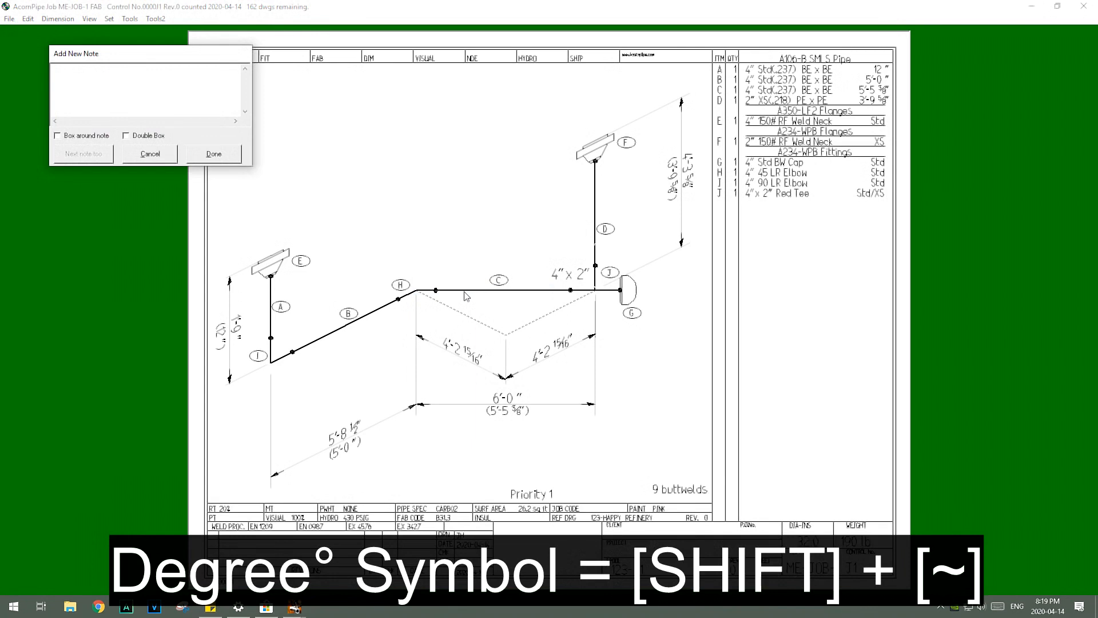
text(45~)
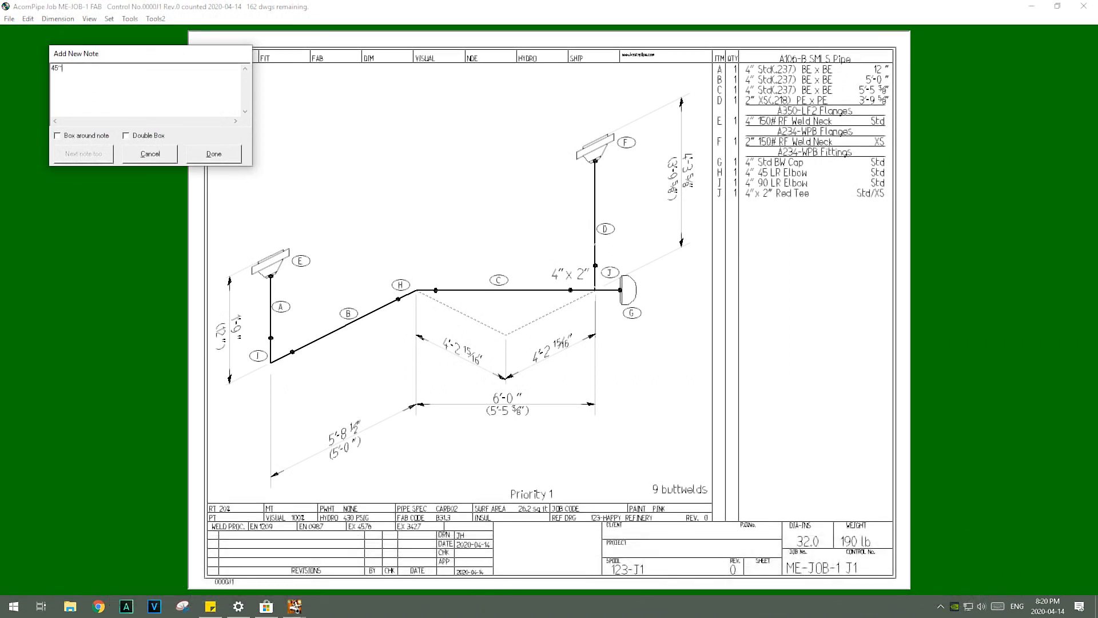
text(°H)
click(213, 154)
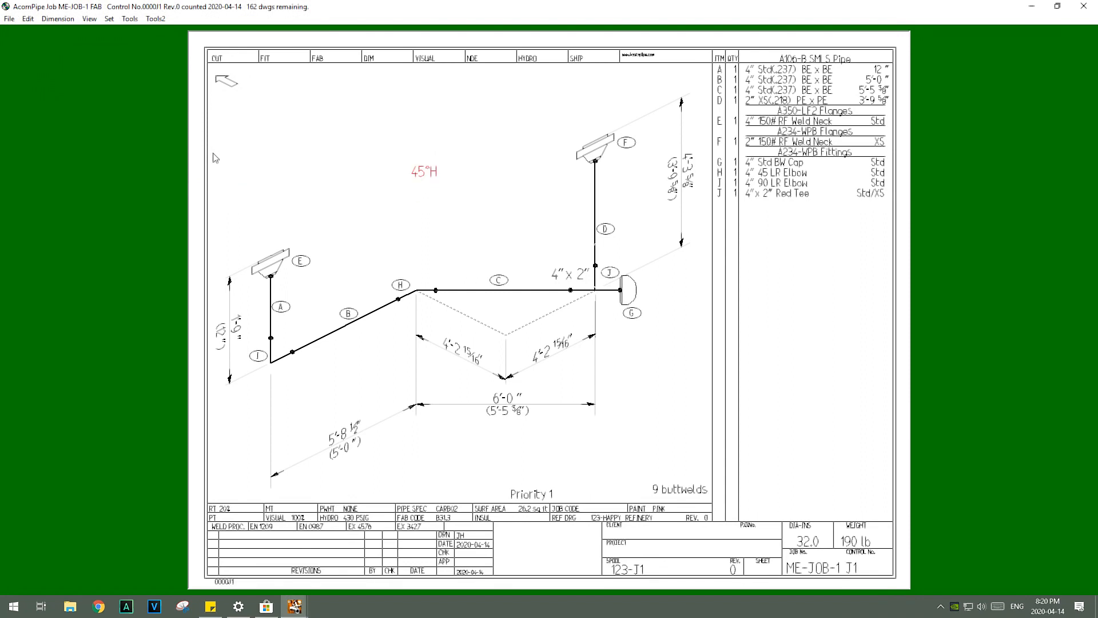
Move the 45°H note down inside the offset box, just below pipe C beside elbow H.
key(Right)
key(Down)
key(Down)
key(Down)
key(Right)
key(Down)
key(Down)
key(Down)
key(Down)
key(Down)
key(Down)
key(Down)
key(Down)
key(Down)
key(Down)
Draw an arc with arrows at the 45°H note, spanning from pipe C to the dashed offset line.
right_click(504, 156)
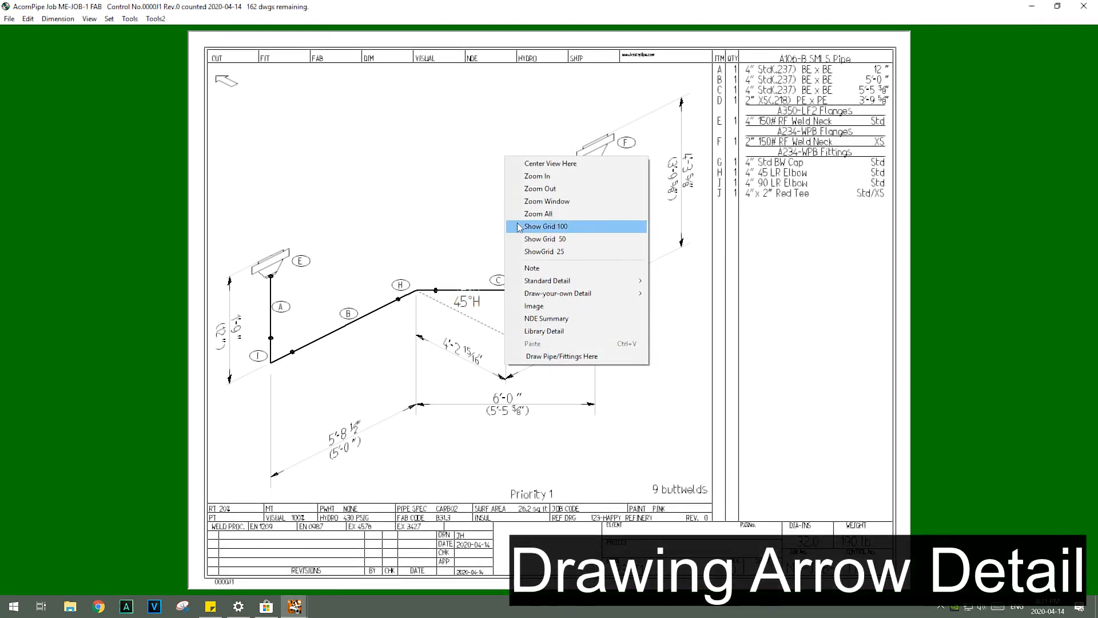
mouse_move(568, 297)
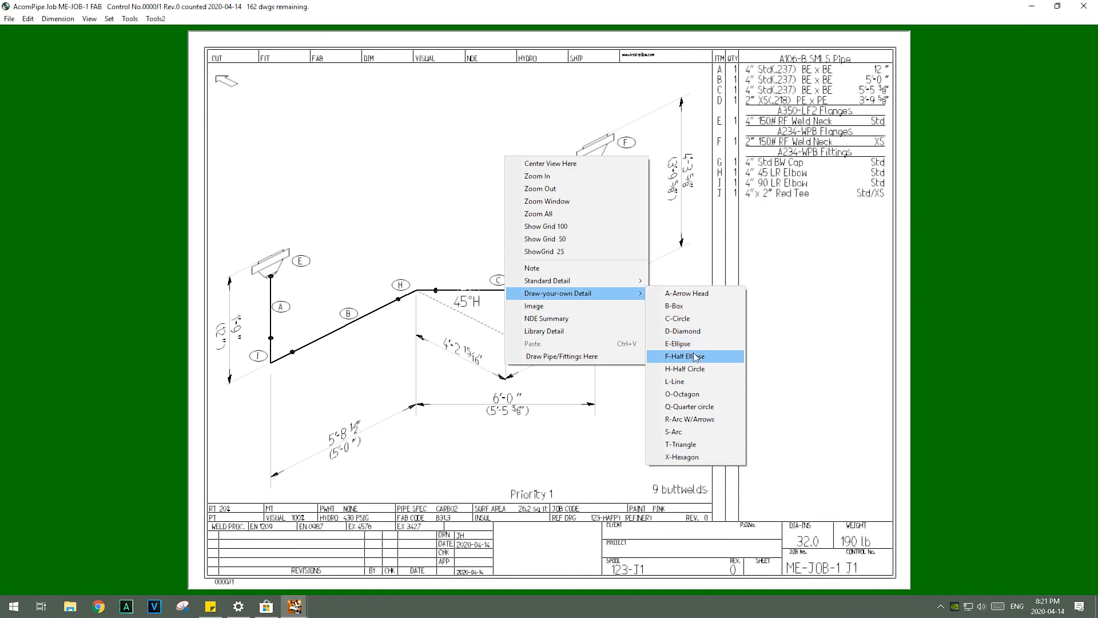
click(691, 420)
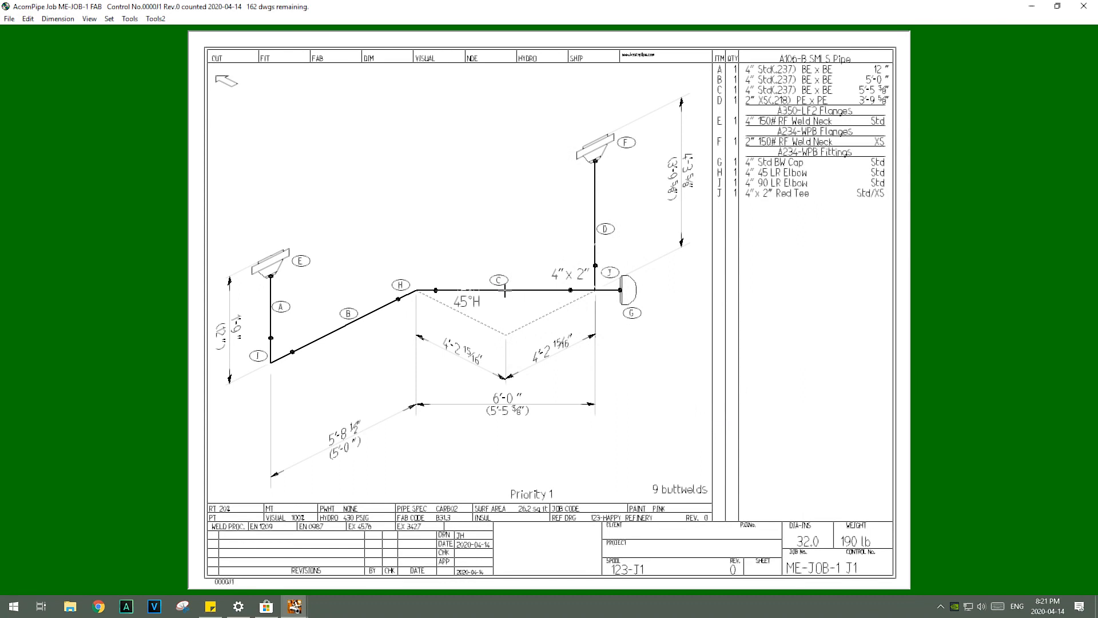
click(507, 291)
click(465, 316)
click(507, 298)
Add a 1 inch sockolet near the middle of pipe B, oriented straight down.
right_click(338, 330)
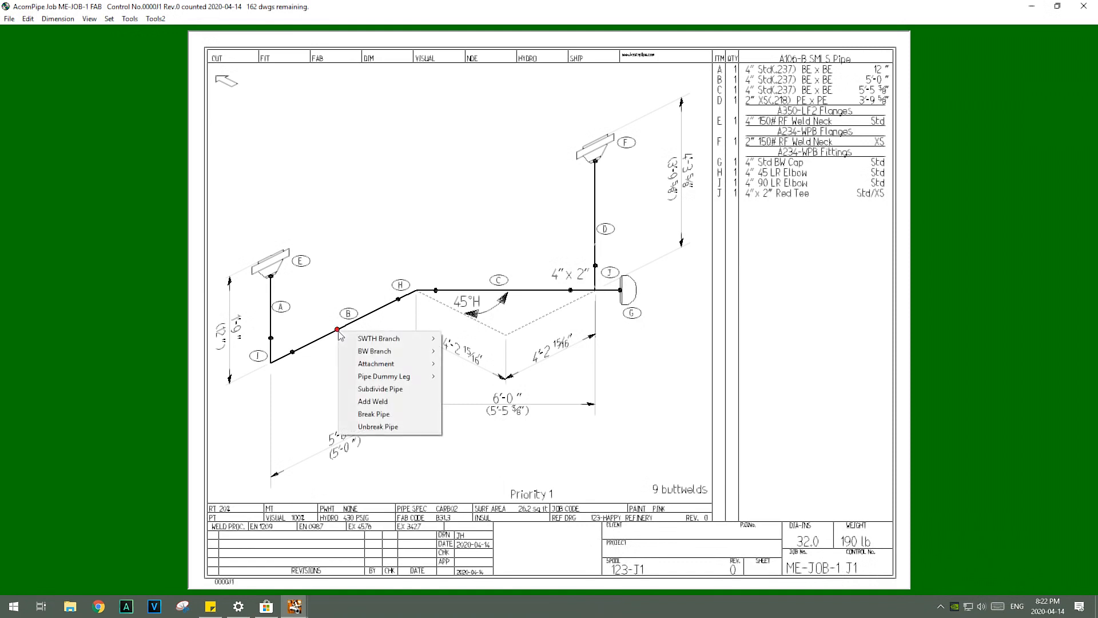
mouse_move(369, 339)
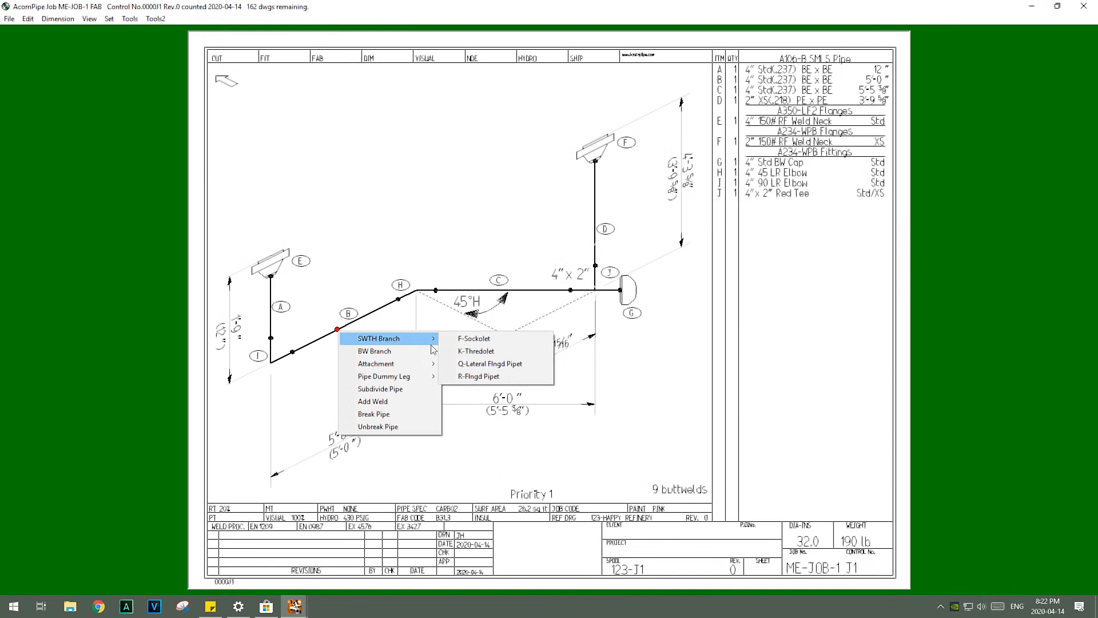
click(474, 339)
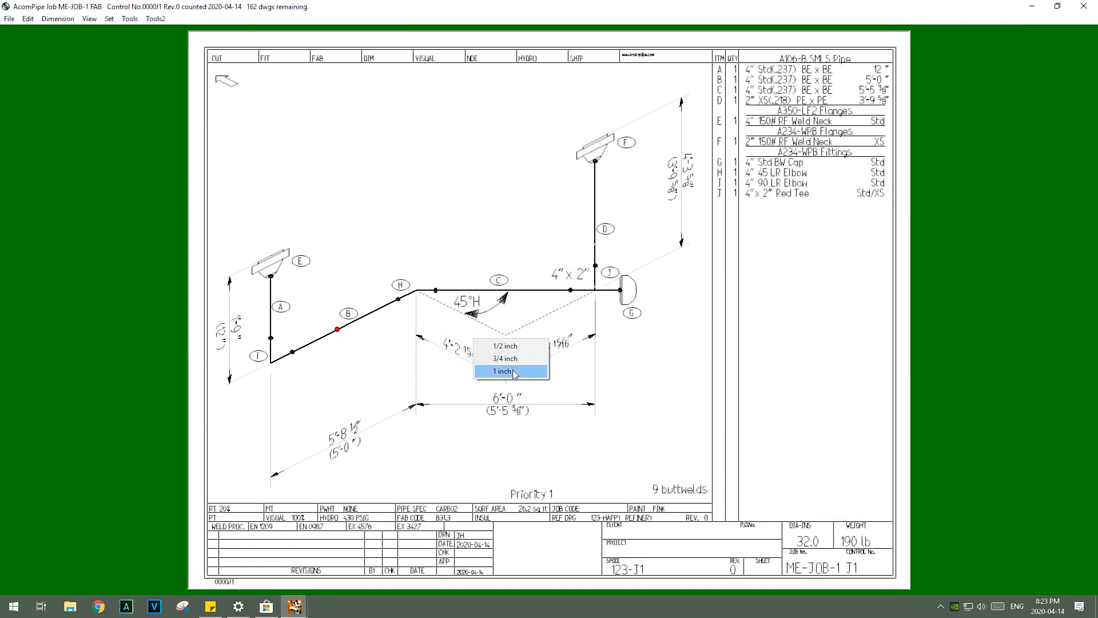
click(513, 371)
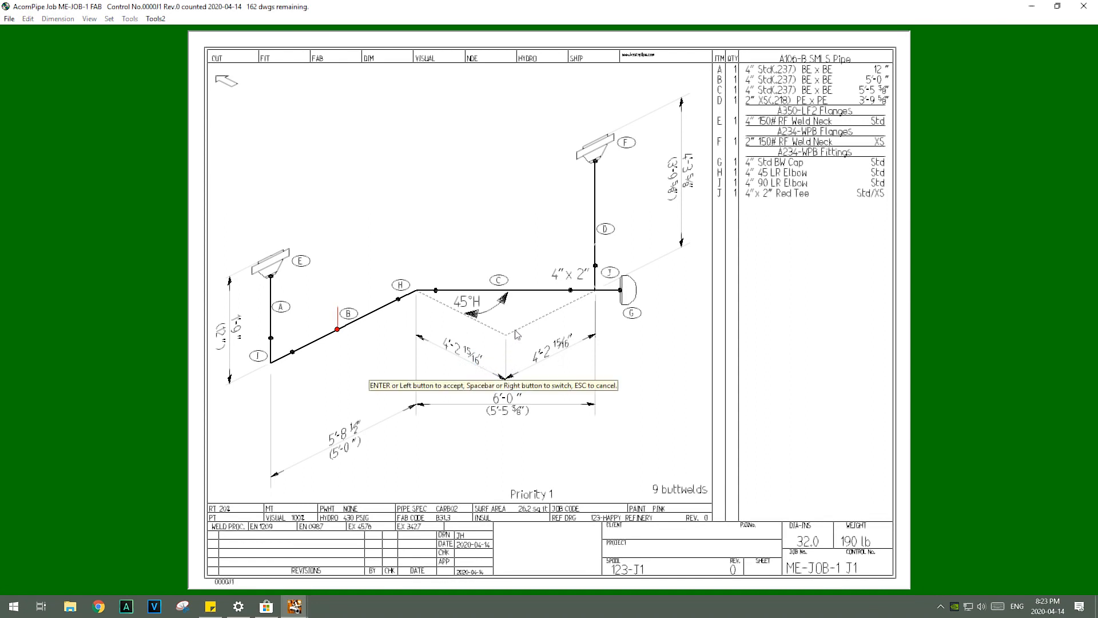
key(space)
key(space)
key(space)
key(space)
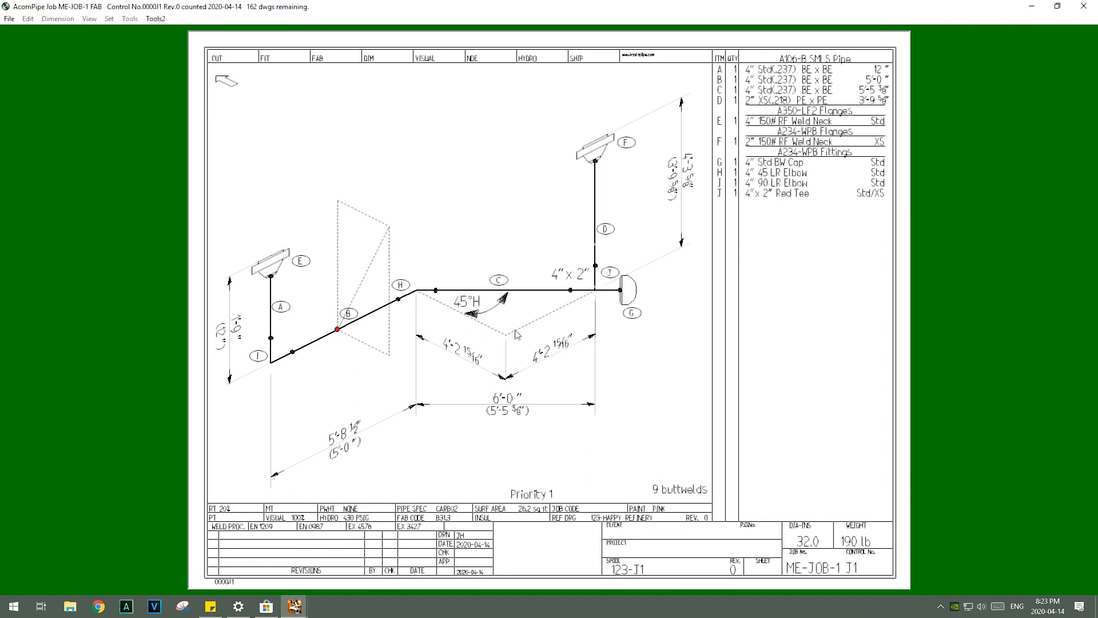
key(space)
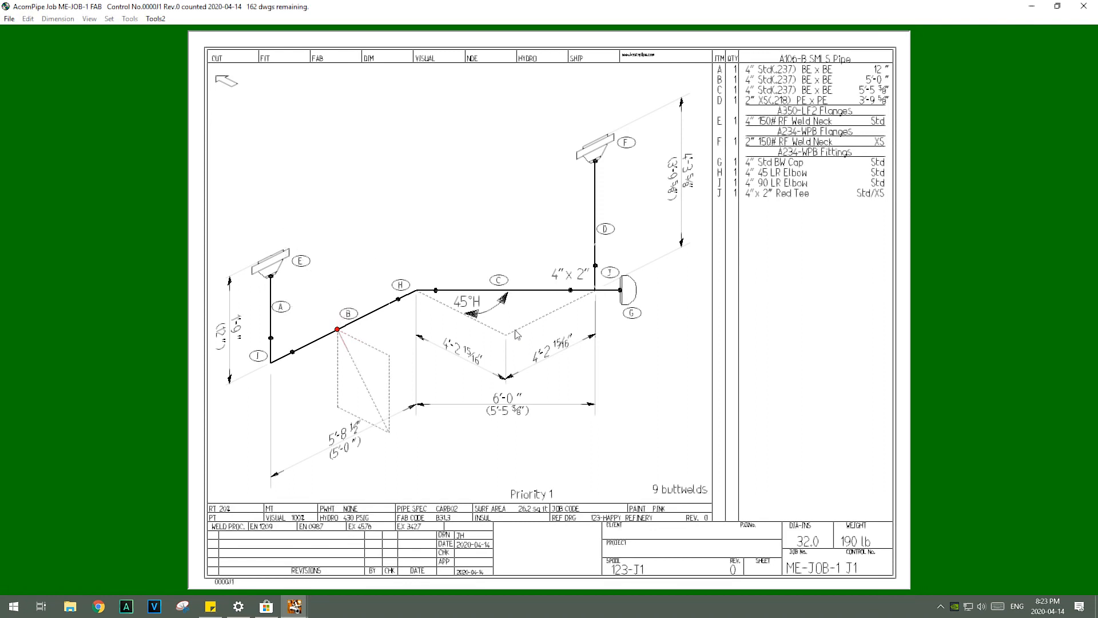
key(Right)
Add a 1 inch PBE pipe nipple with a dimension of 4 inches below the sockolet.
right_click(517, 335)
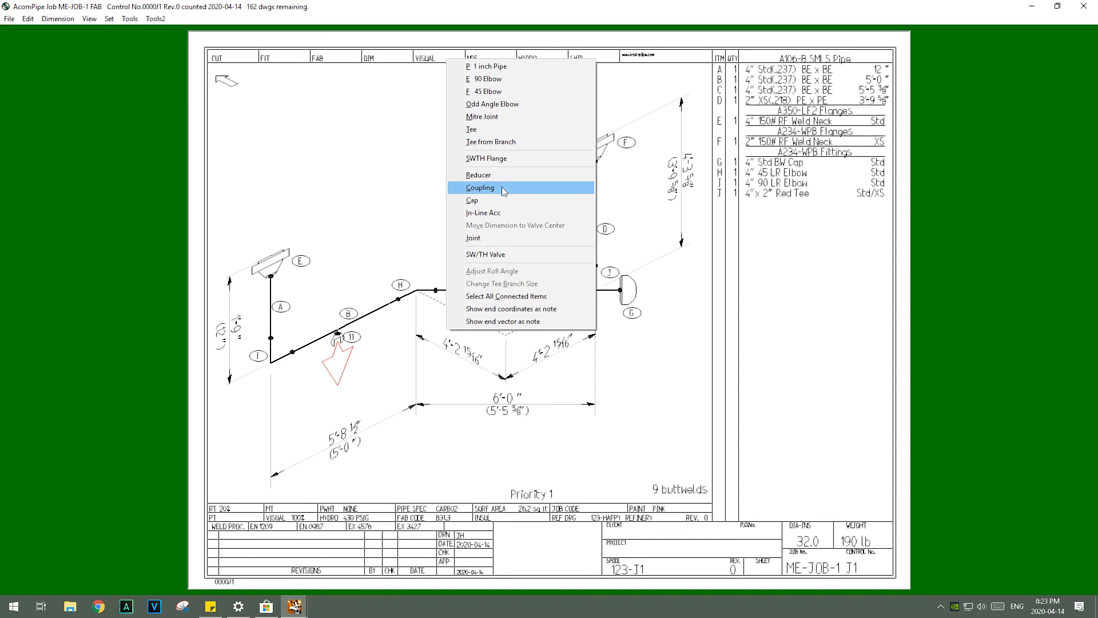
click(503, 189)
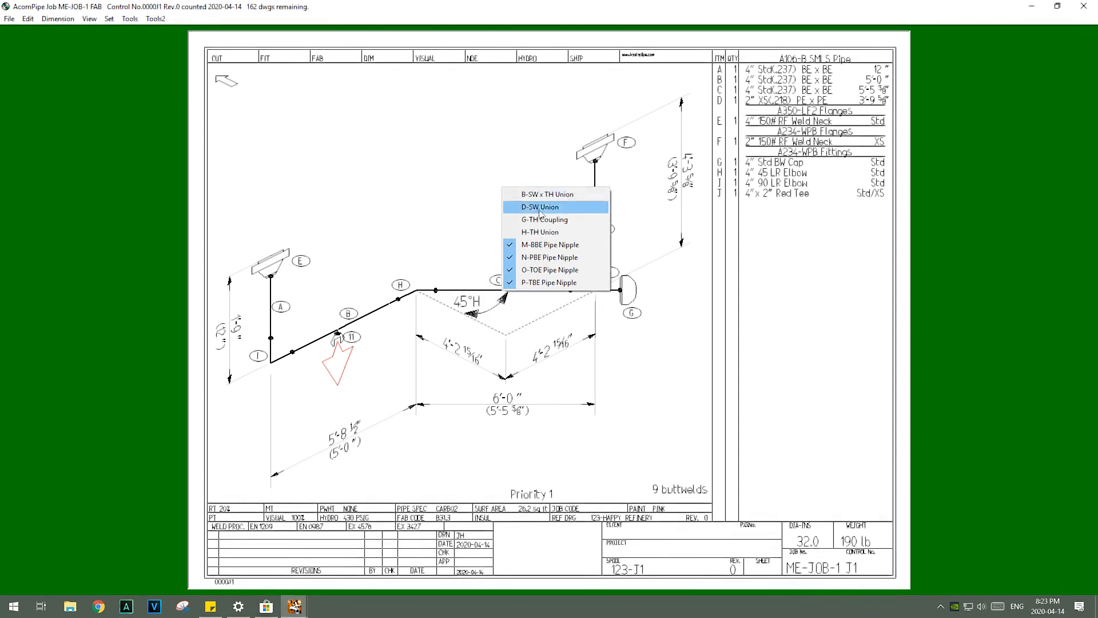
click(553, 262)
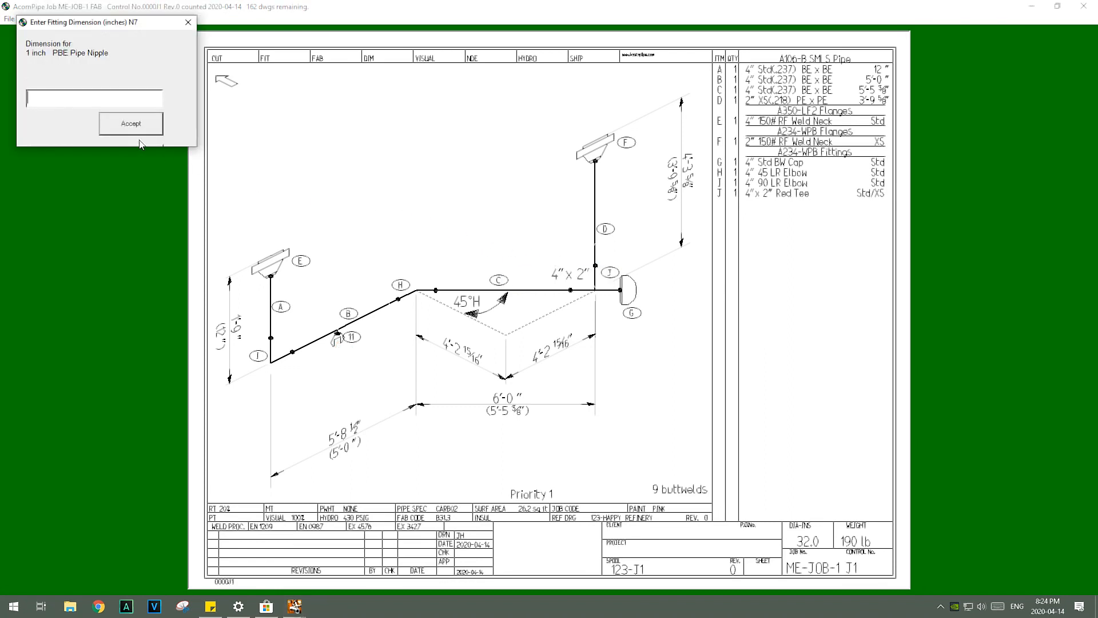
text(4)
click(131, 124)
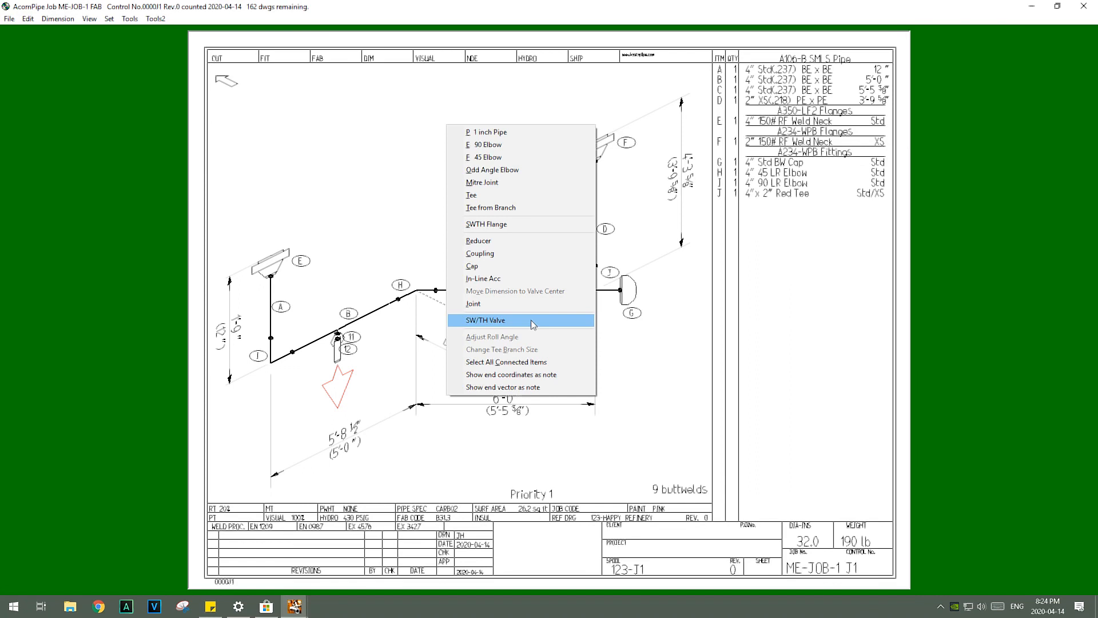
Add a 1 inch SWxTH gate valve below the nipple and describe it as 1"-800# GATE VALVE, SWW X THRD. CODE HP-789.
click(533, 322)
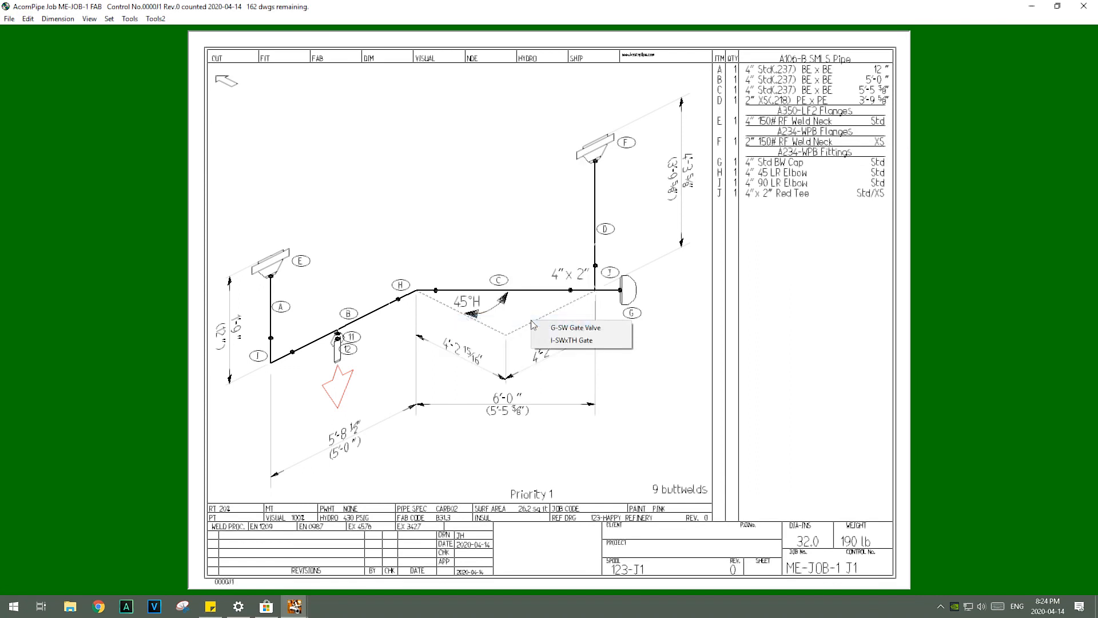
click(586, 344)
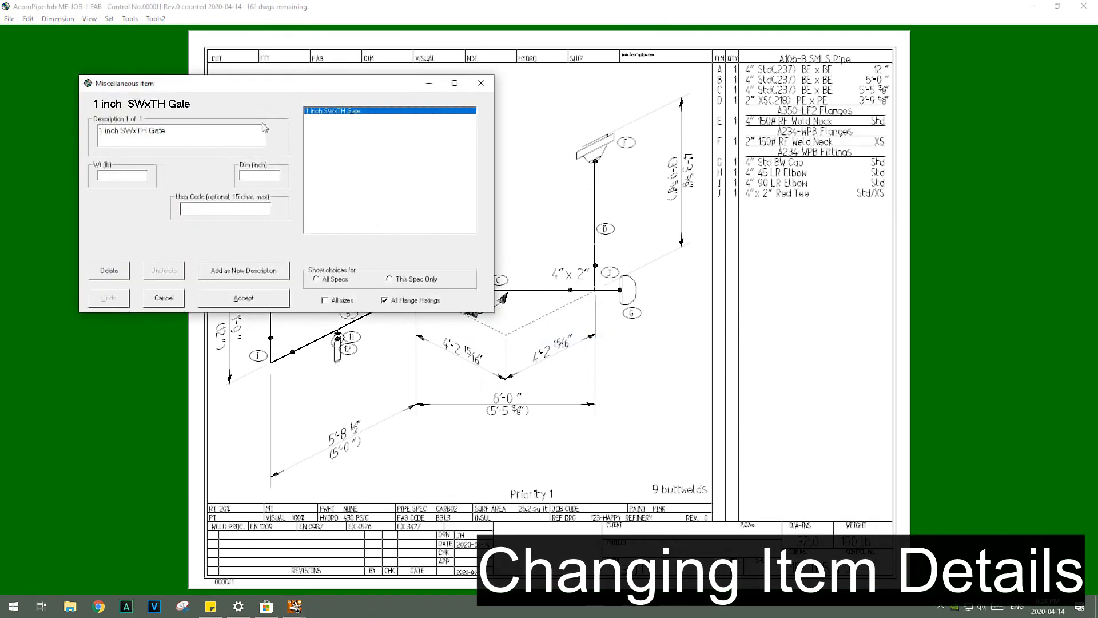
click(206, 137)
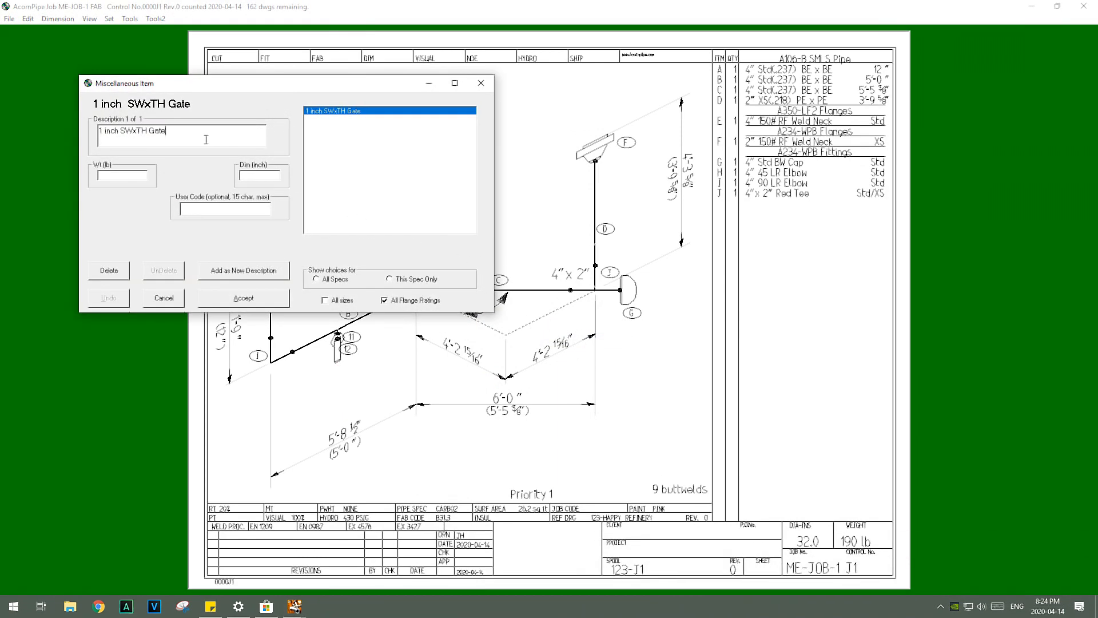
key(BackSpace)
key(BackSpace)
key(BackSpace)
key(BackSpace)
key(BackSpace)
key(BackSpace)
key(BackSpace)
key(BackSpace)
key(BackSpace)
key(BackSpace)
key(BackSpace)
key(BackSpace)
key(BackSpace)
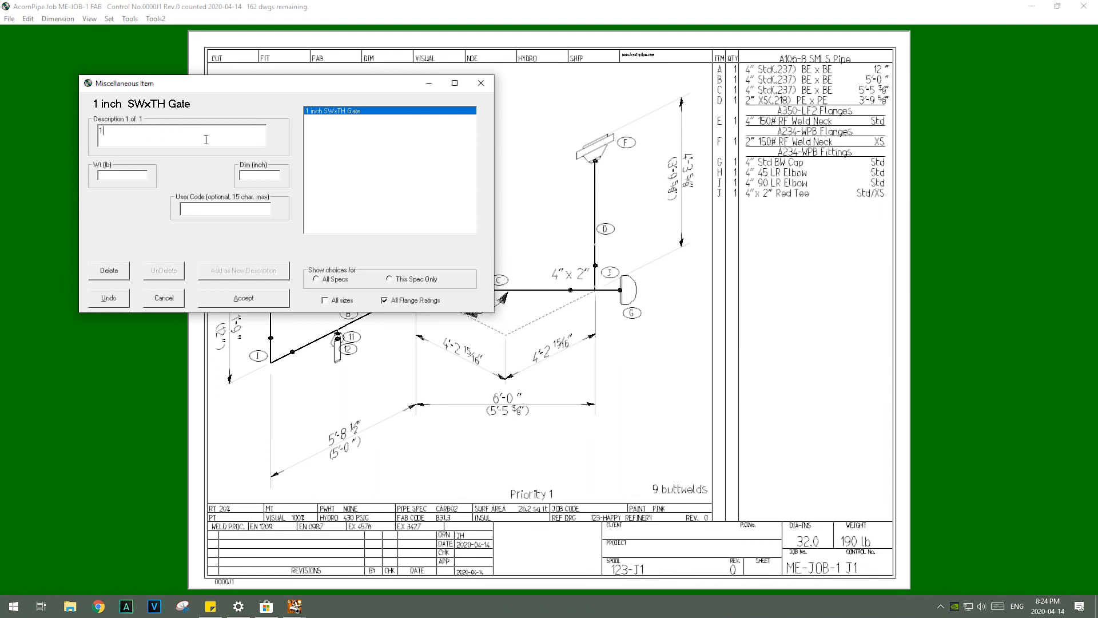
text("-800# GATE VALVE, SWW X THRD. CODE HP-789)
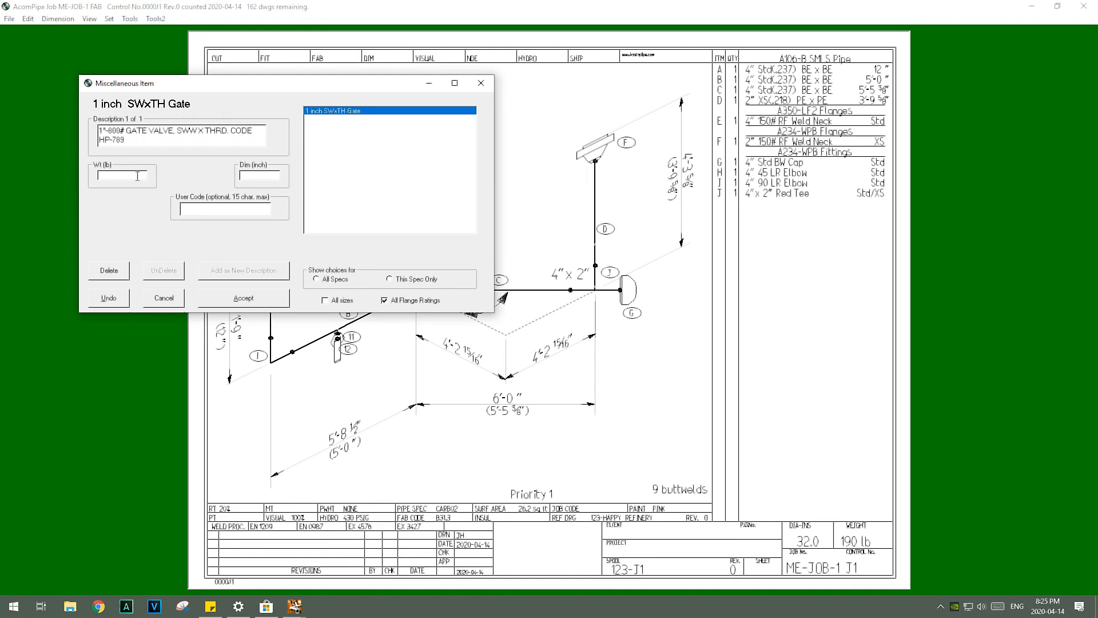
Set the gate valve's weight to 5 lb and dimension to 2 inches, correct SWW to SW in its description, and accept the item.
text(5)
click(261, 176)
text(2)
key(BackSpace)
key(BackSpace)
key(BackSpace)
text(x)
key(Tab)
click(243, 298)
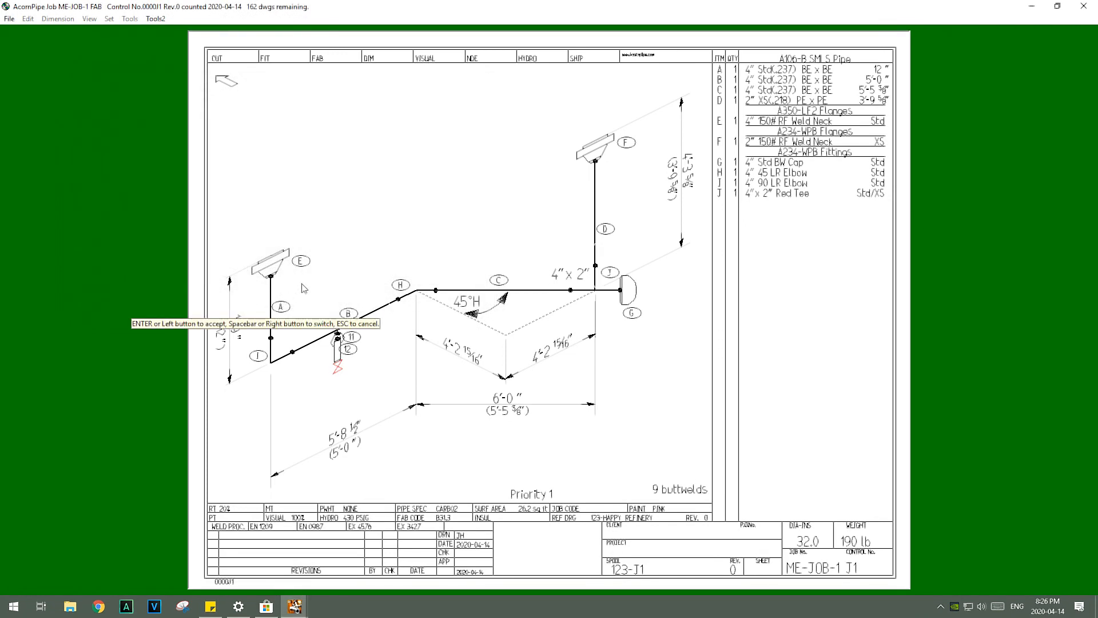
Place the gate valve in its alternate orientation and move item tags 12 and 13 clear of the new branch.
key(space)
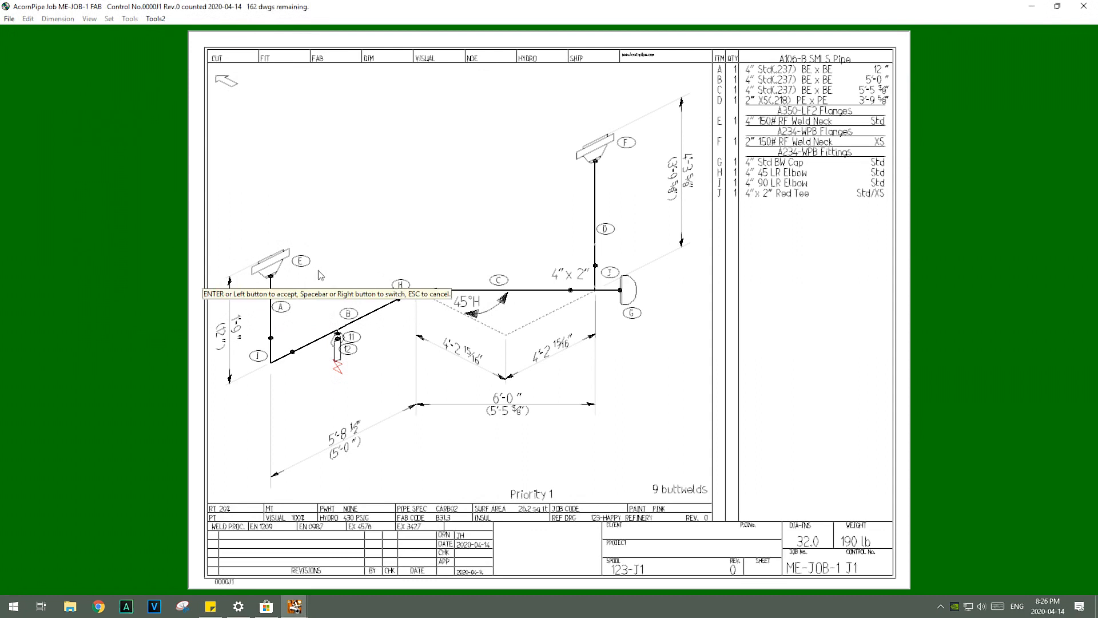
key(Return)
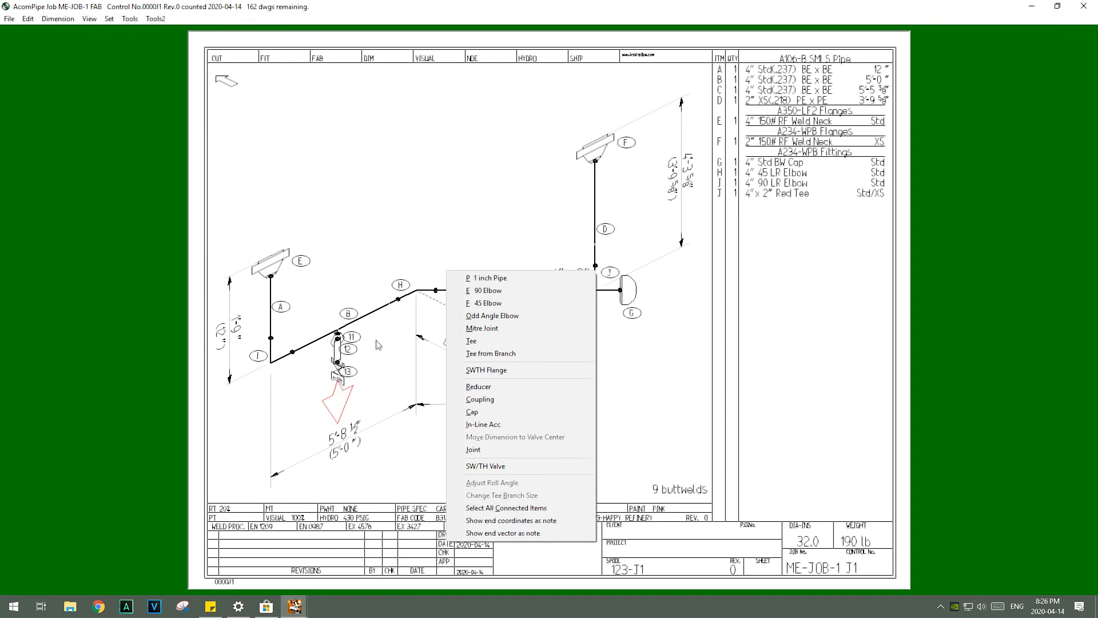
click(130, 19)
click(150, 32)
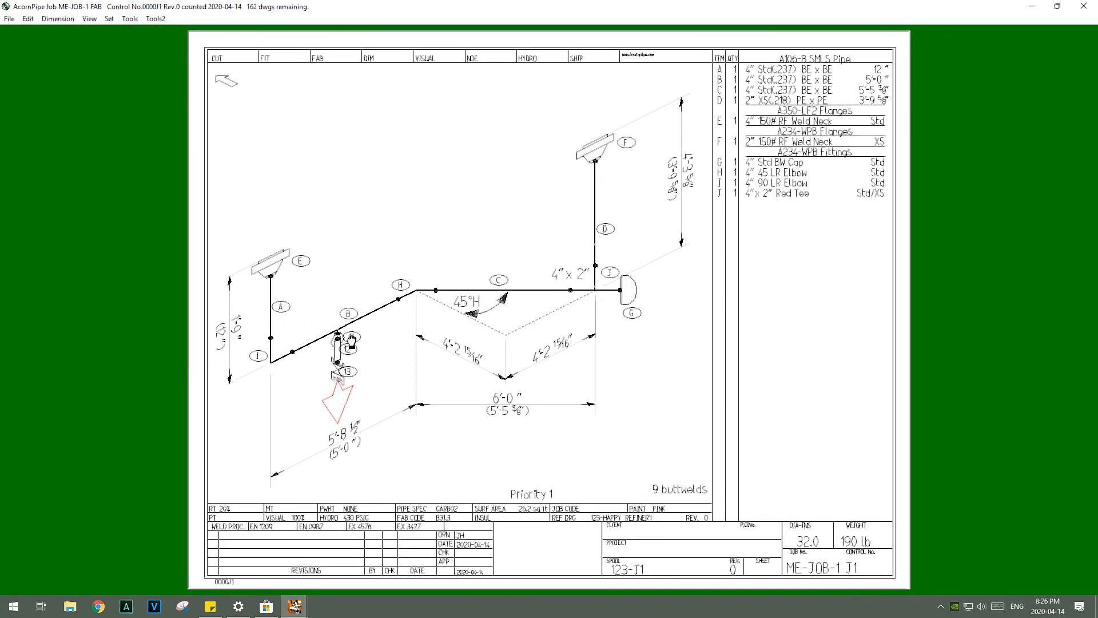
drag(355, 351, 321, 366)
click(89, 19)
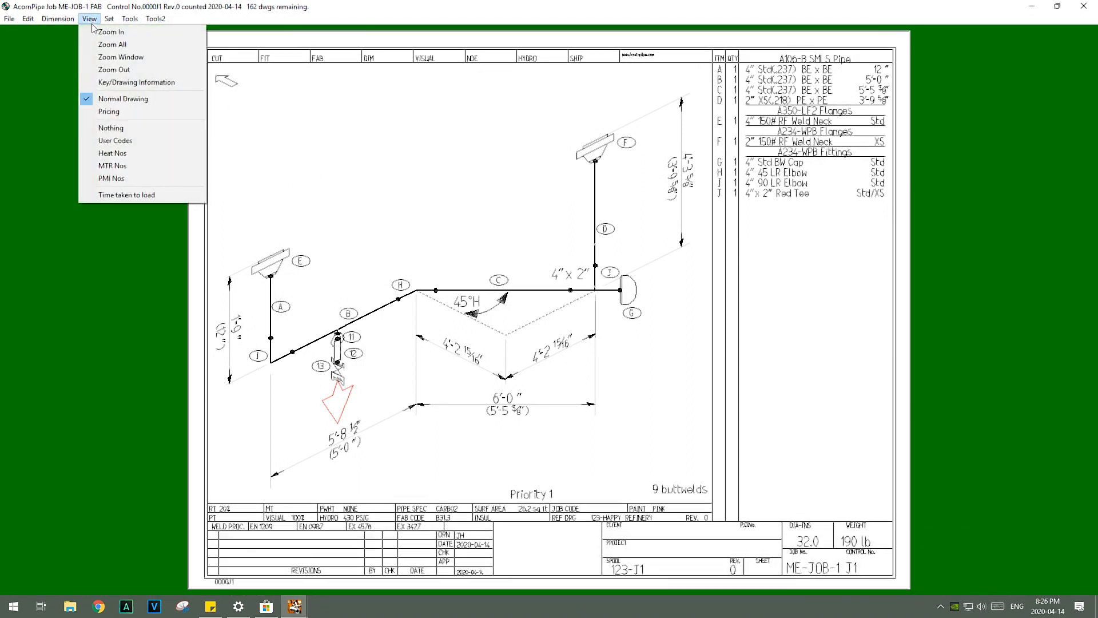
click(123, 57)
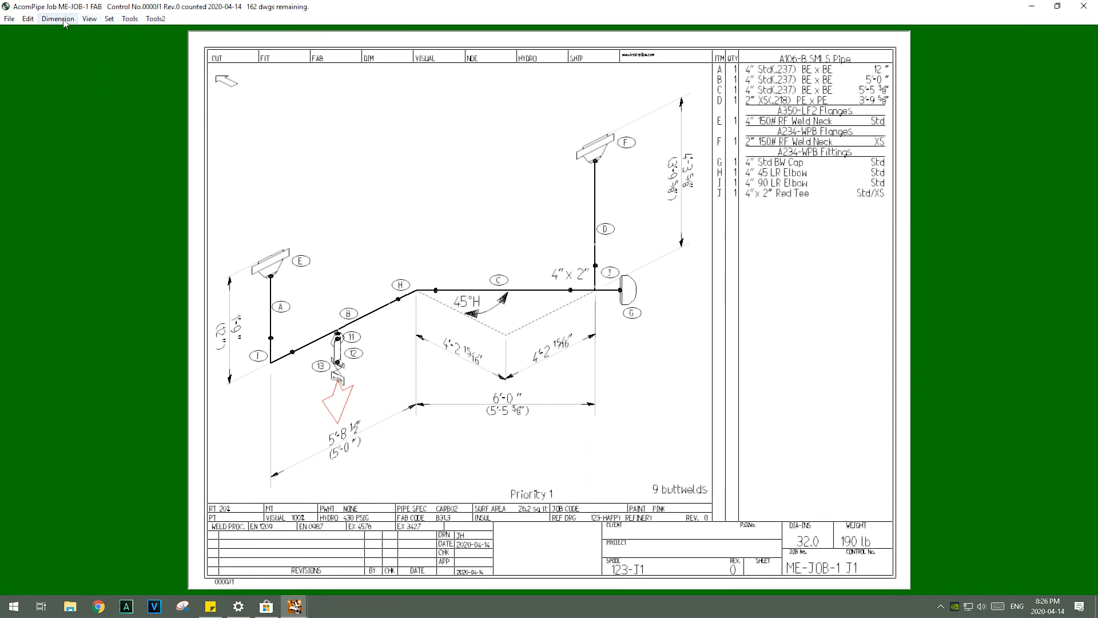
click(91, 21)
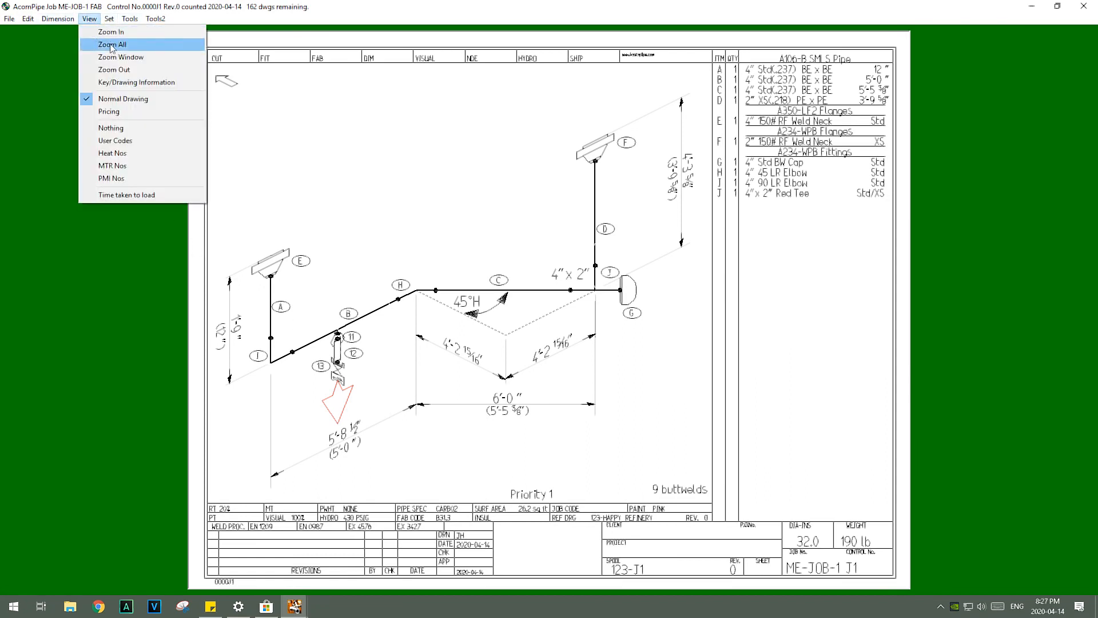
click(117, 57)
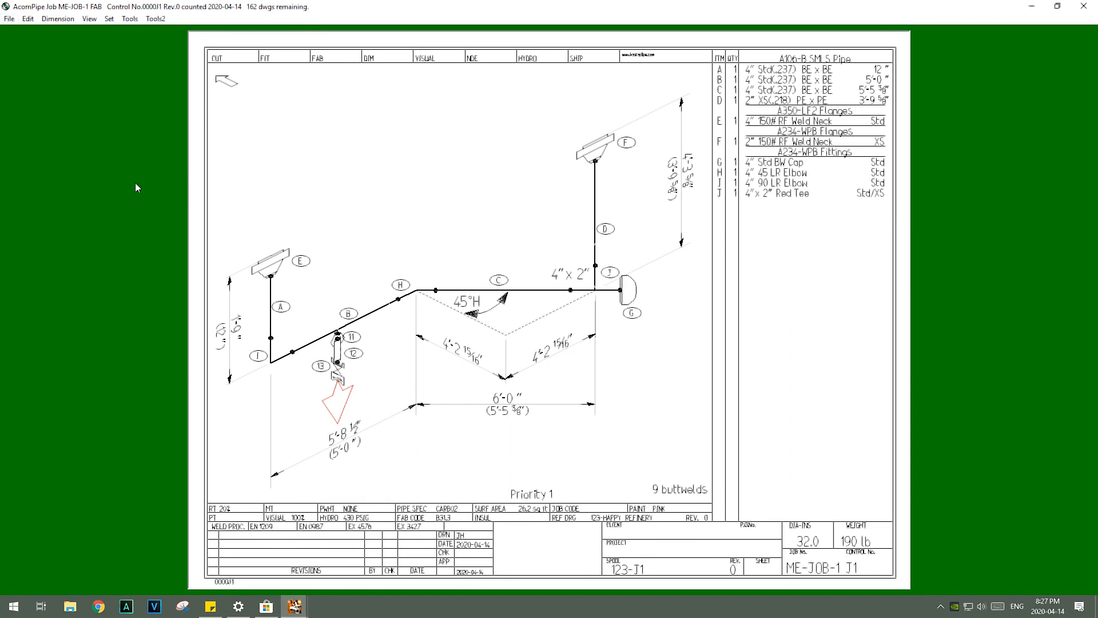
Resave the drawing with the new sockolet, nipple and gate valve.
click(10, 19)
click(27, 57)
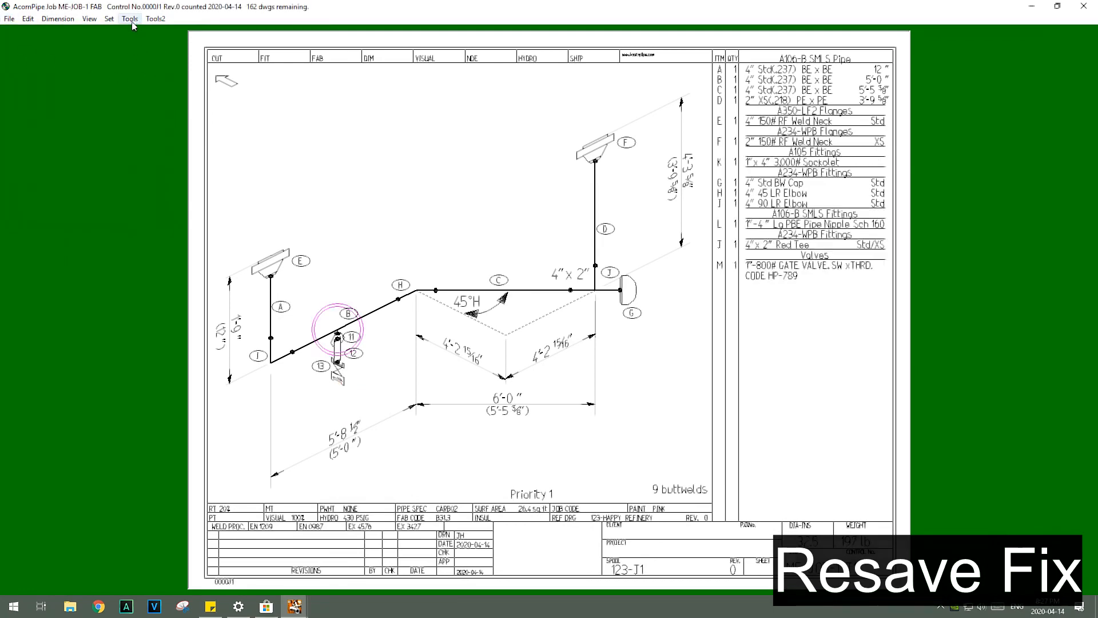
Enable all fitting choices for the next item only in the off-spec settings.
click(89, 19)
click(120, 58)
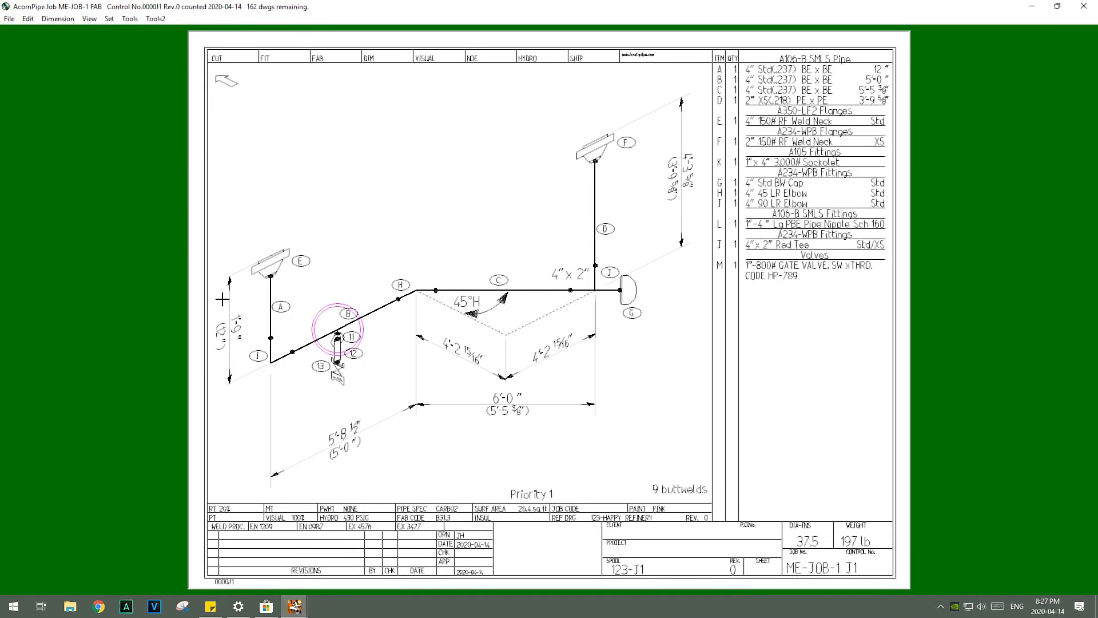
click(219, 491)
drag(399, 285, 516, 226)
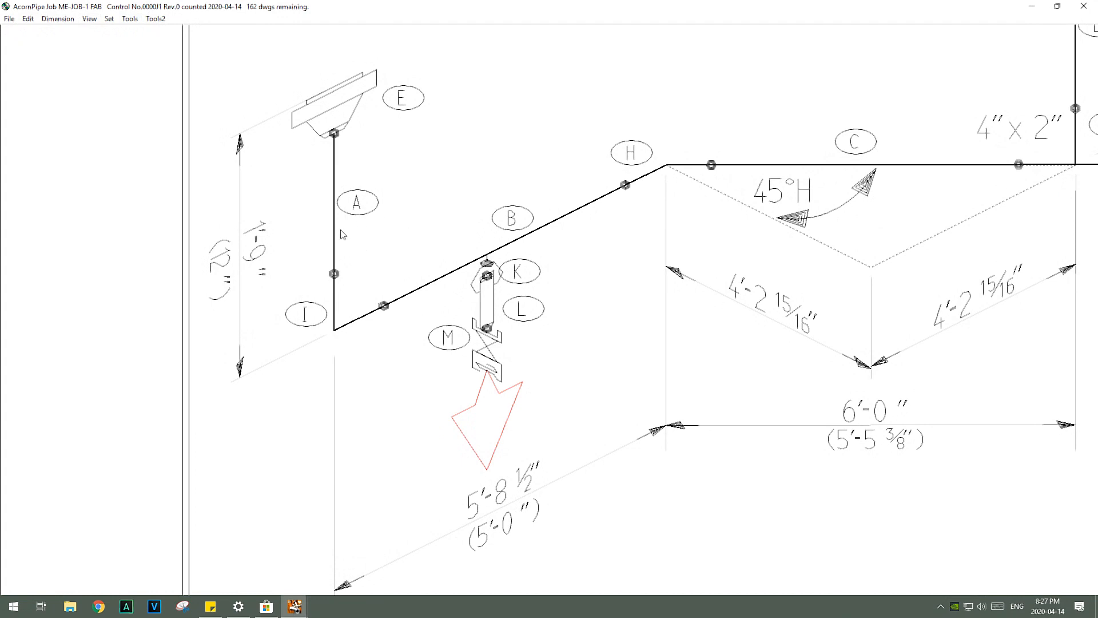
right_click(487, 370)
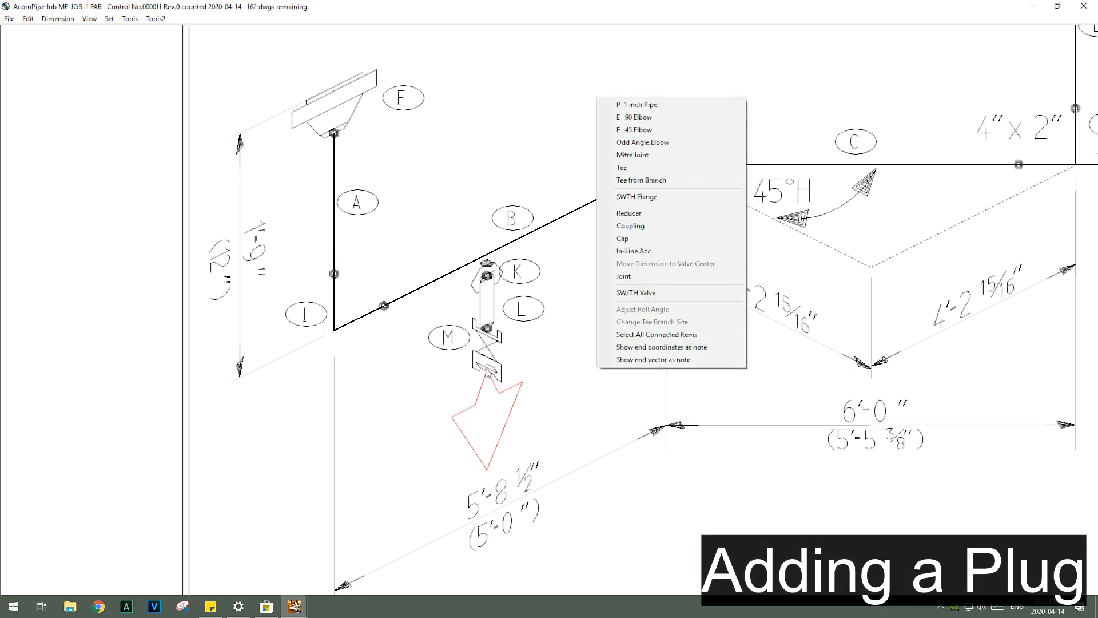
click(635, 239)
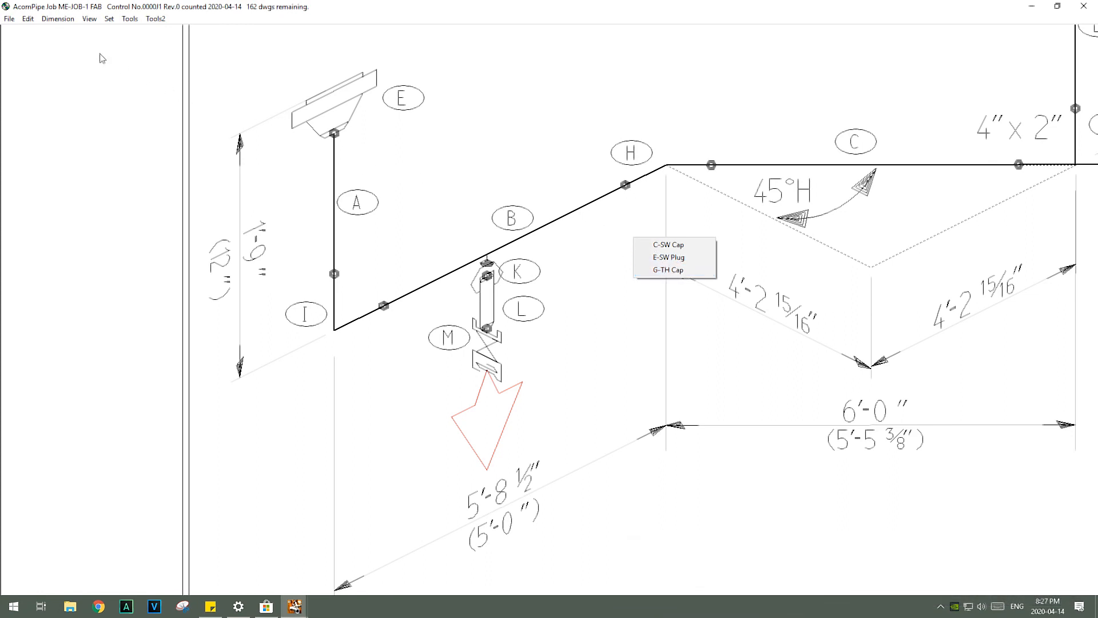
click(28, 19)
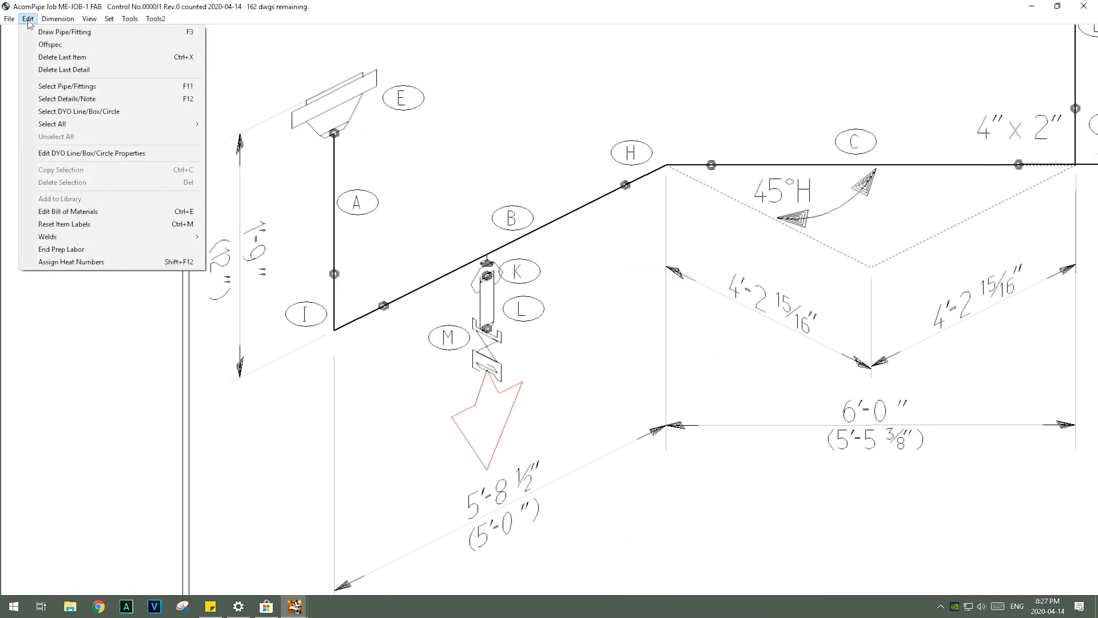
click(51, 44)
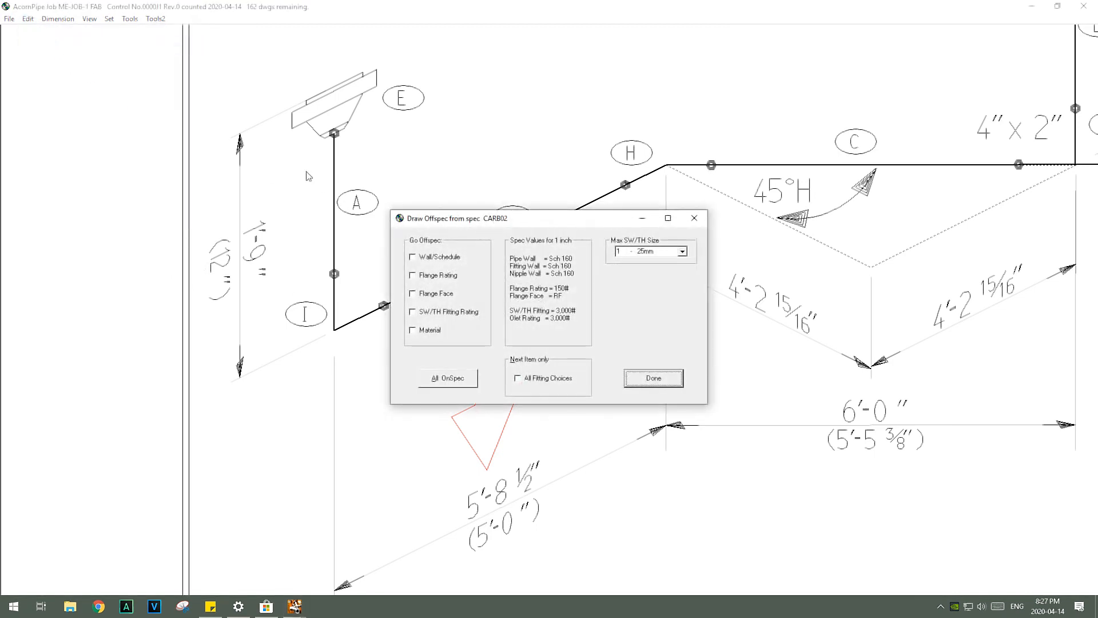
click(518, 378)
click(644, 380)
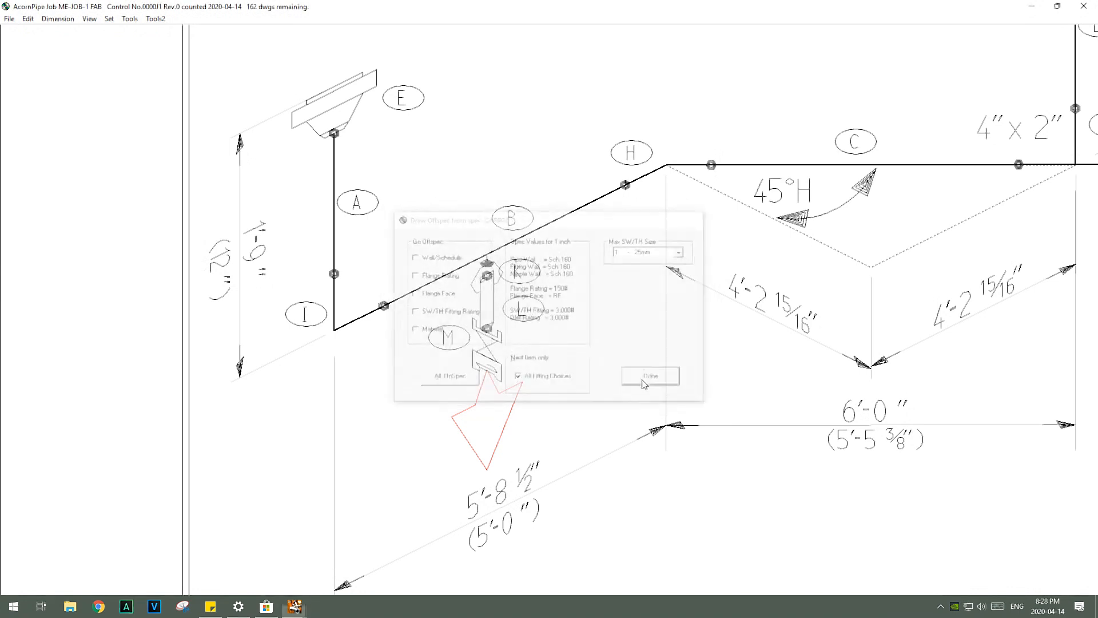
Add a TH Rnd Hd Plug to the open end of the 1 inch gate valve, in its alternate, smaller representation.
right_click(488, 370)
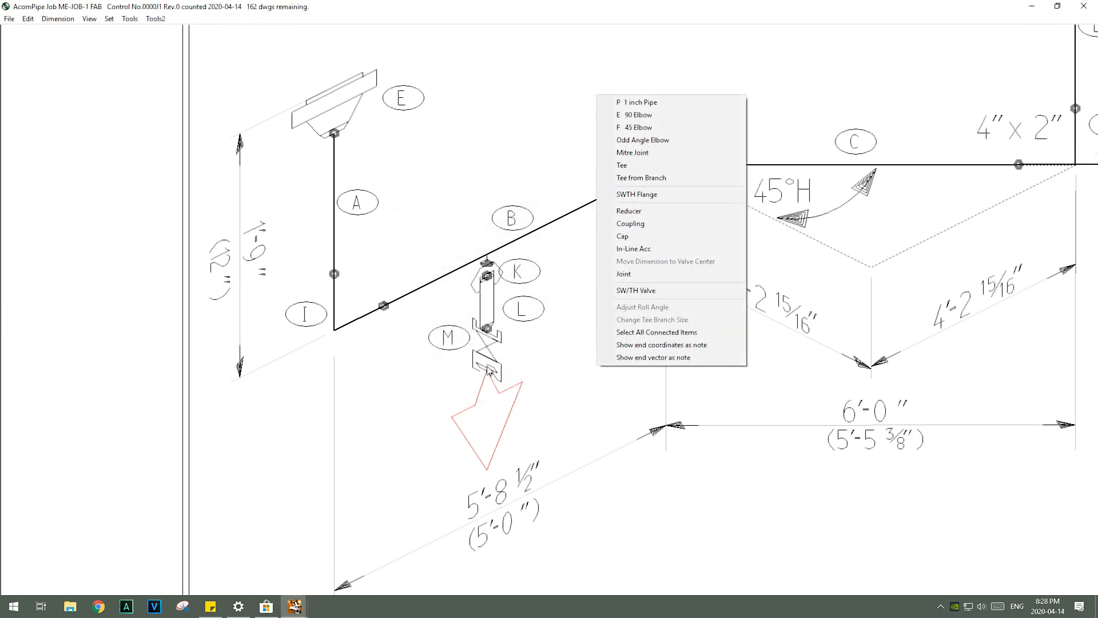
click(618, 238)
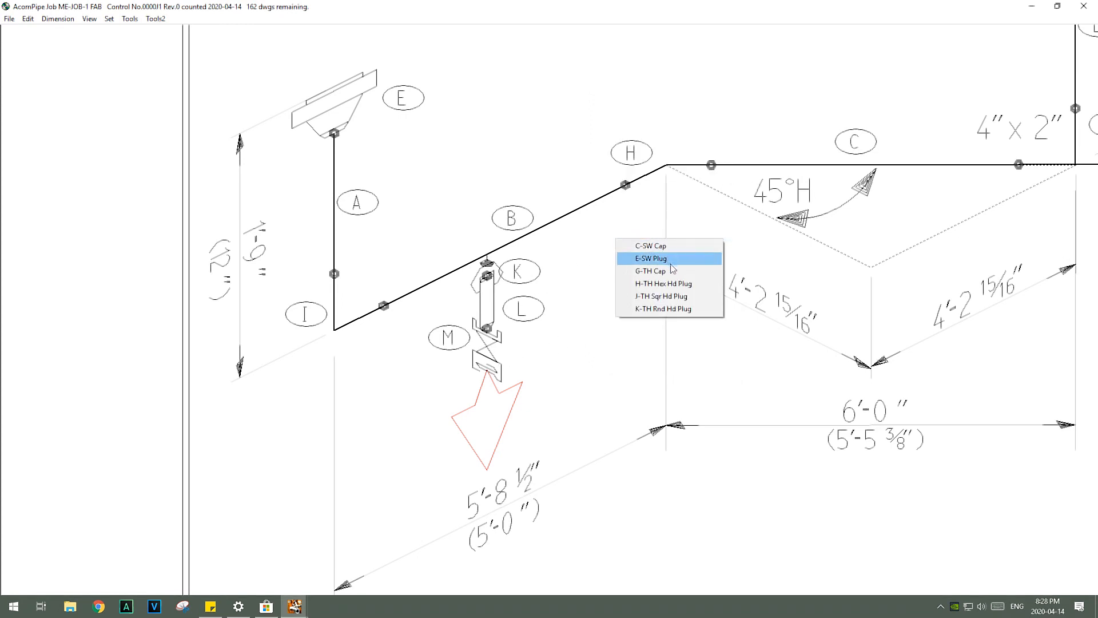
click(672, 309)
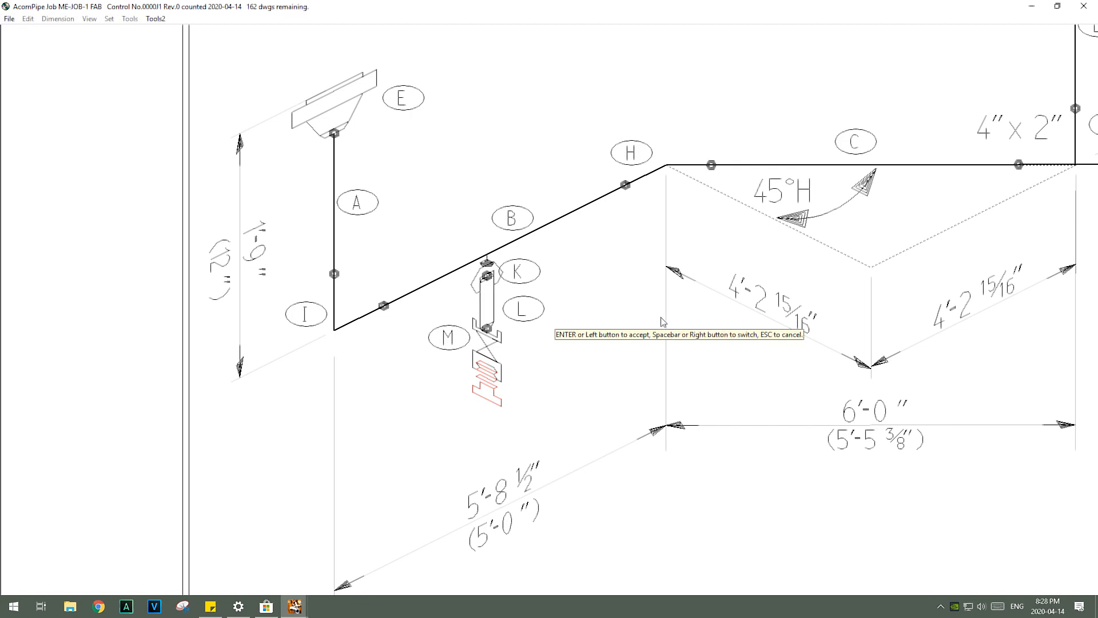
key(space)
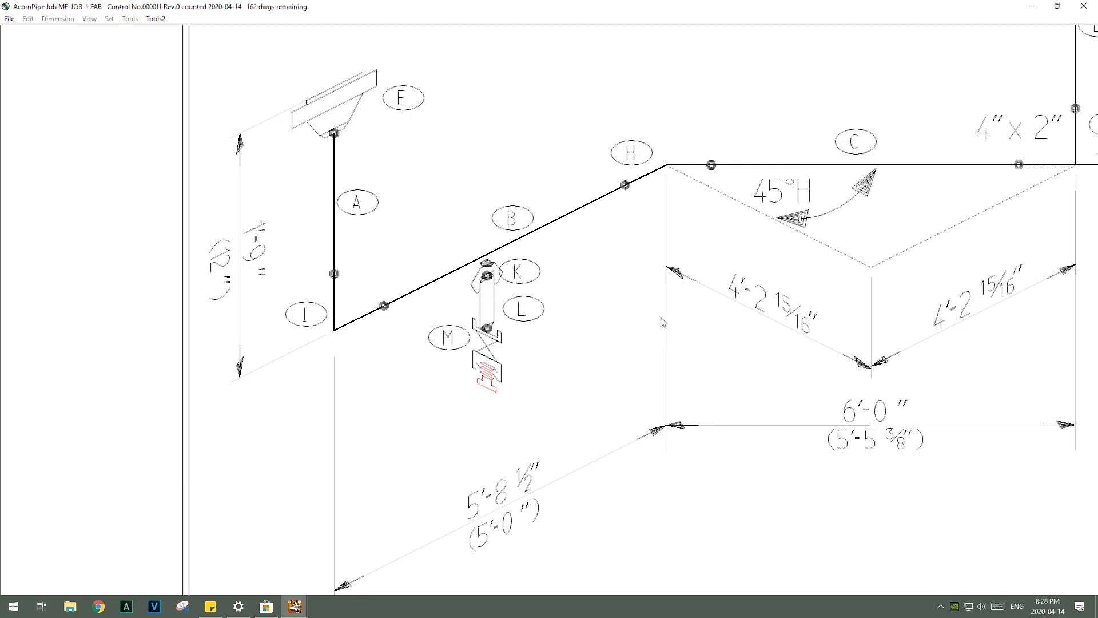
click(662, 321)
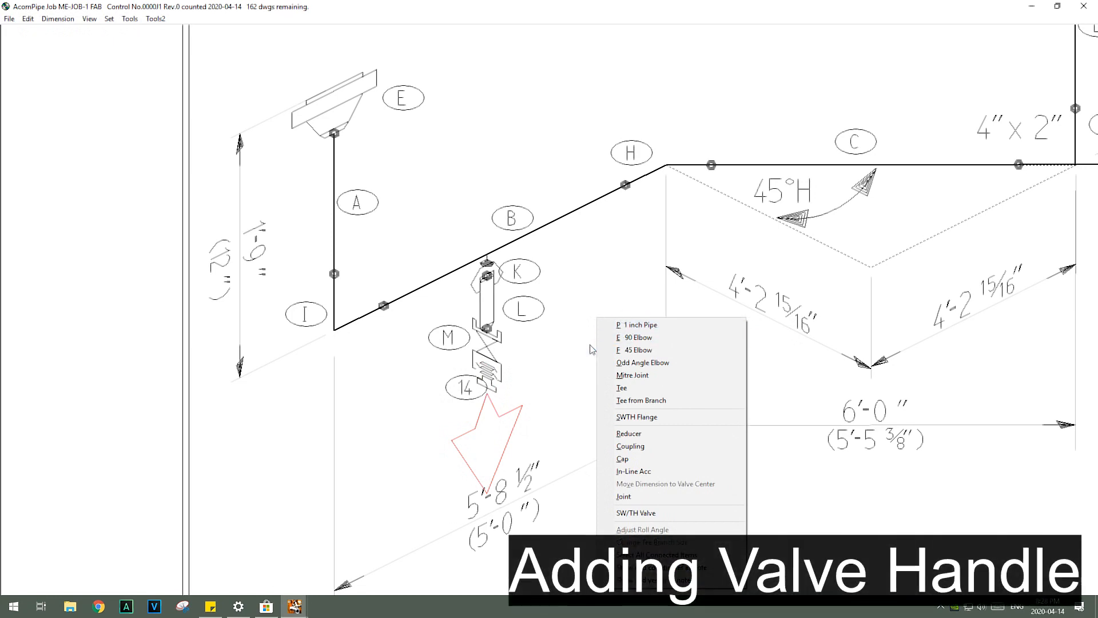
Insert the 2320 valve handle standard detail and move it onto the centre of the gate valve.
right_click(550, 367)
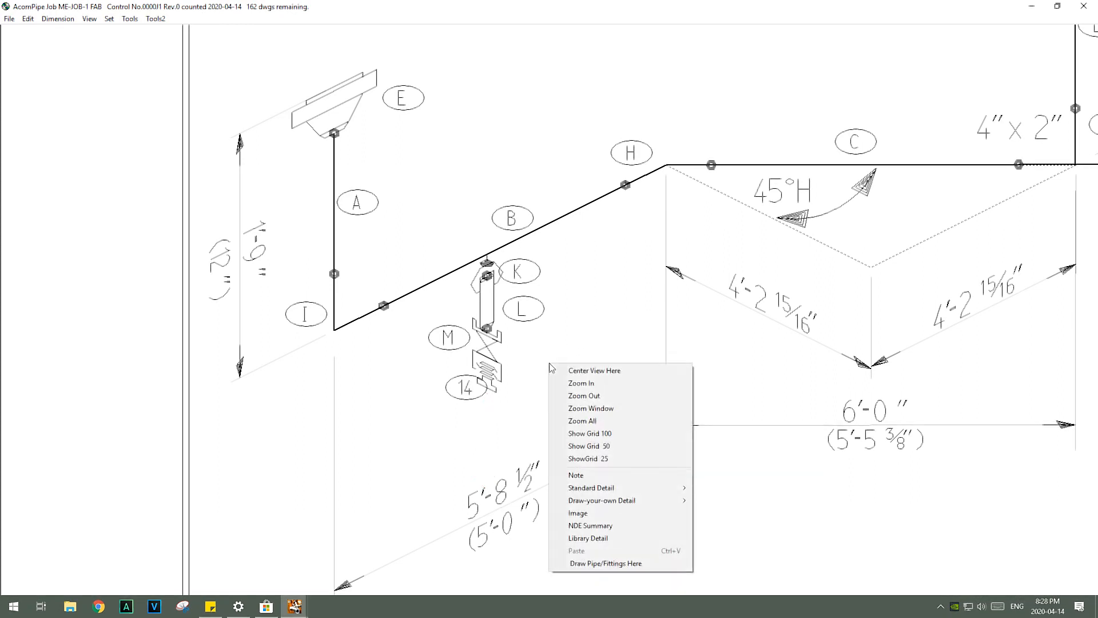
mouse_move(623, 488)
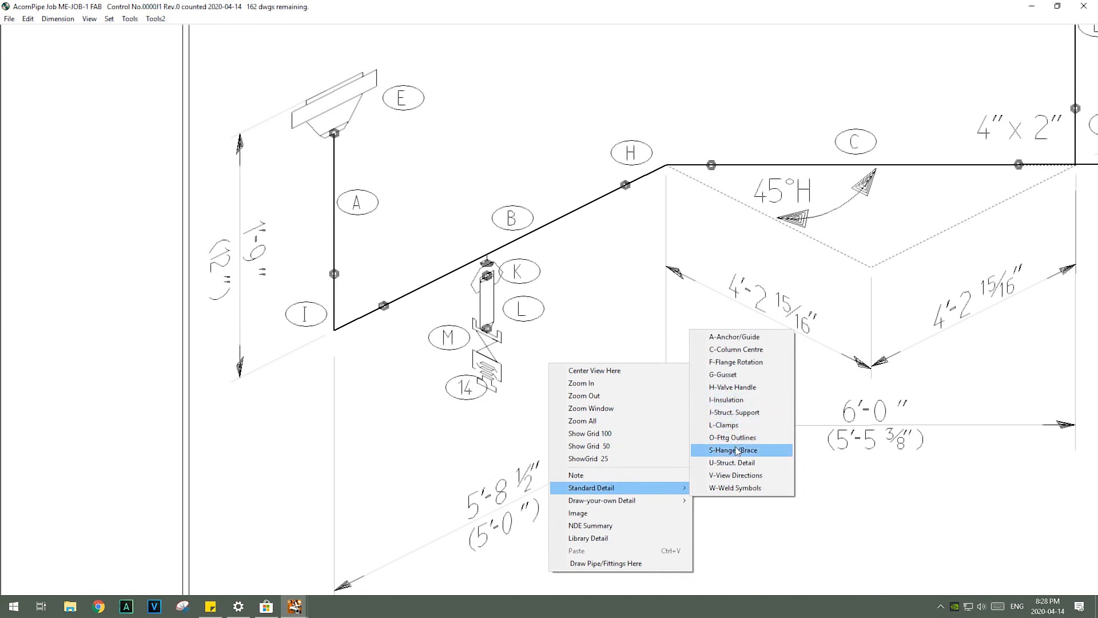
click(746, 390)
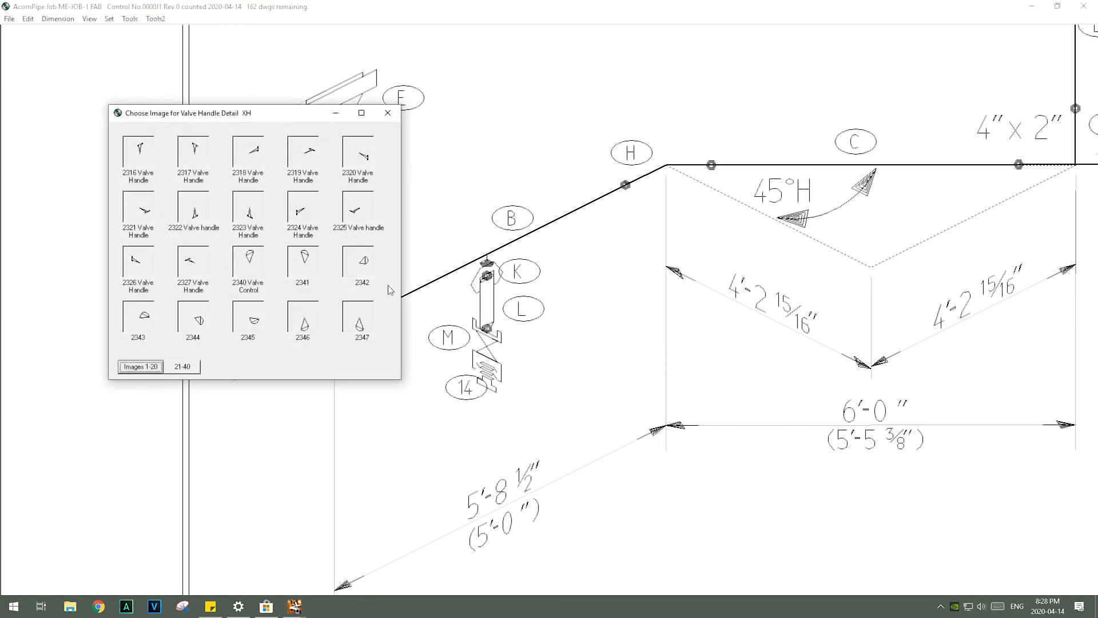
click(362, 155)
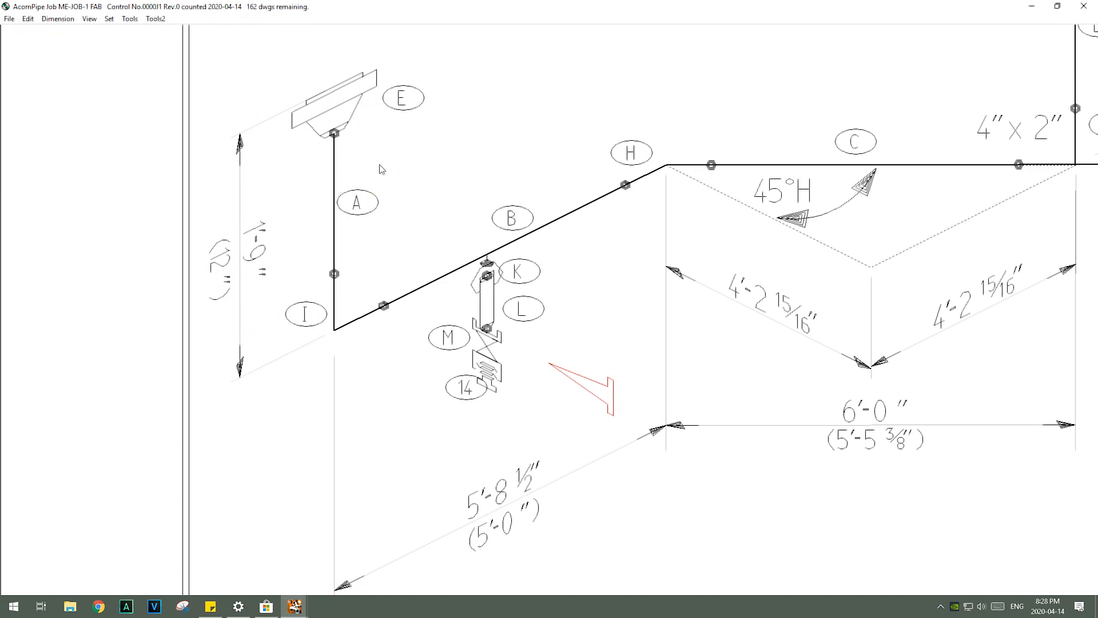
key(Down)
key(Down)
key(Left)
key(Left)
key(Left)
key(Left)
key(Left)
key(Left)
key(Left)
key(Left)
key(Left)
key(Left)
key(Left)
key(Left)
key(Left)
key(Left)
key(Left)
key(Left)
key(Left)
key(Left)
key(Left)
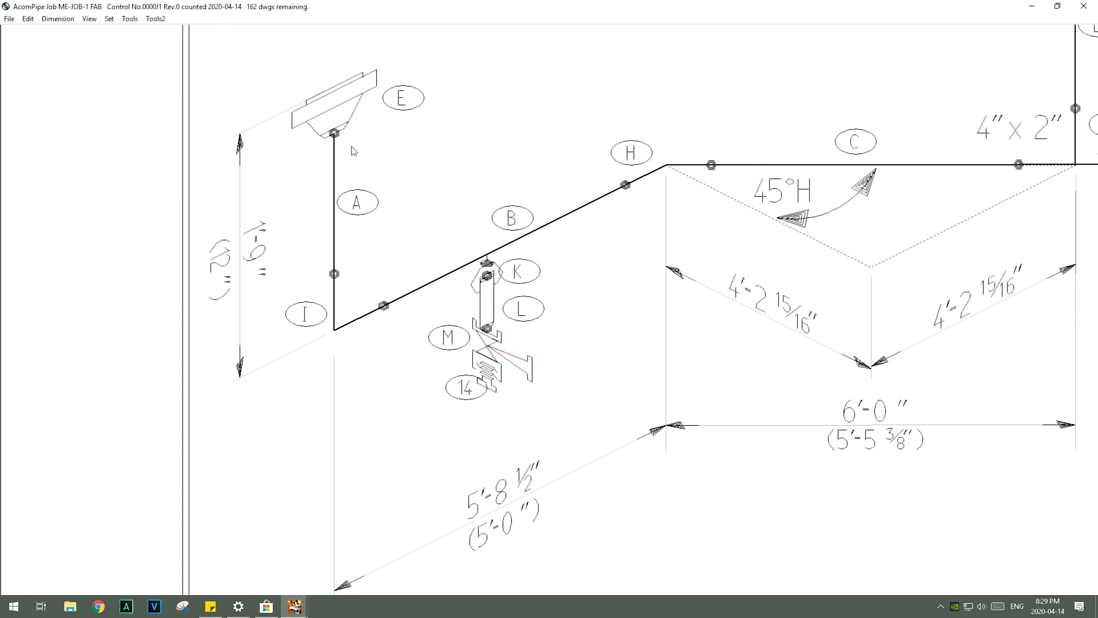
Resave the drawing with the plug and valve handle, and move item tag 14 clear of the plug.
click(10, 19)
click(40, 56)
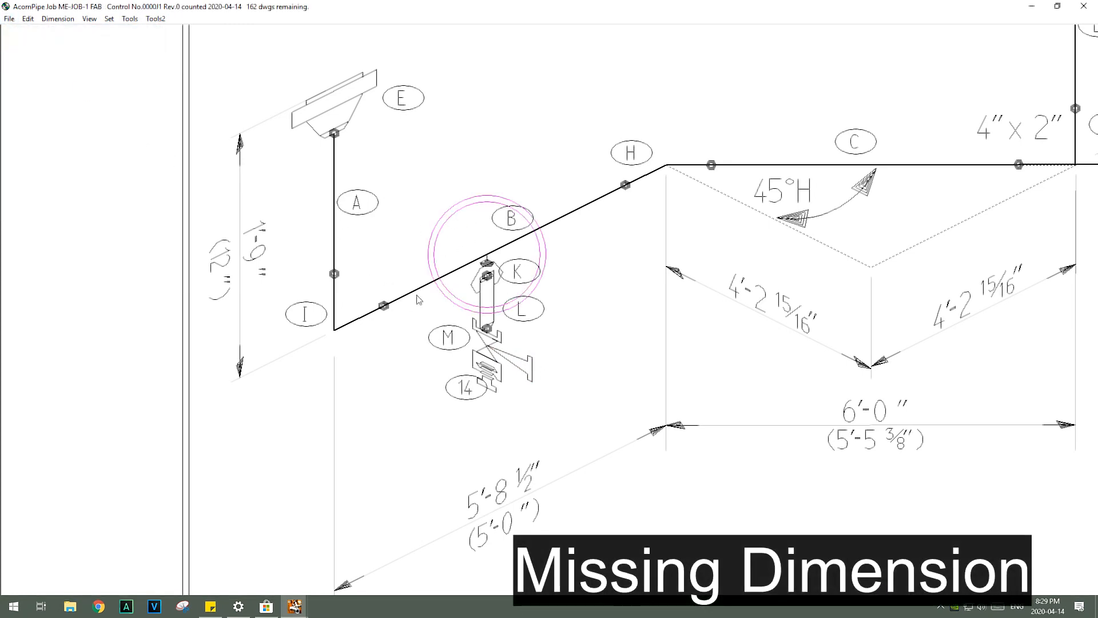
click(130, 19)
click(173, 78)
drag(463, 394, 446, 391)
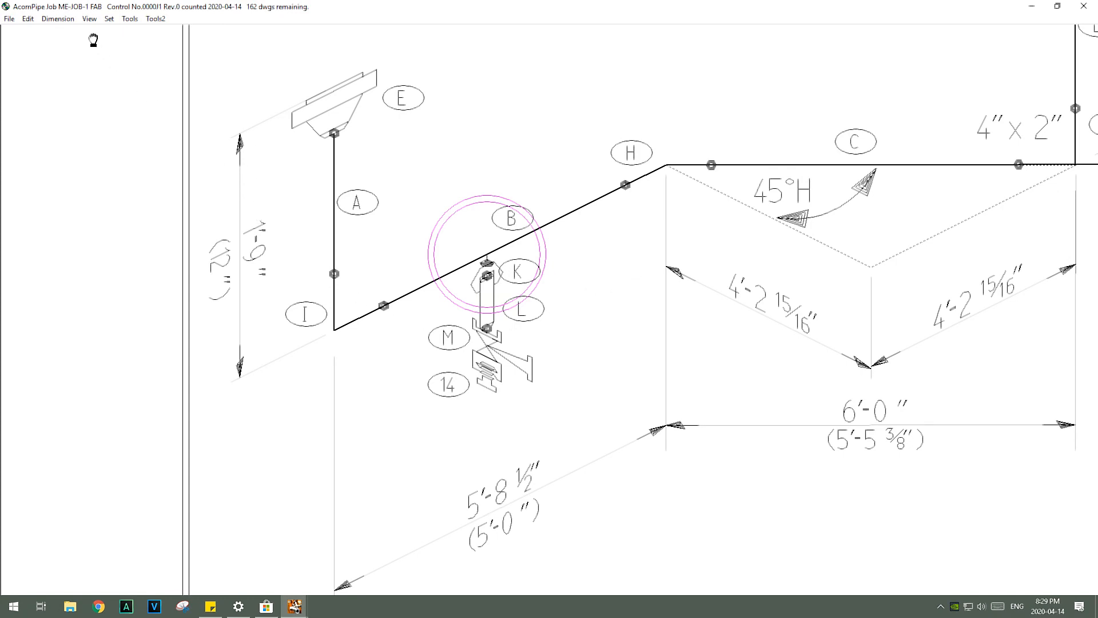
click(64, 20)
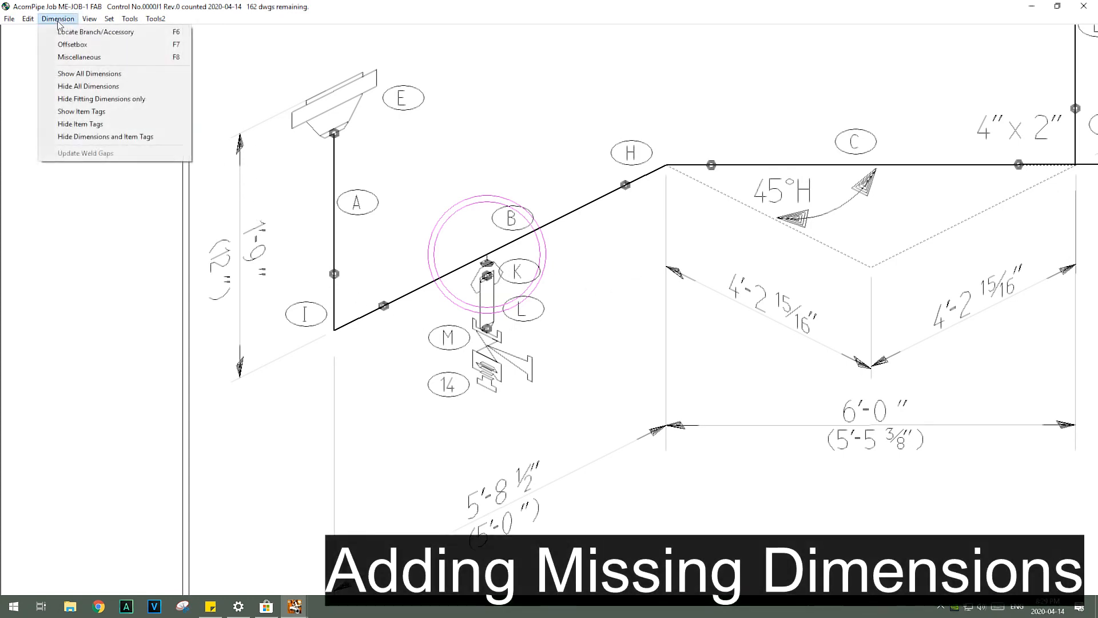
click(80, 57)
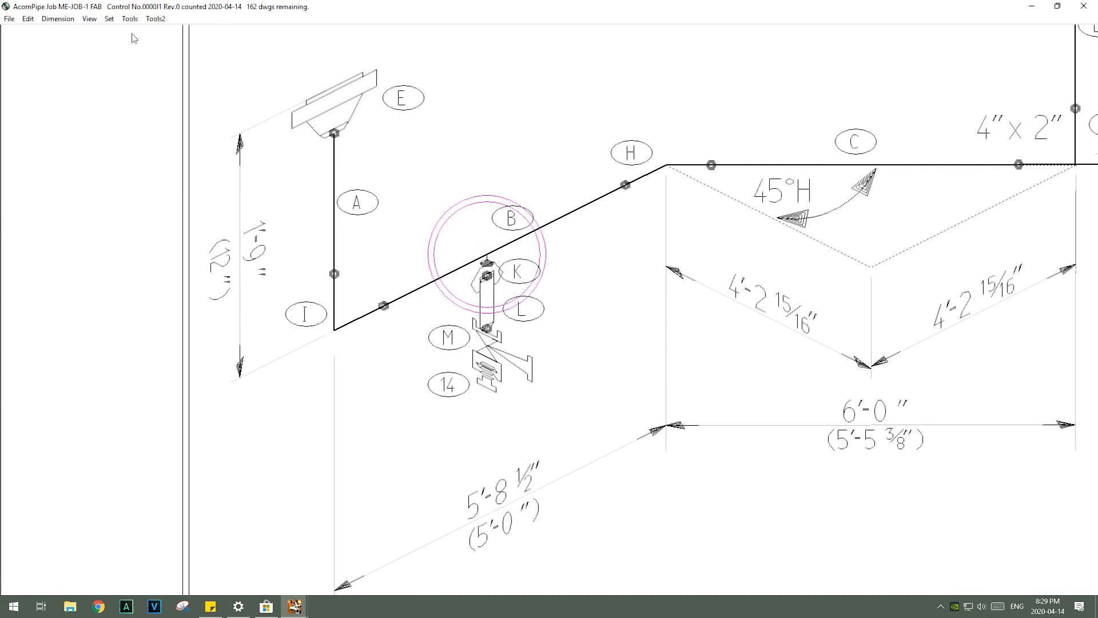
click(68, 19)
click(84, 57)
click(9, 19)
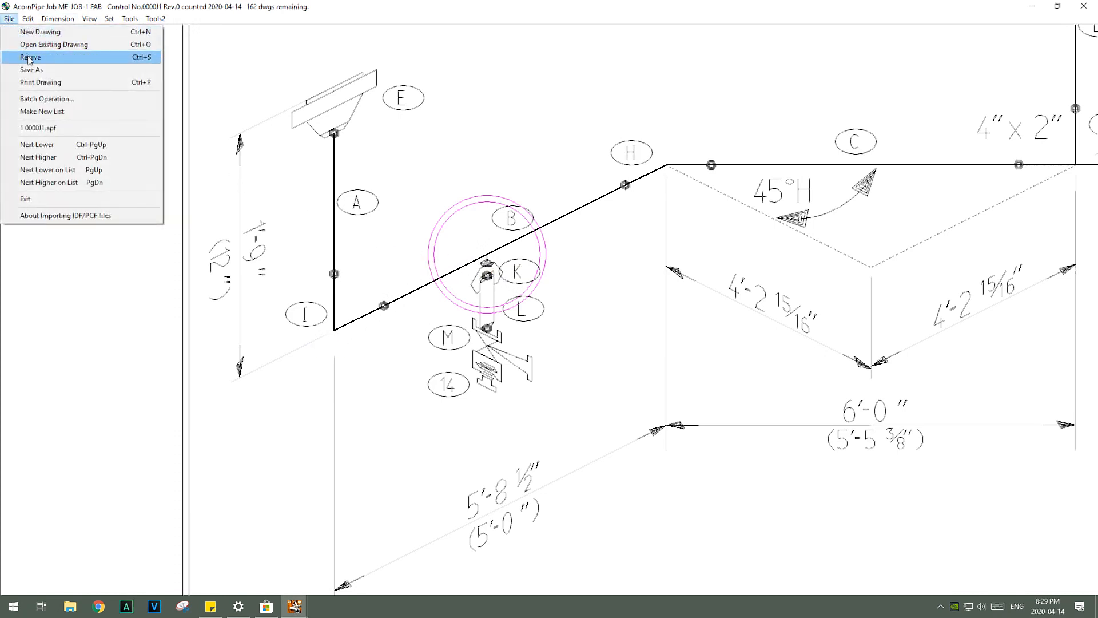
click(35, 57)
Add a 24 inch miscellaneous dimension from the corner at elbow I to the sockolet branch, and resave the drawing.
click(58, 19)
click(79, 57)
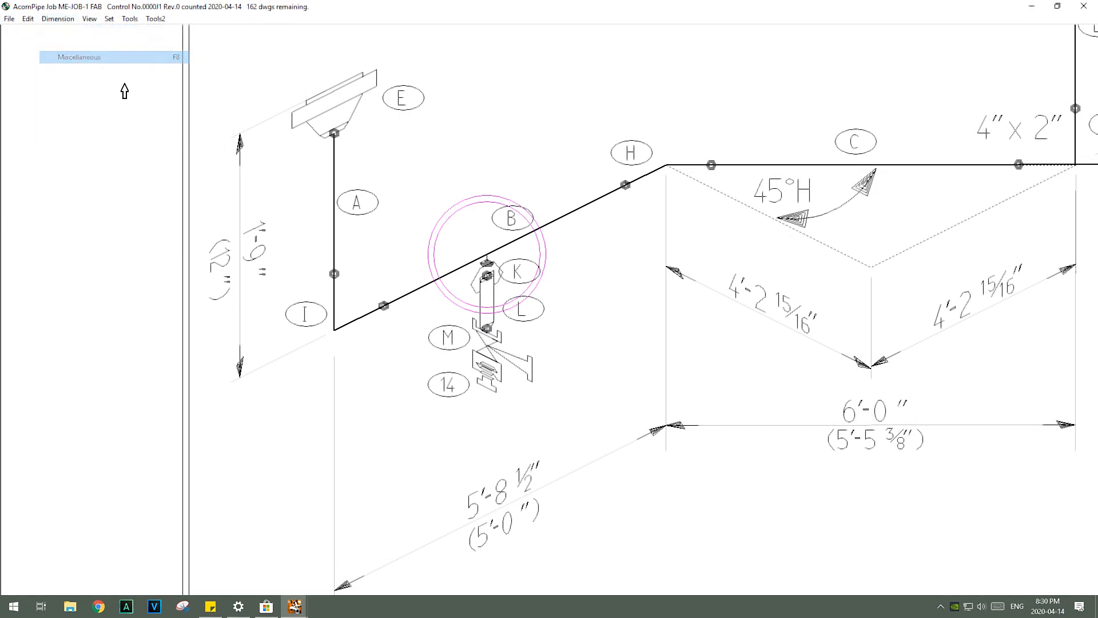
click(486, 258)
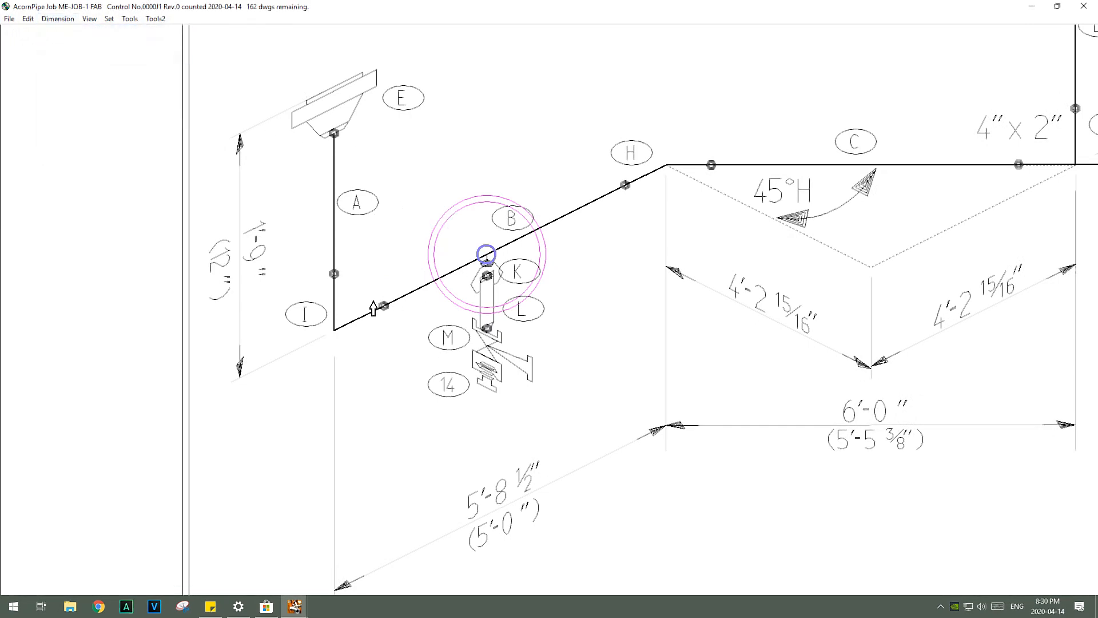
click(334, 330)
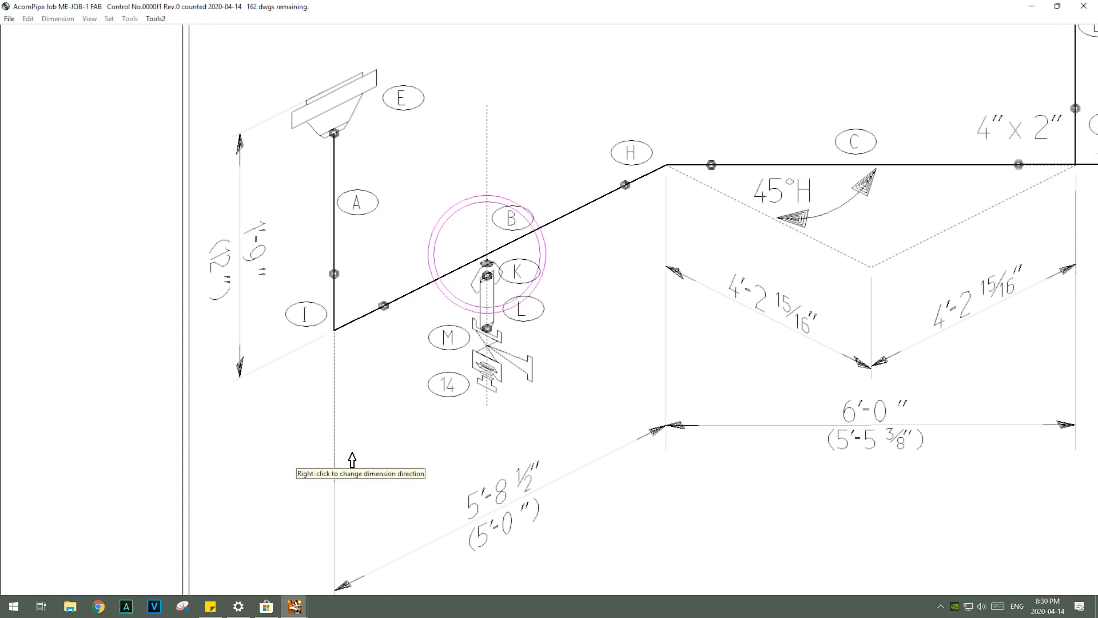
click(333, 517)
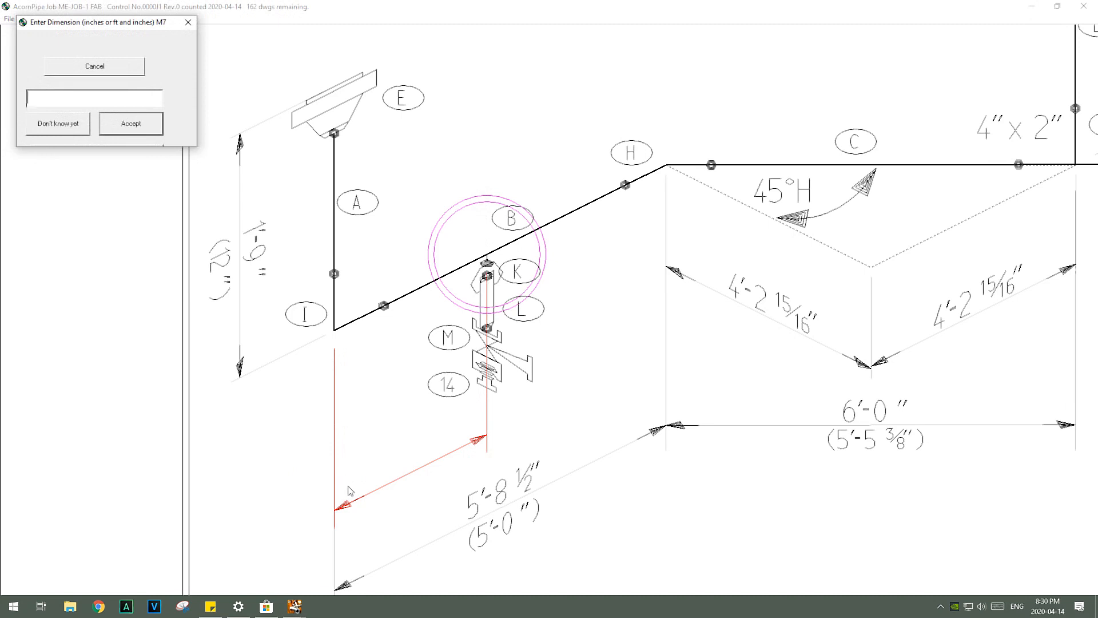
text(24)
click(150, 128)
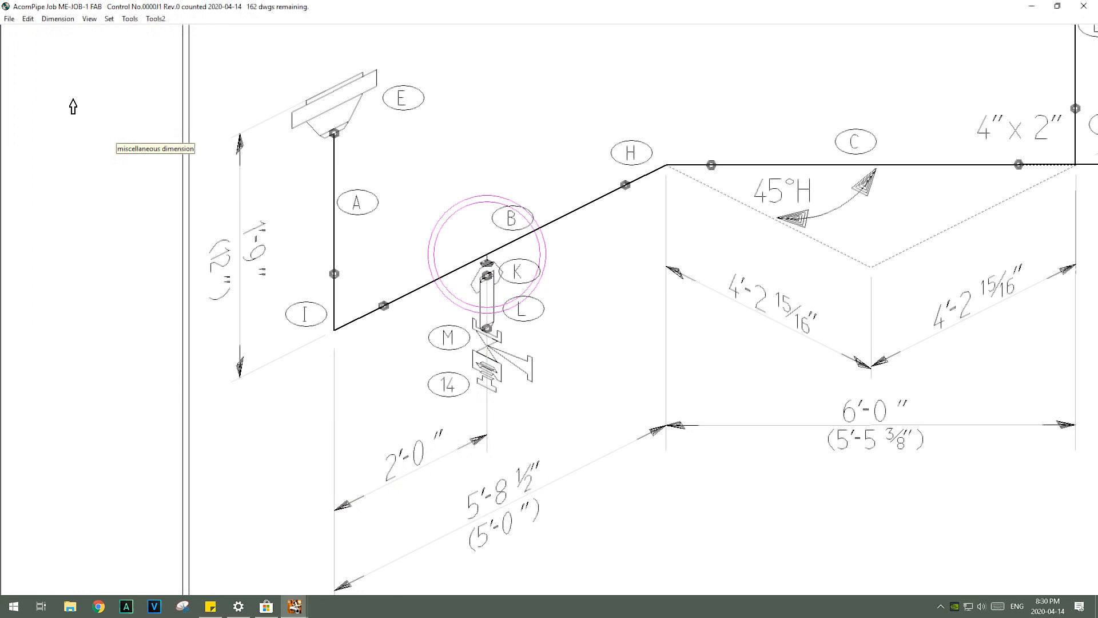
click(9, 19)
click(29, 54)
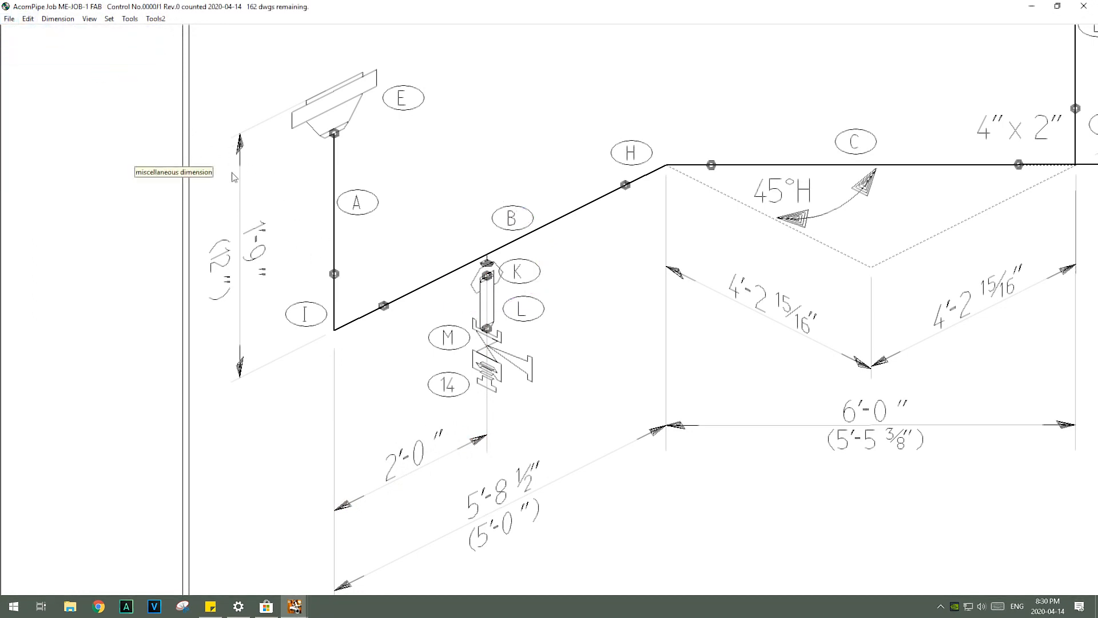
Add a 2 inch STD WOL butt-weld branch on pipe C between the 45 elbow and the tee.
click(130, 19)
click(110, 40)
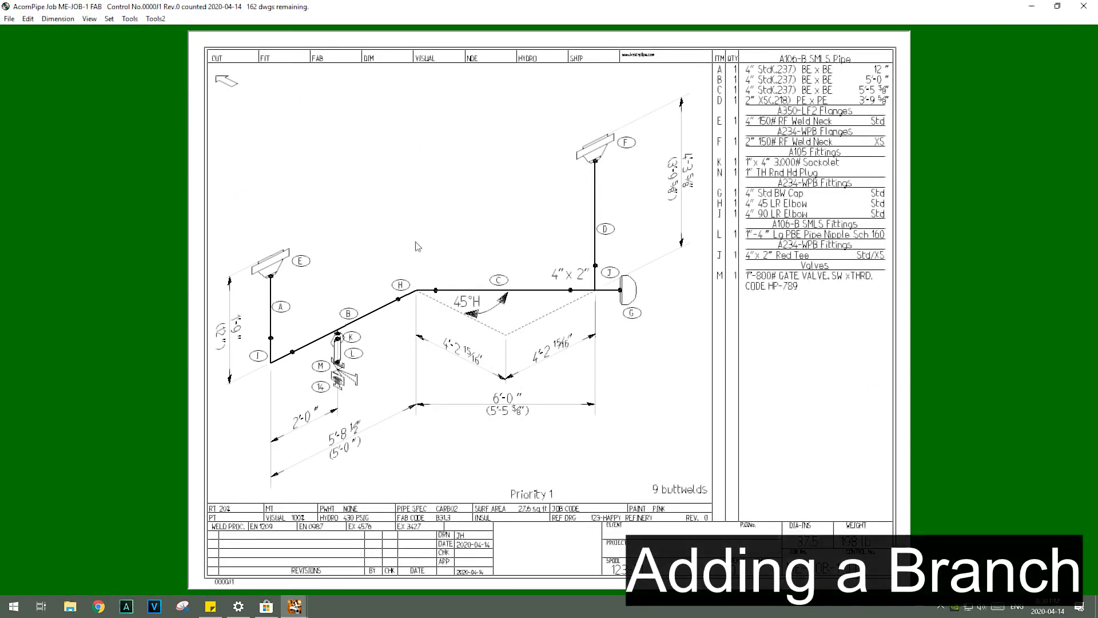
right_click(526, 290)
mouse_move(575, 310)
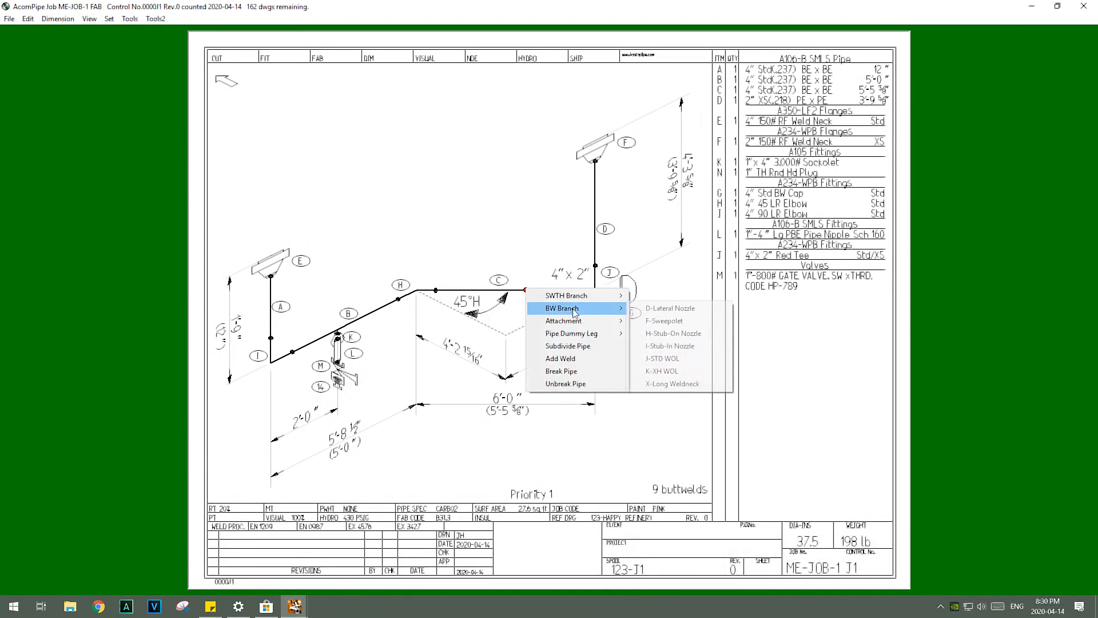
click(666, 359)
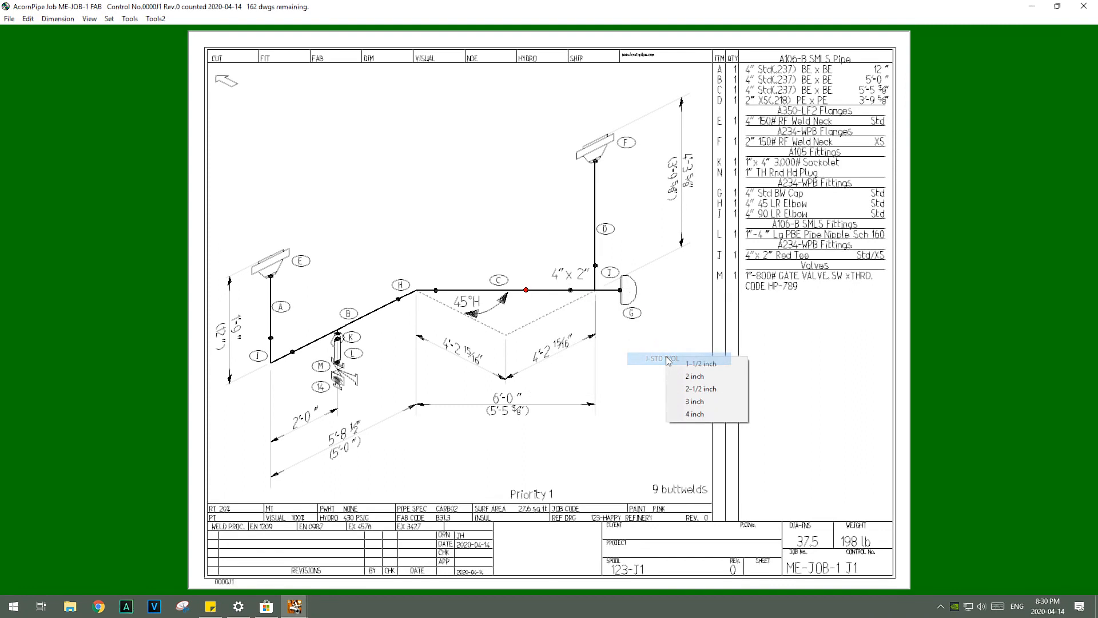
click(703, 376)
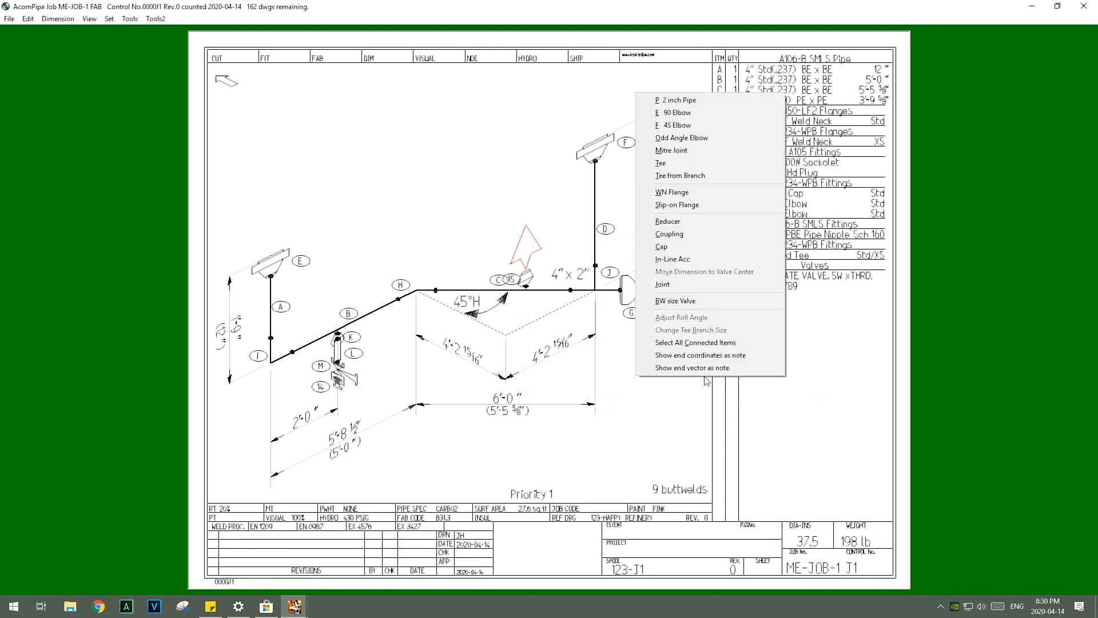
Add a weld neck flange on top of the new 2 inch branch and place its height dimension beside it.
click(671, 192)
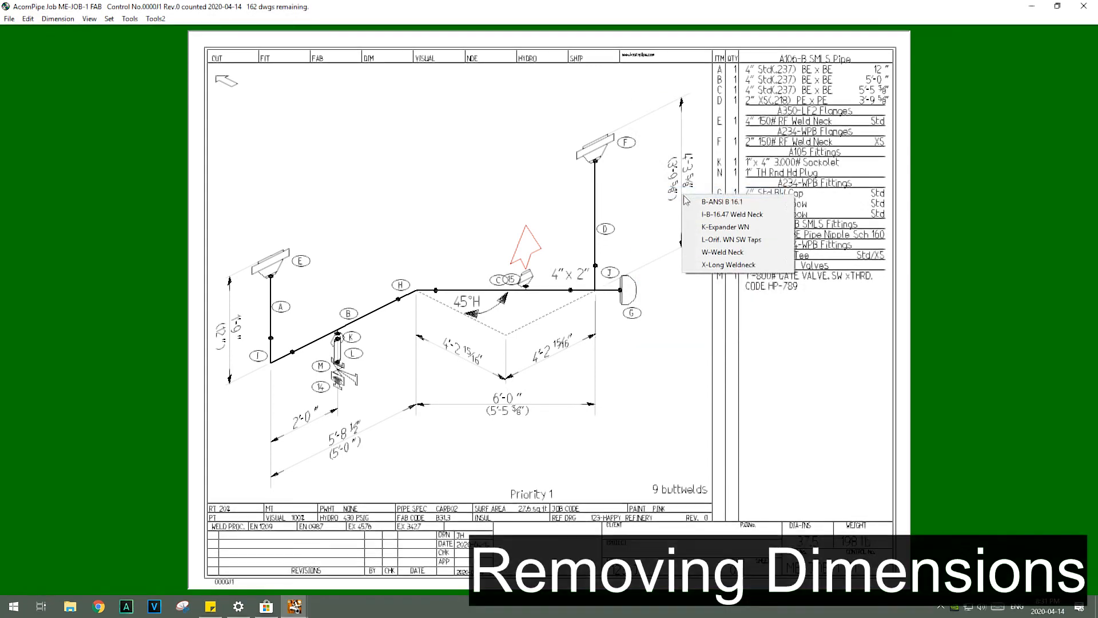
click(733, 253)
click(733, 254)
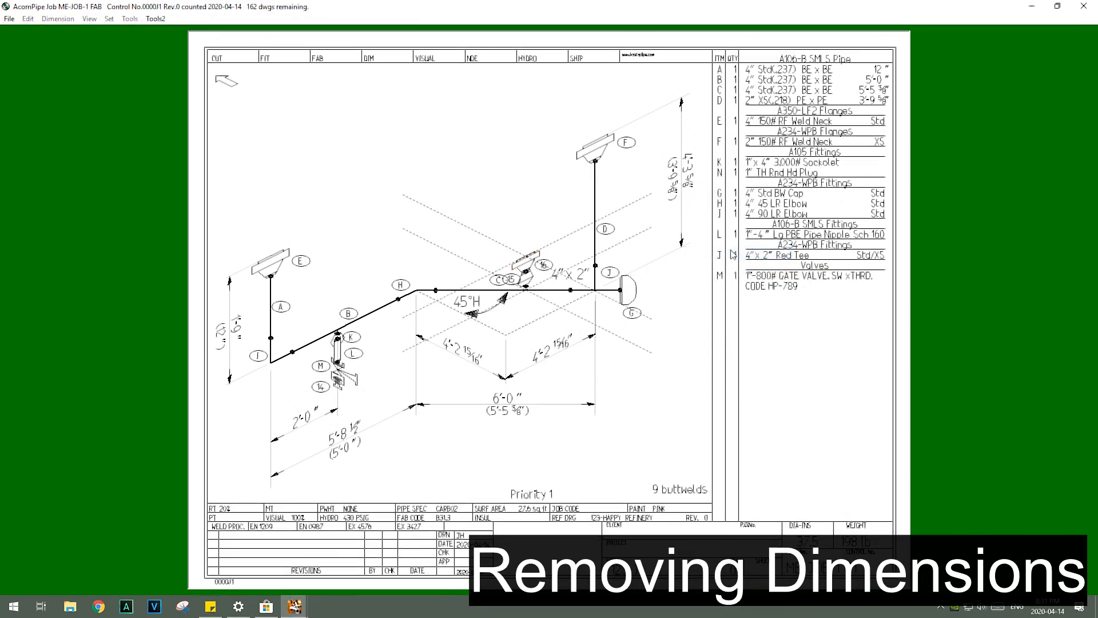
click(553, 239)
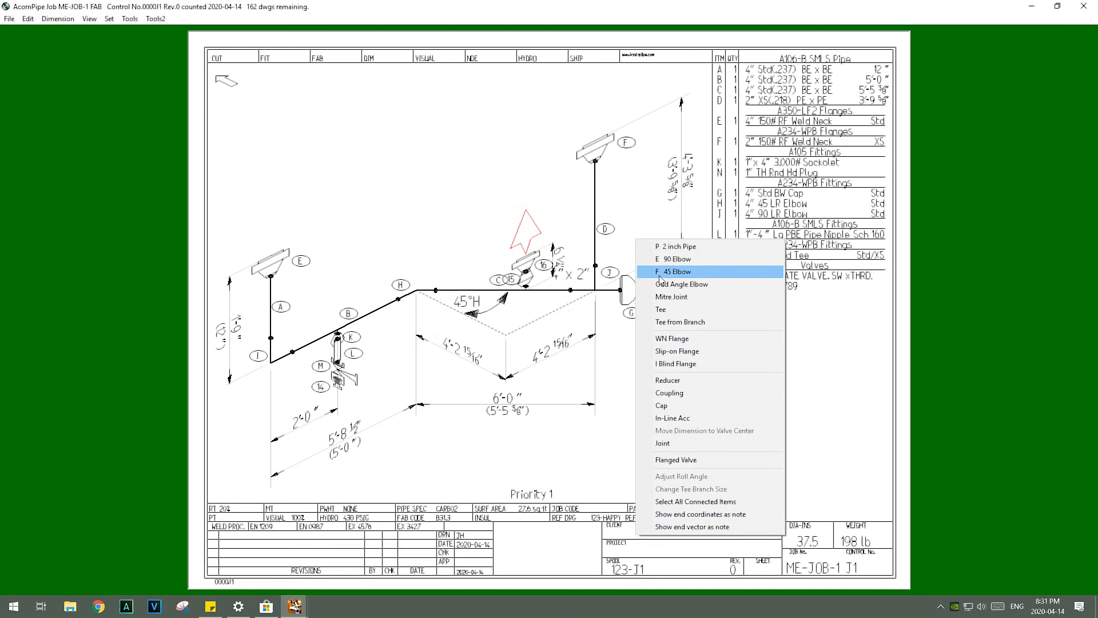
Remove the height dimension beside the flange on the weldolet branch and resave the drawing.
click(620, 267)
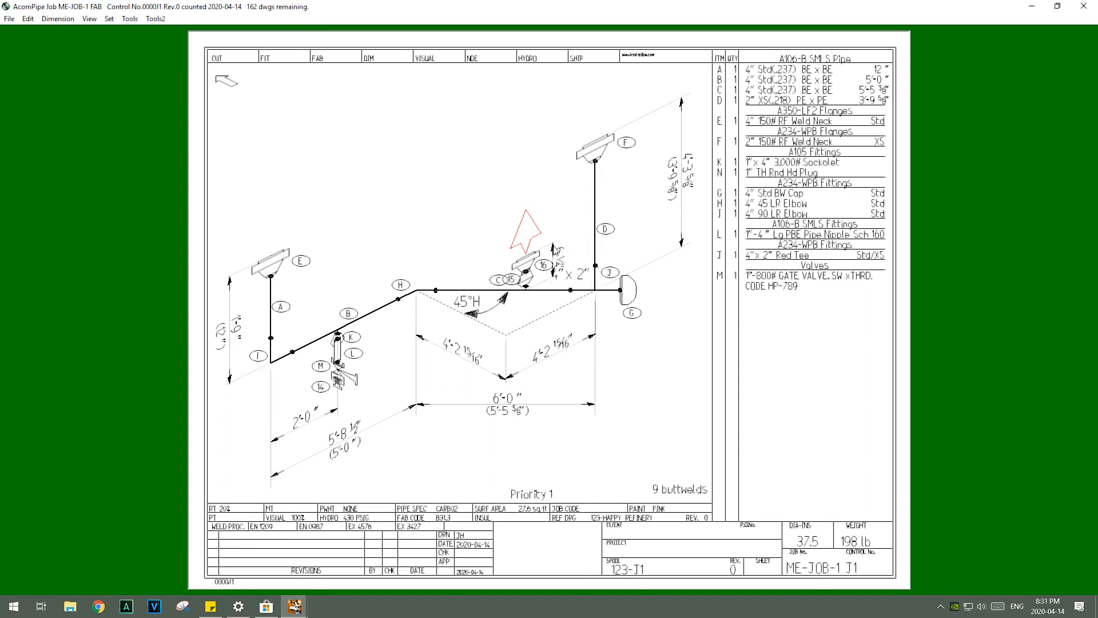
click(553, 246)
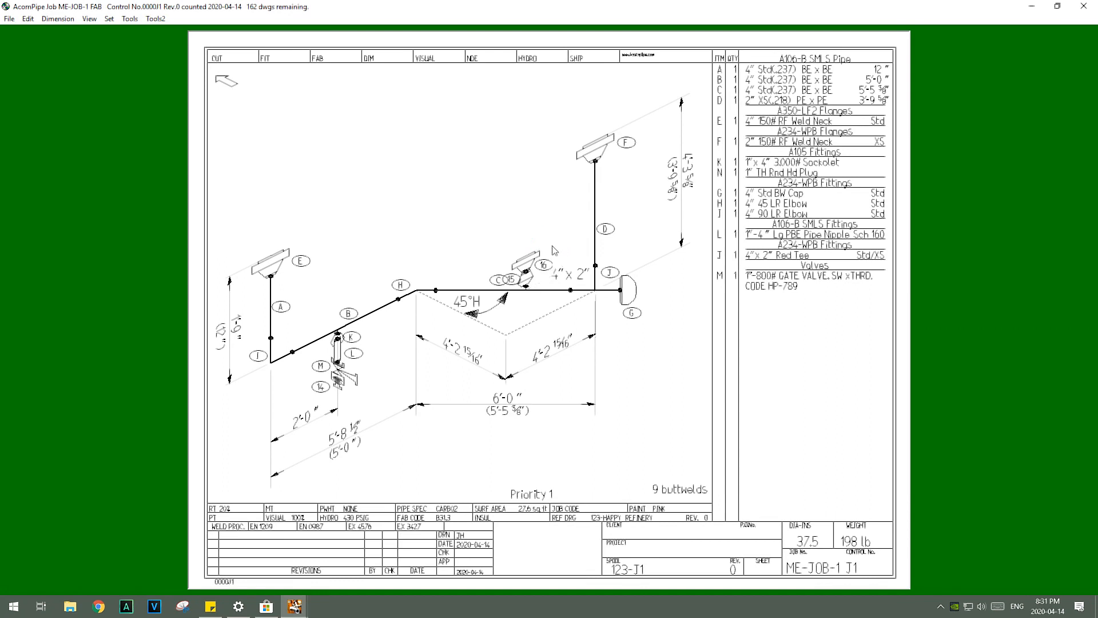
click(10, 20)
click(23, 58)
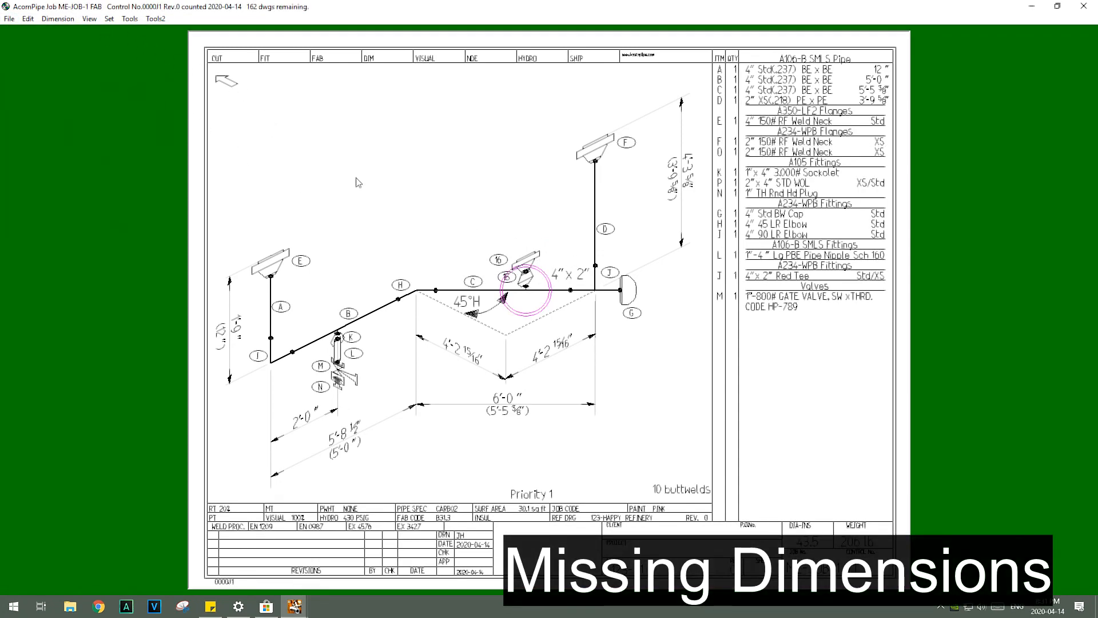
Add a 2'-3" miscellaneous dimension from the reducing tee's centre to the weldolet branch, above pipe C, and resave the drawing.
click(57, 19)
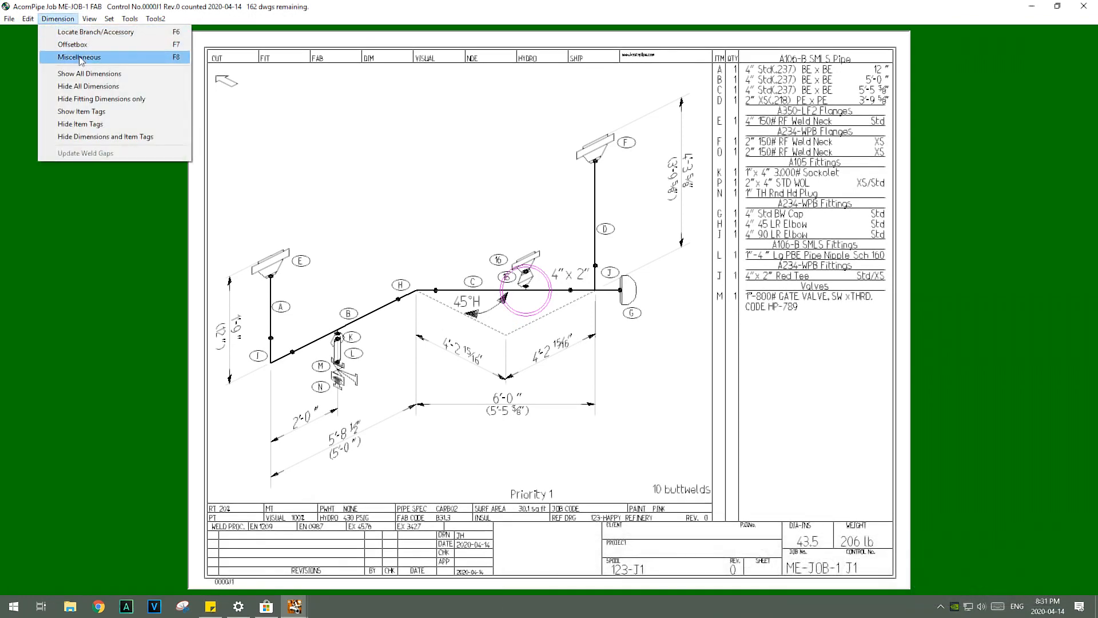
click(83, 58)
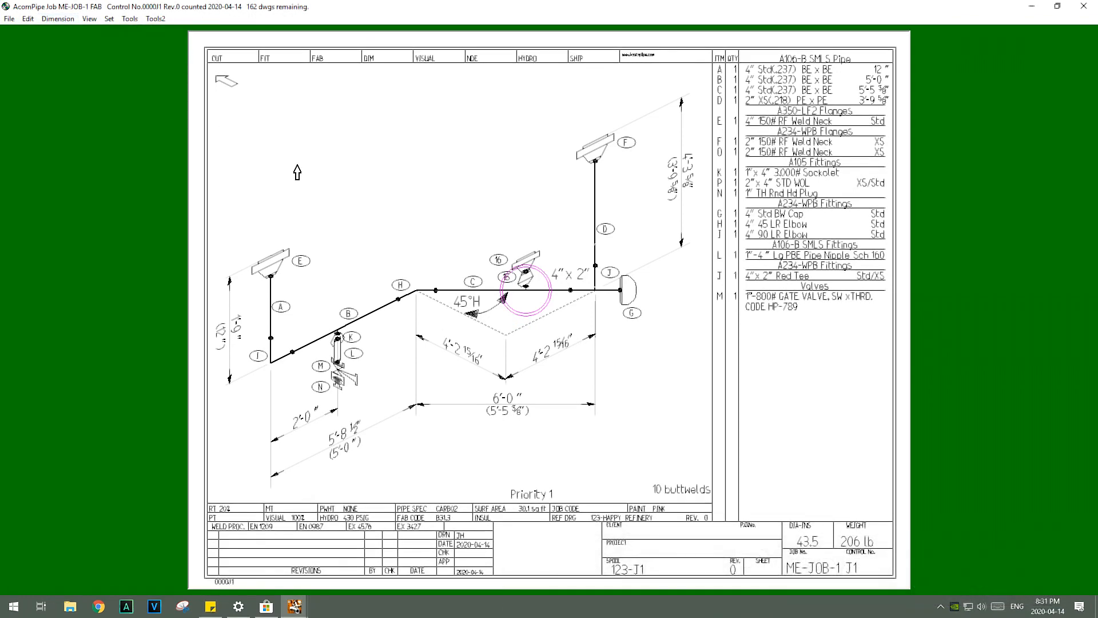
click(594, 289)
click(525, 288)
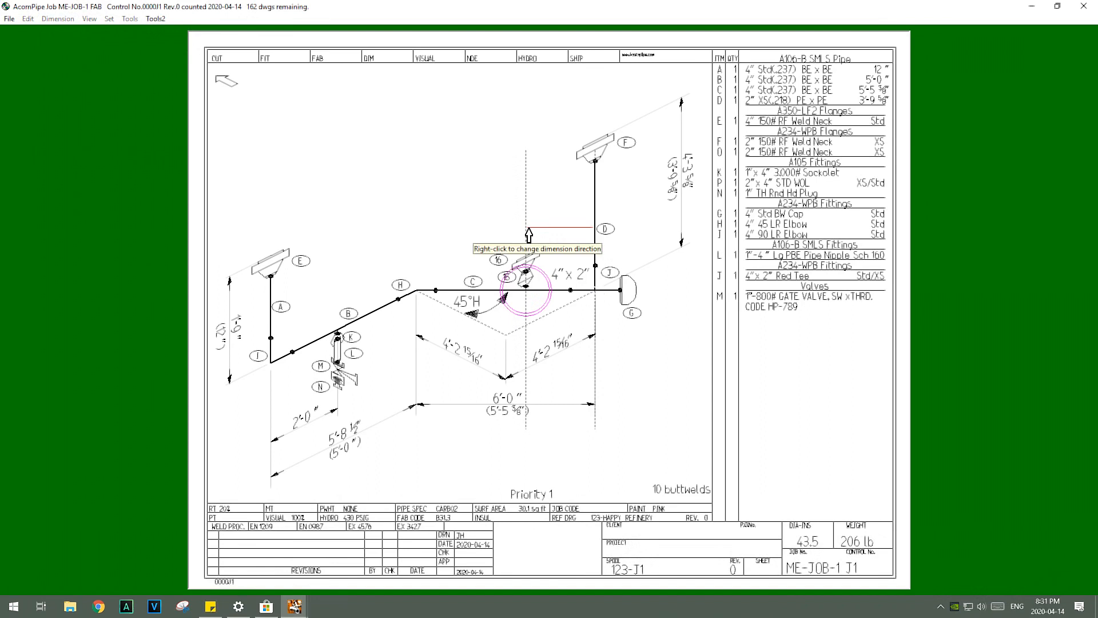
click(529, 228)
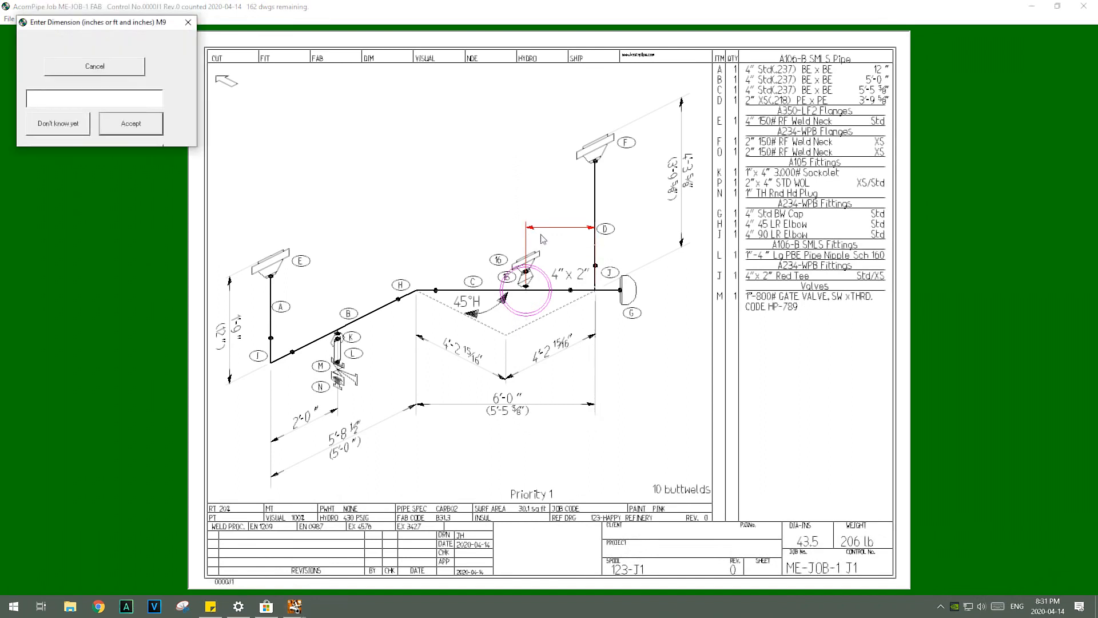
text(2'-)
text(3)
key(Return)
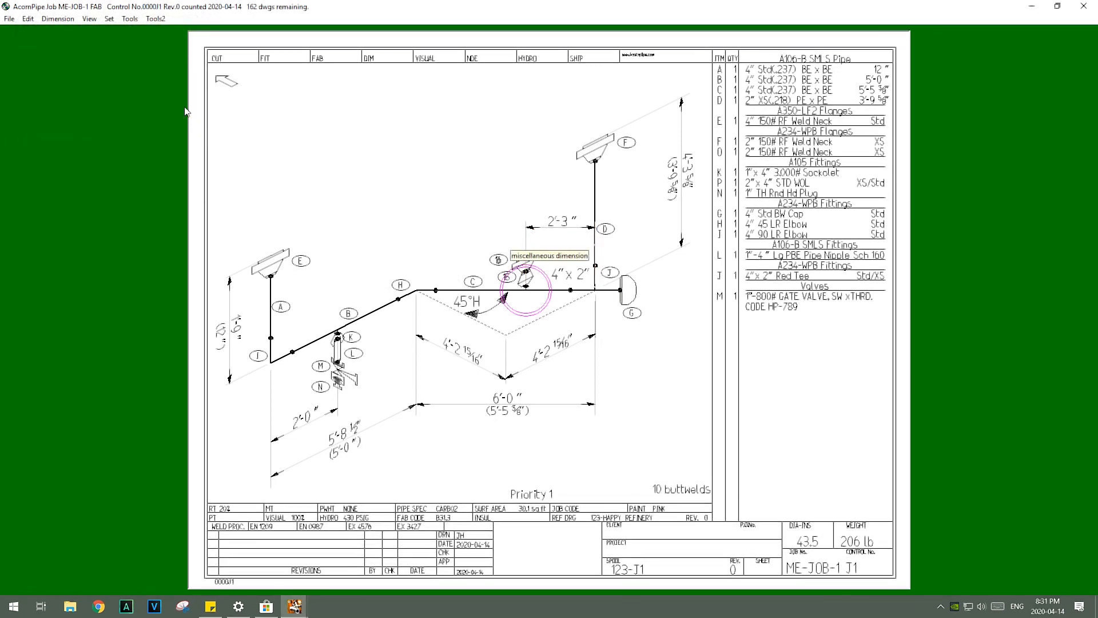
click(9, 18)
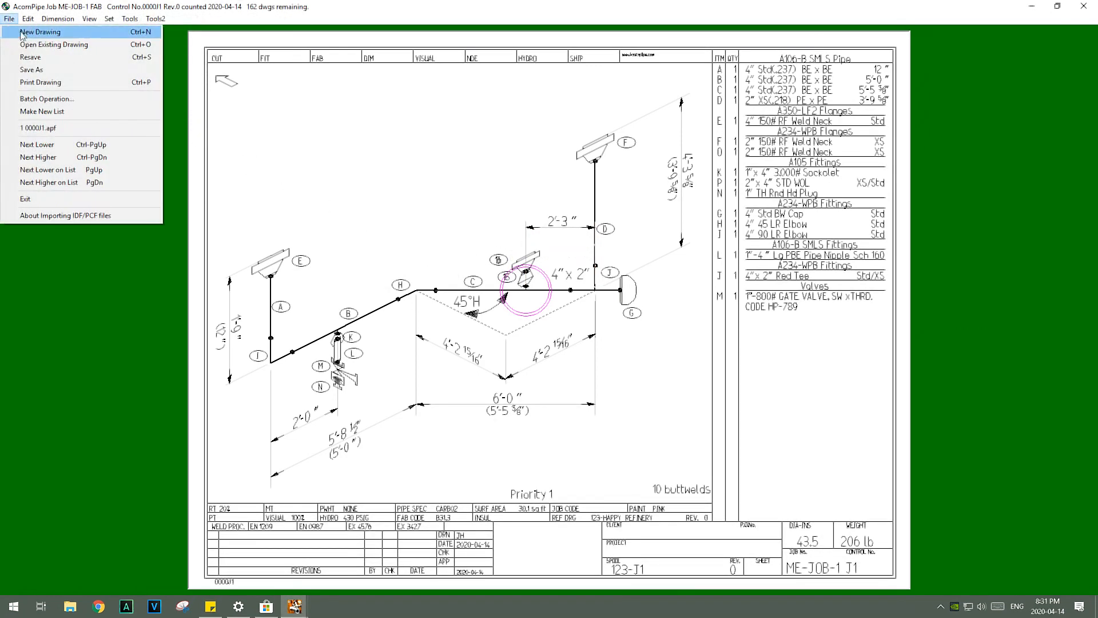
click(26, 61)
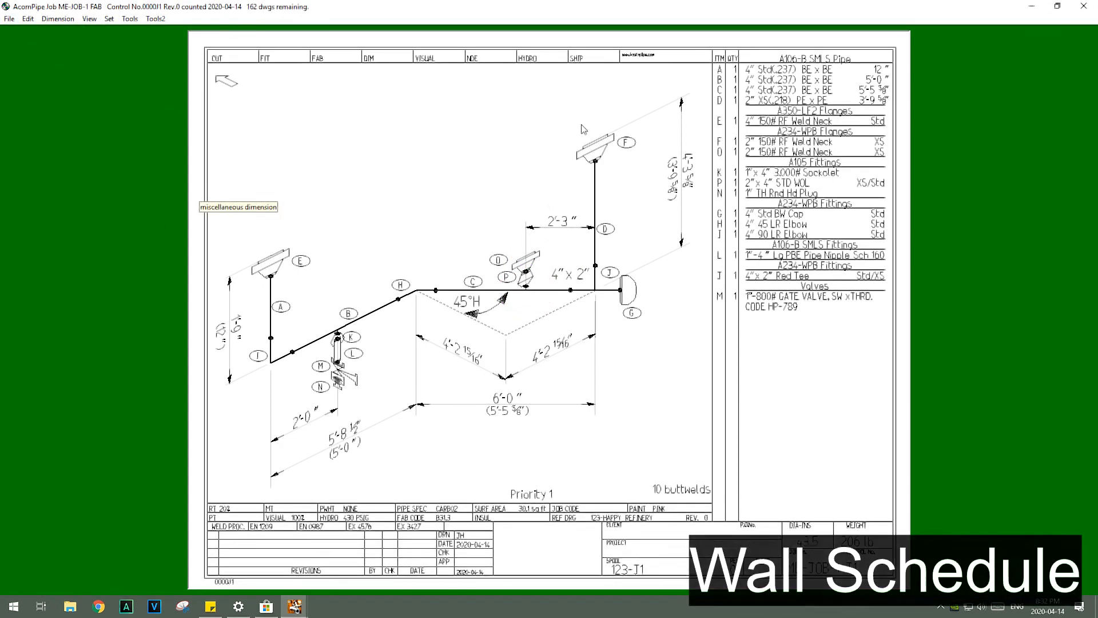
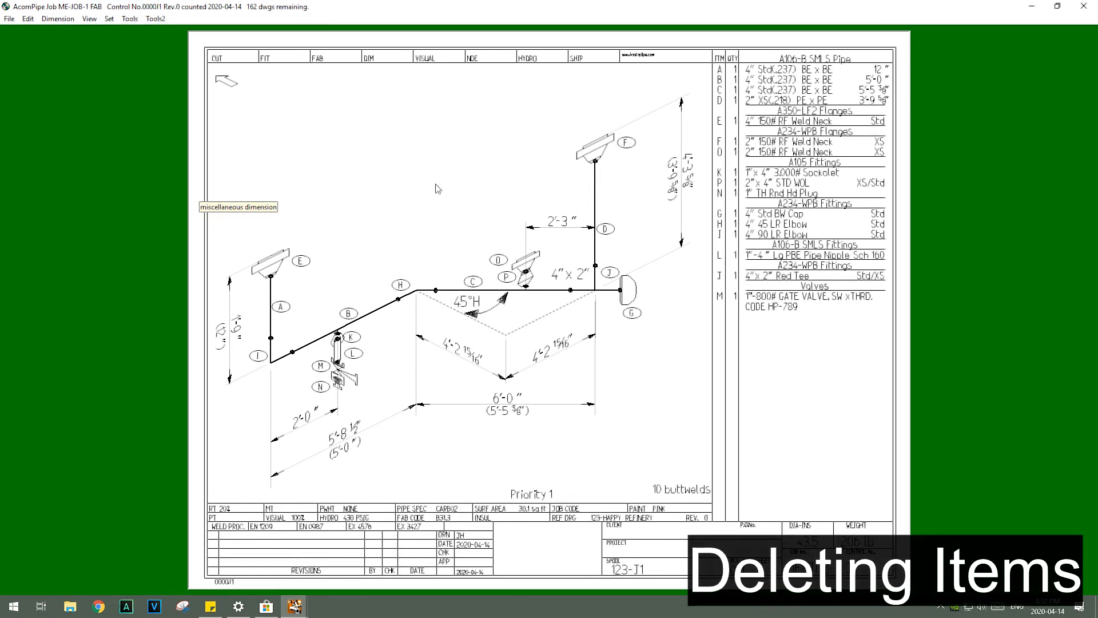
Delete the 4 inch weld neck flange E from the upper end of pipe A.
key(Delete)
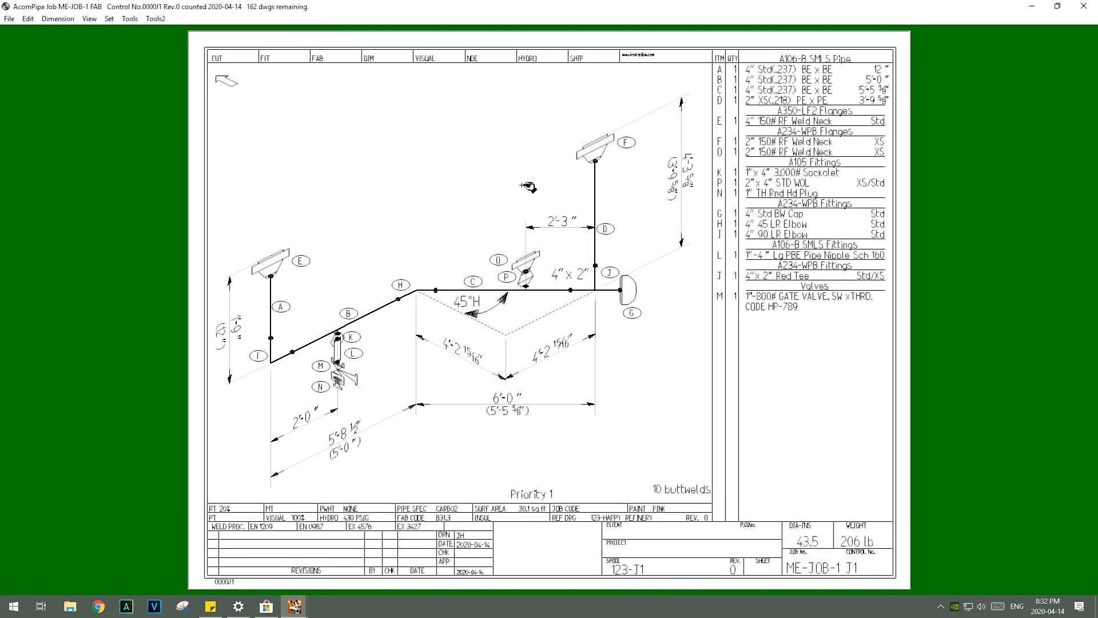
click(308, 263)
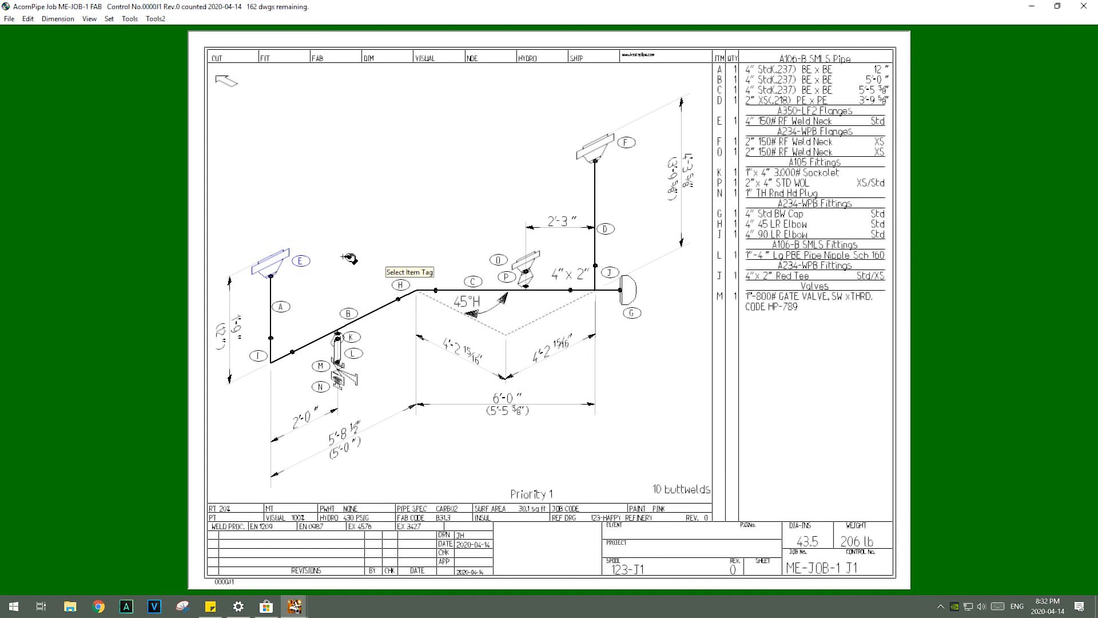
key(Delete)
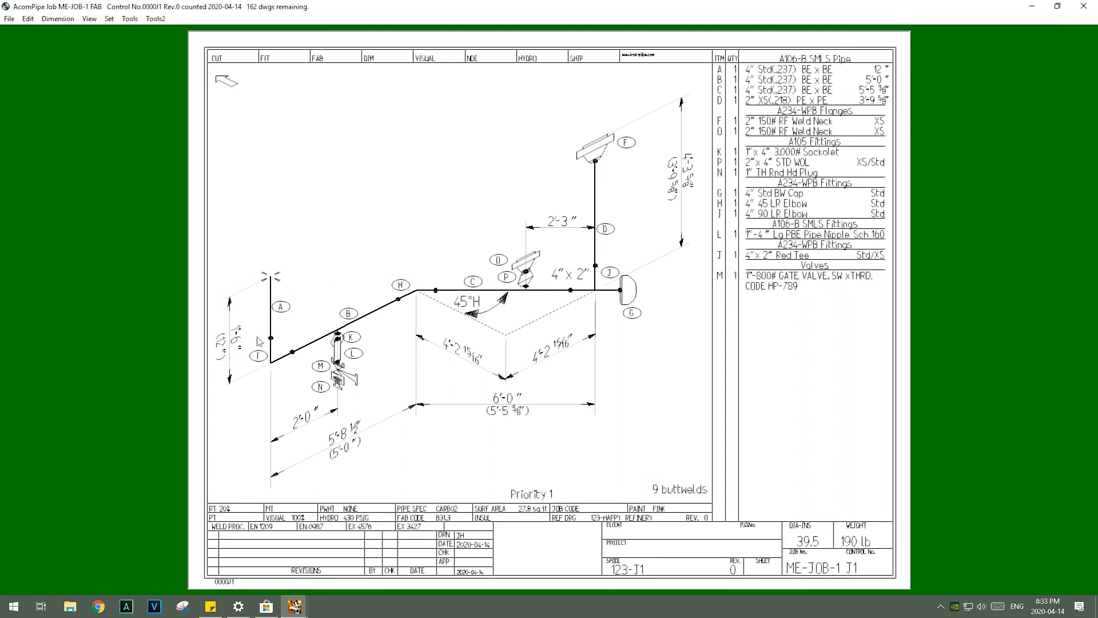
Add a 4 inch by 2 inch concentric reducer on the open upper end of pipe A.
right_click(271, 280)
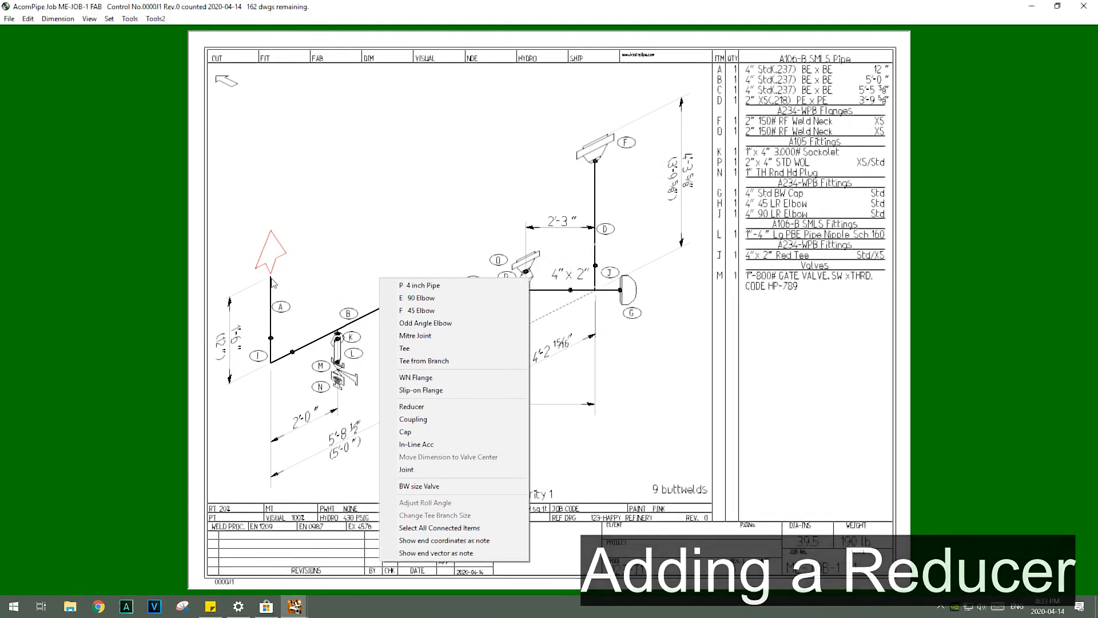
click(425, 408)
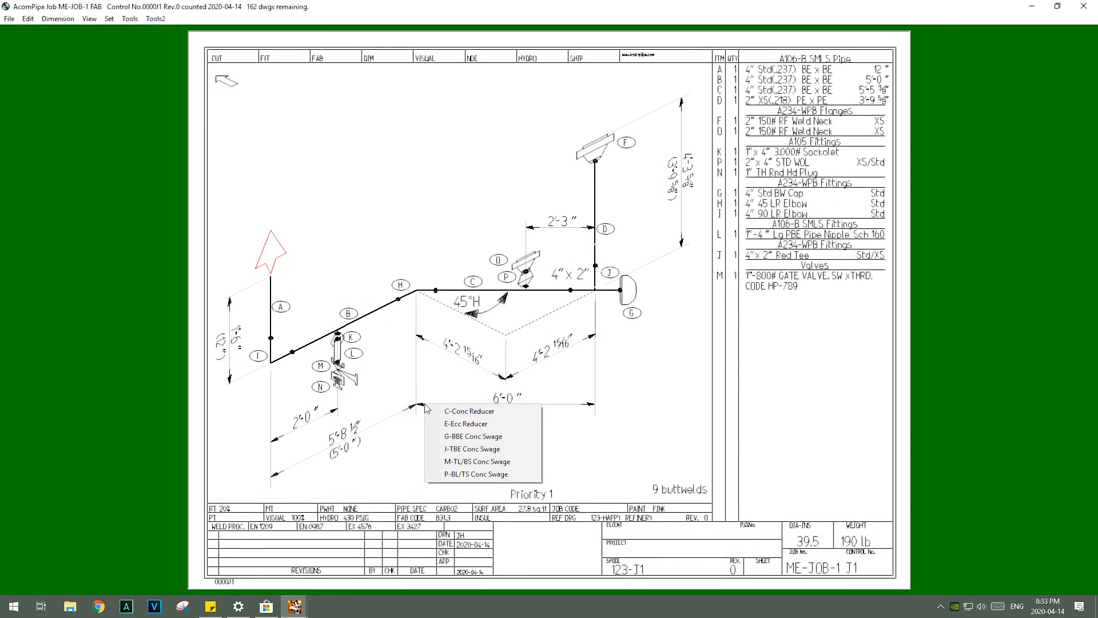
click(474, 412)
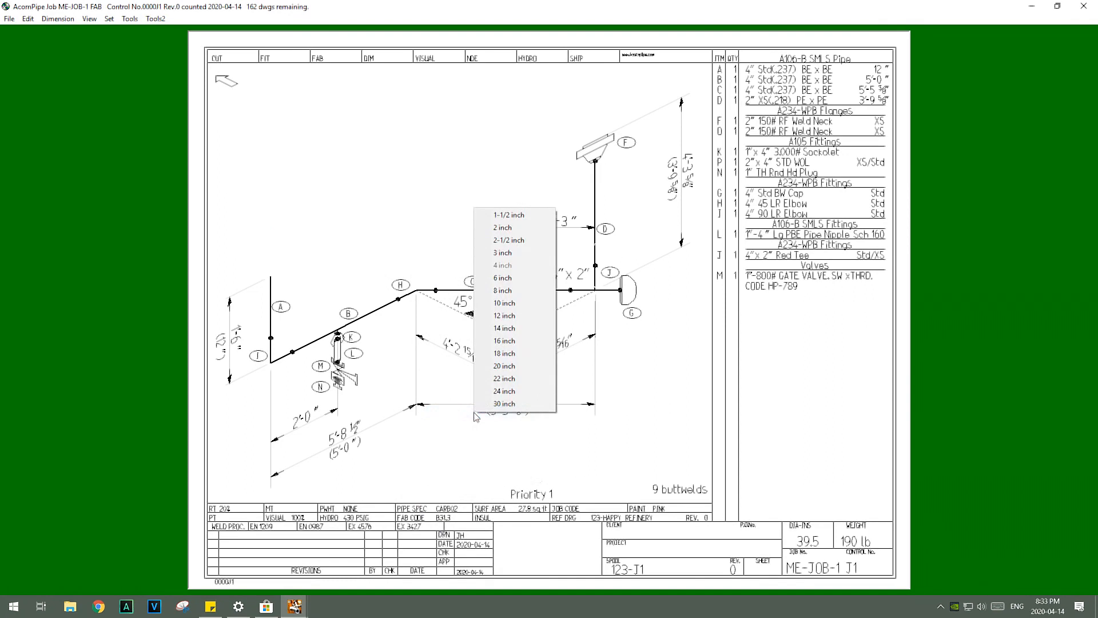
click(512, 231)
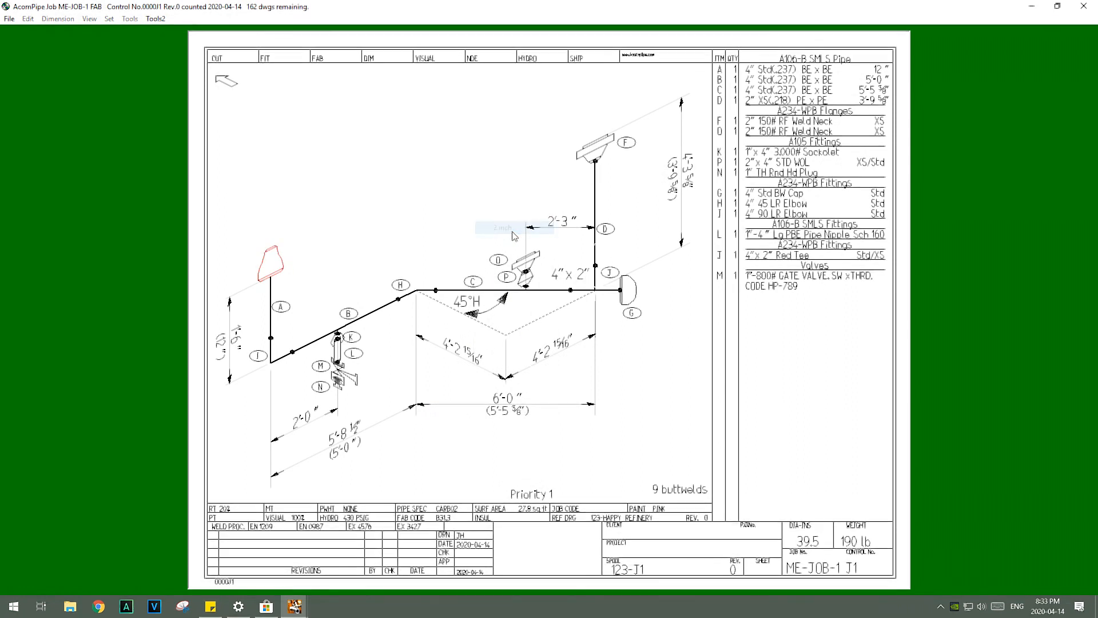
click(424, 301)
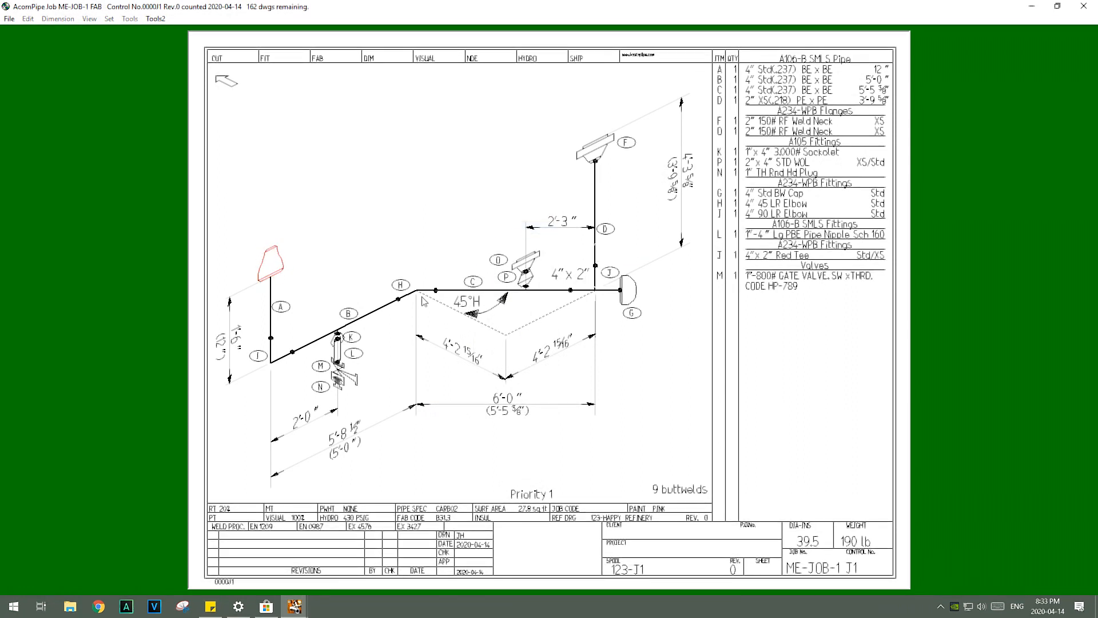
right_click(423, 302)
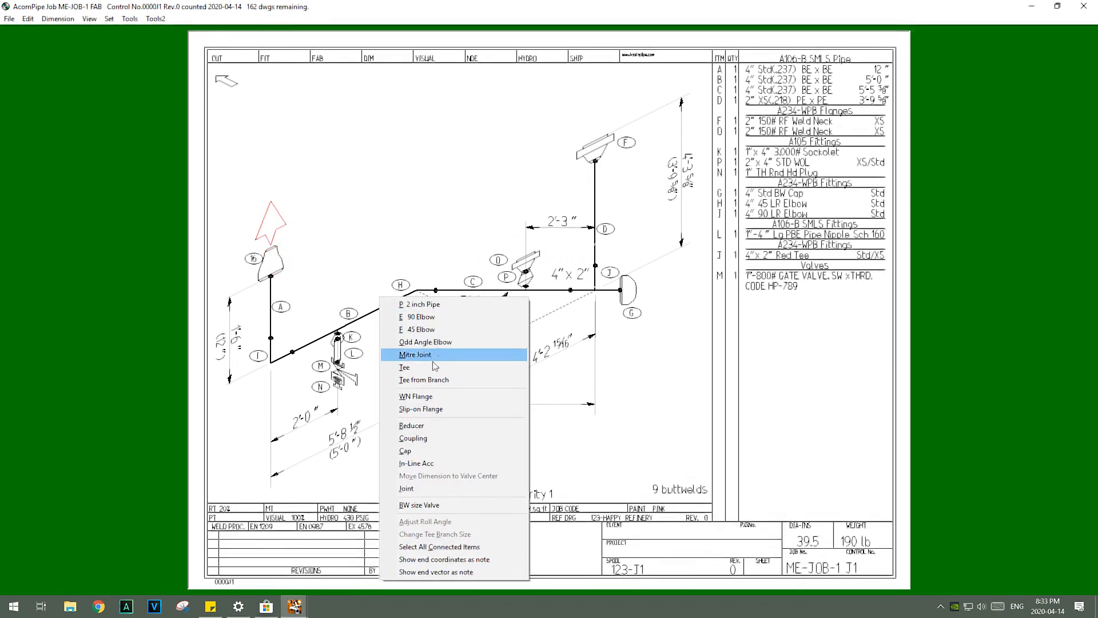
Add a 2 inch weld neck flange on top of the concentric reducer.
click(433, 398)
click(490, 456)
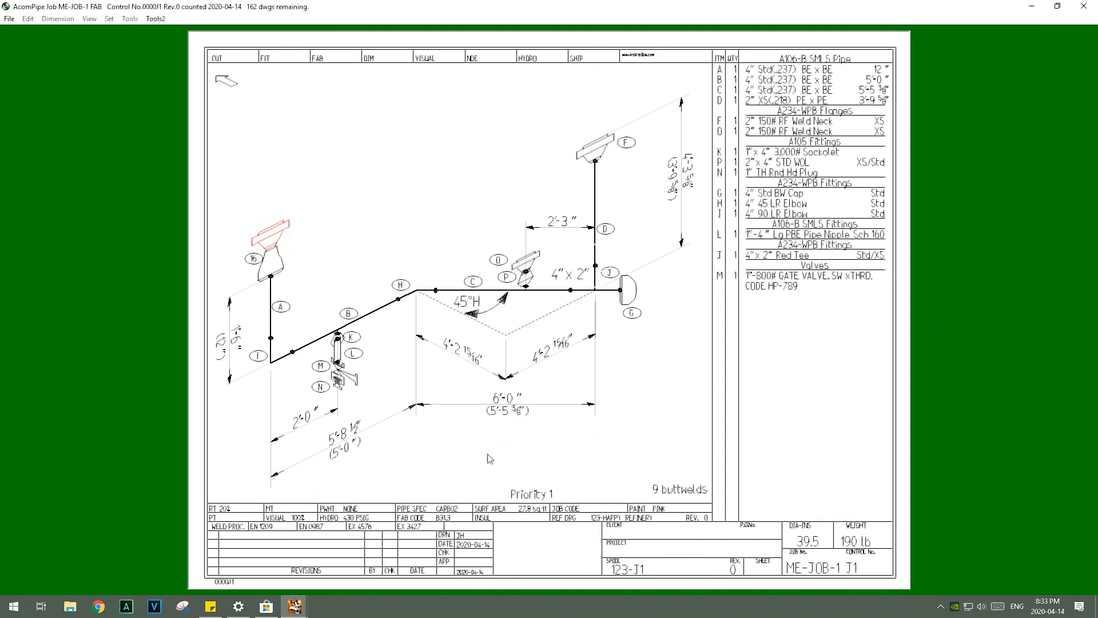
right_click(323, 258)
click(324, 257)
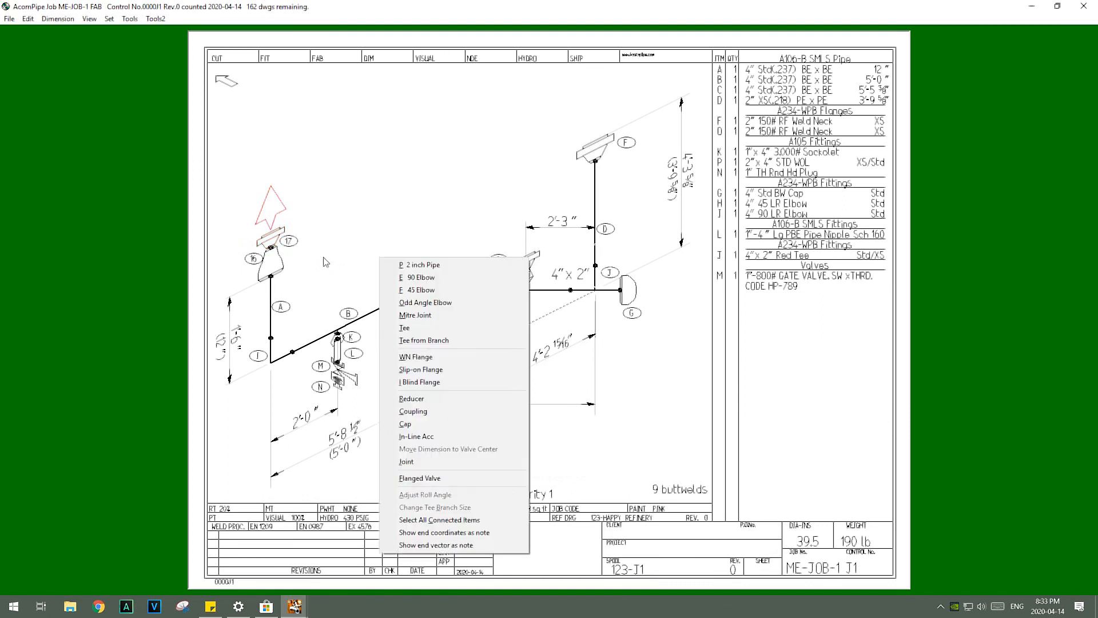
click(337, 276)
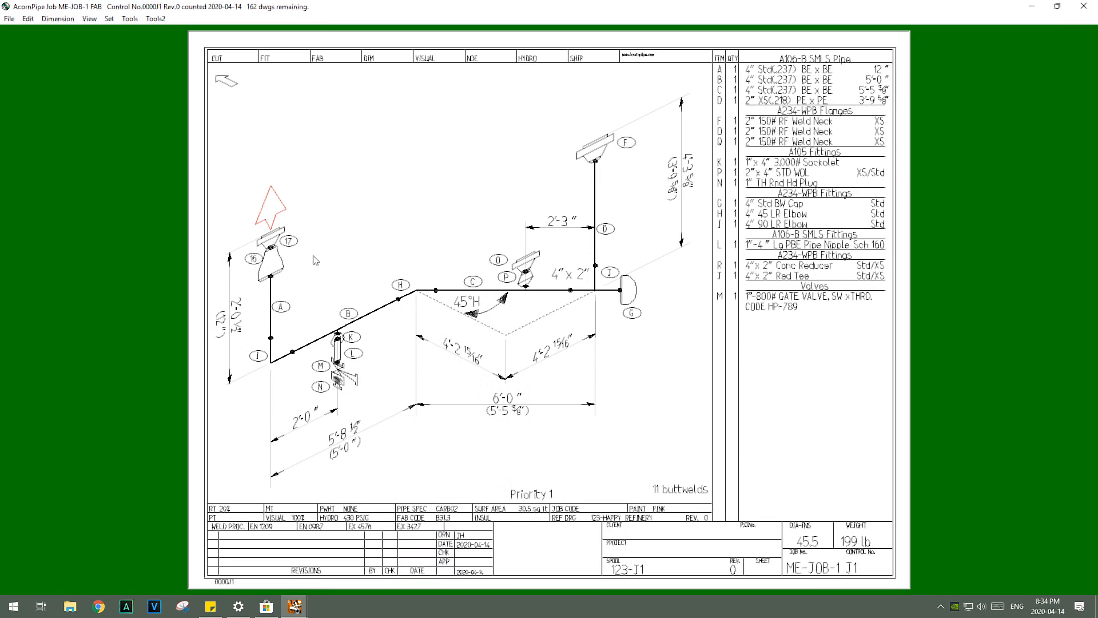
Add a 4" x 2" size label to the concentric reducer, placed just beside it.
click(131, 19)
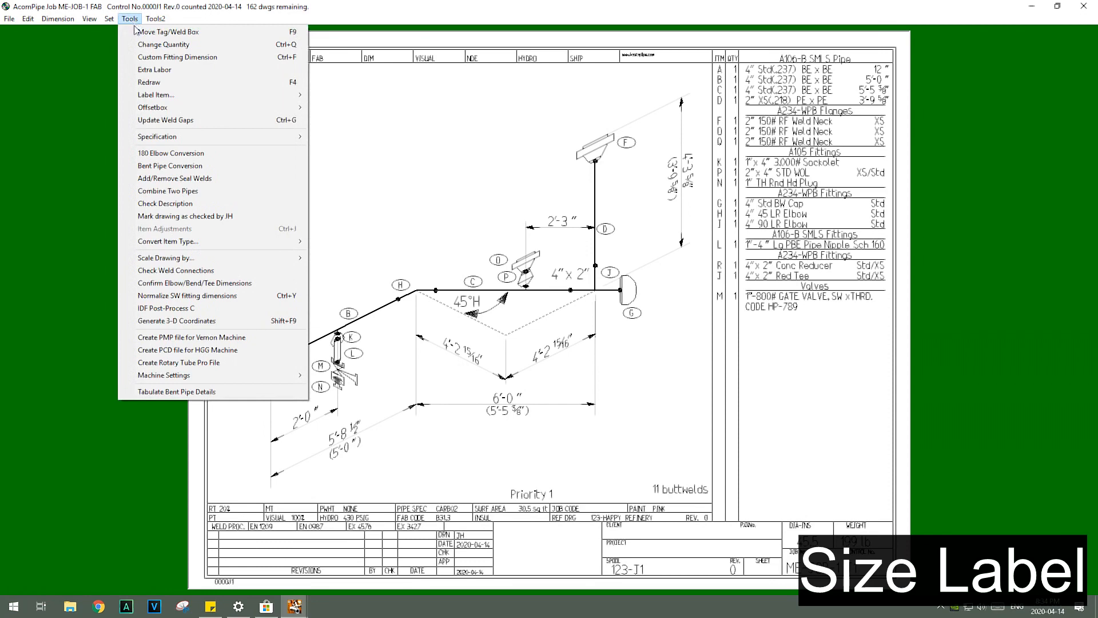
mouse_move(170, 99)
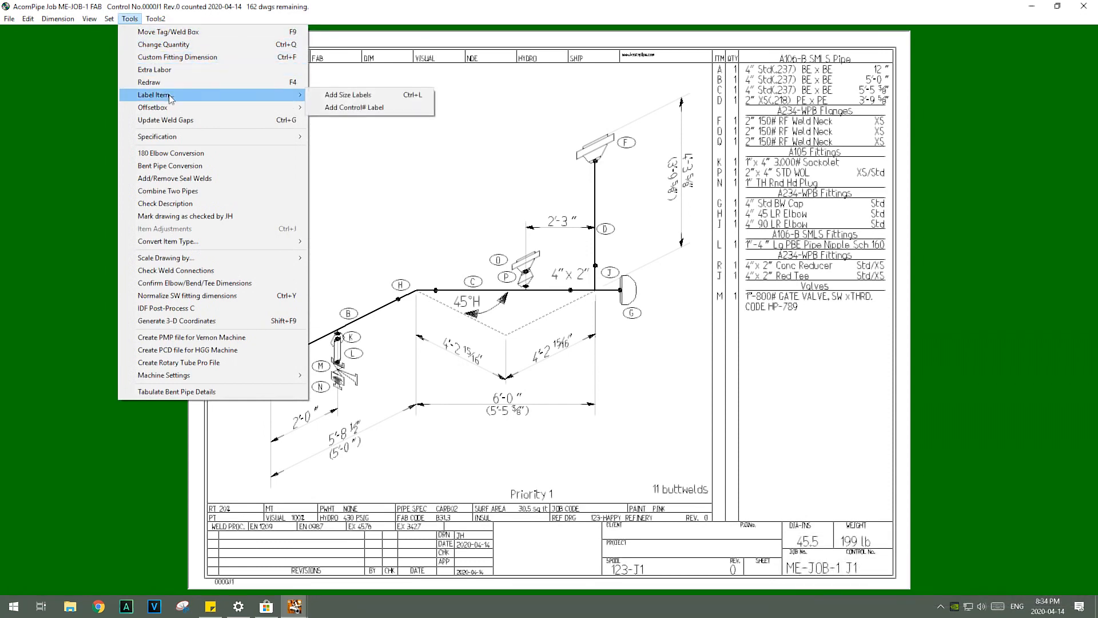
click(341, 100)
click(254, 261)
right_click(261, 249)
right_click(260, 248)
right_click(262, 246)
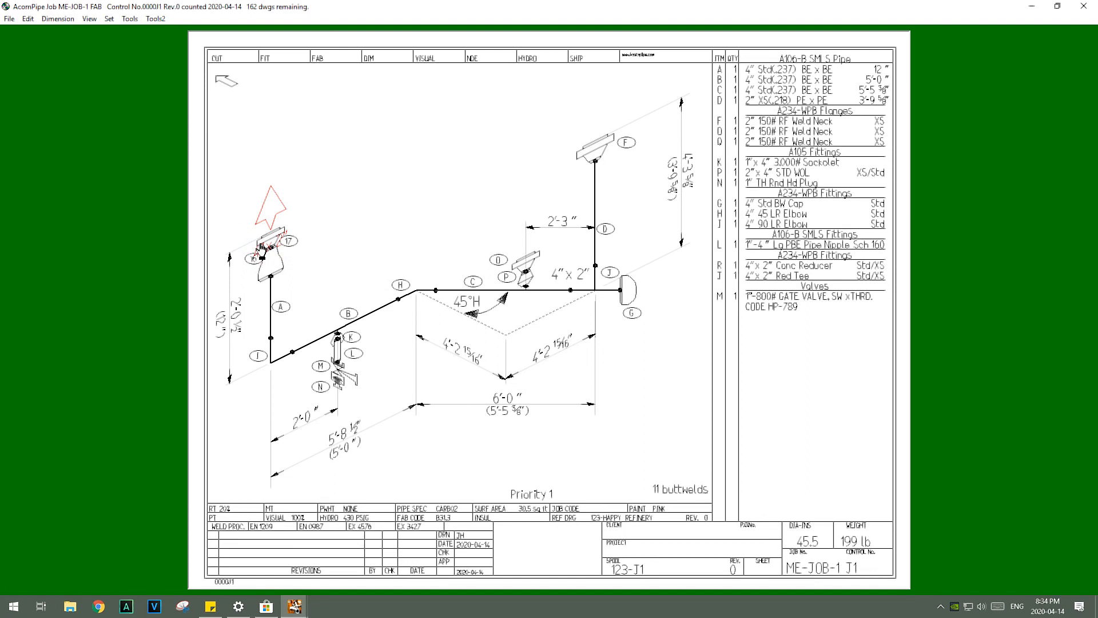
key(Right)
key(Right)
key(Right)
key(Right)
key(Right)
key(Right)
key(Right)
key(Right)
key(Right)
key(Right)
key(Right)
key(Right)
key(Right)
key(Left)
key(Left)
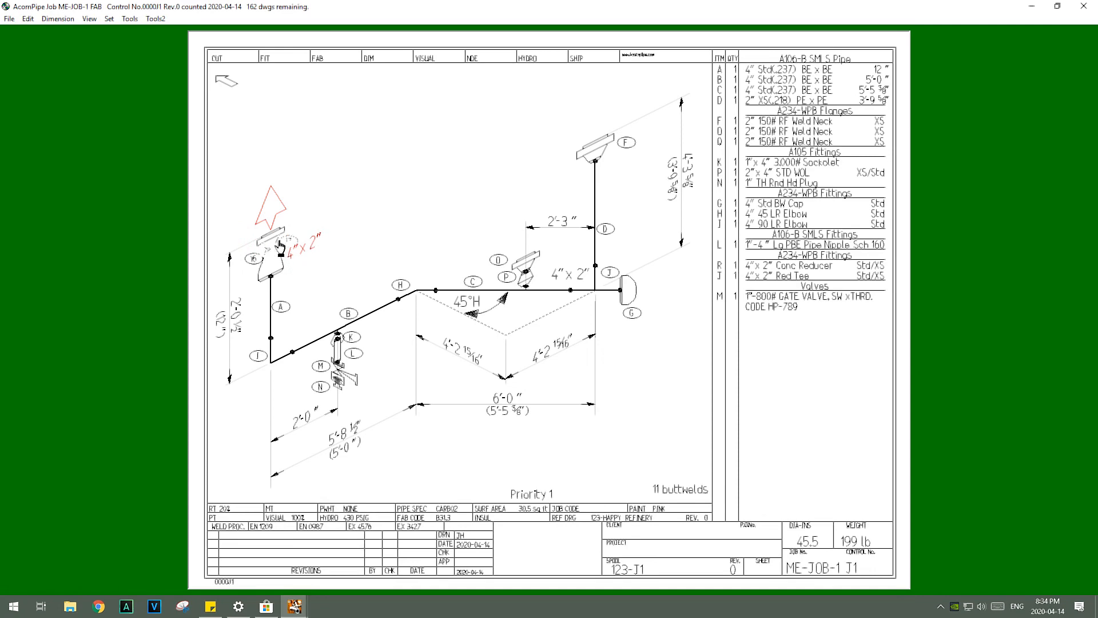
Move the item tag of the flange on the reducer up to the flange's other side, and delete that flange.
click(130, 18)
click(165, 76)
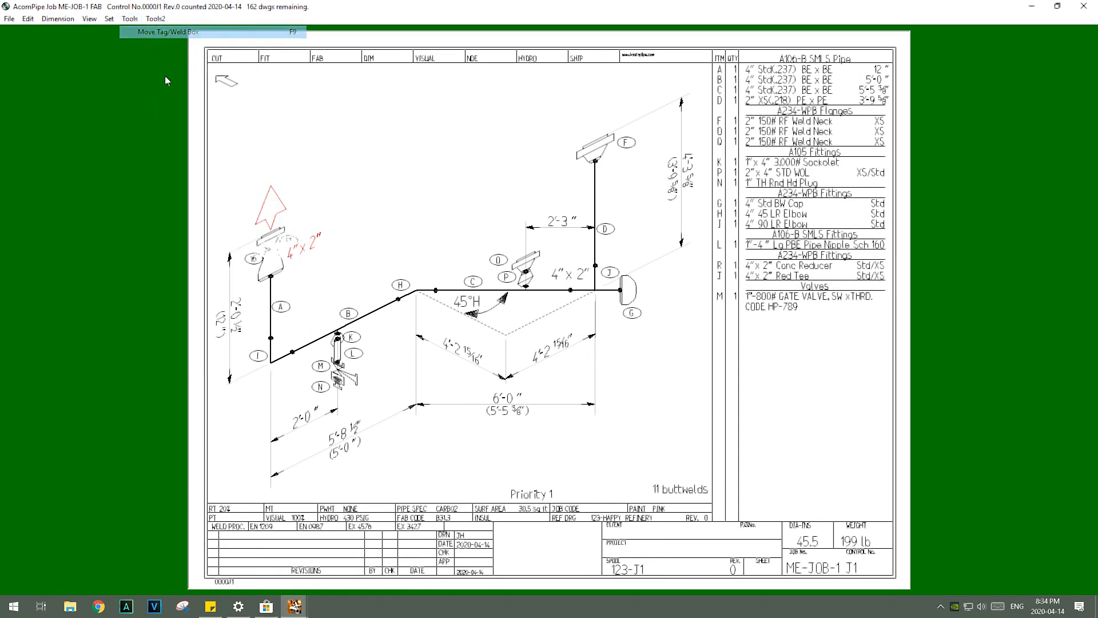
drag(276, 251, 247, 231)
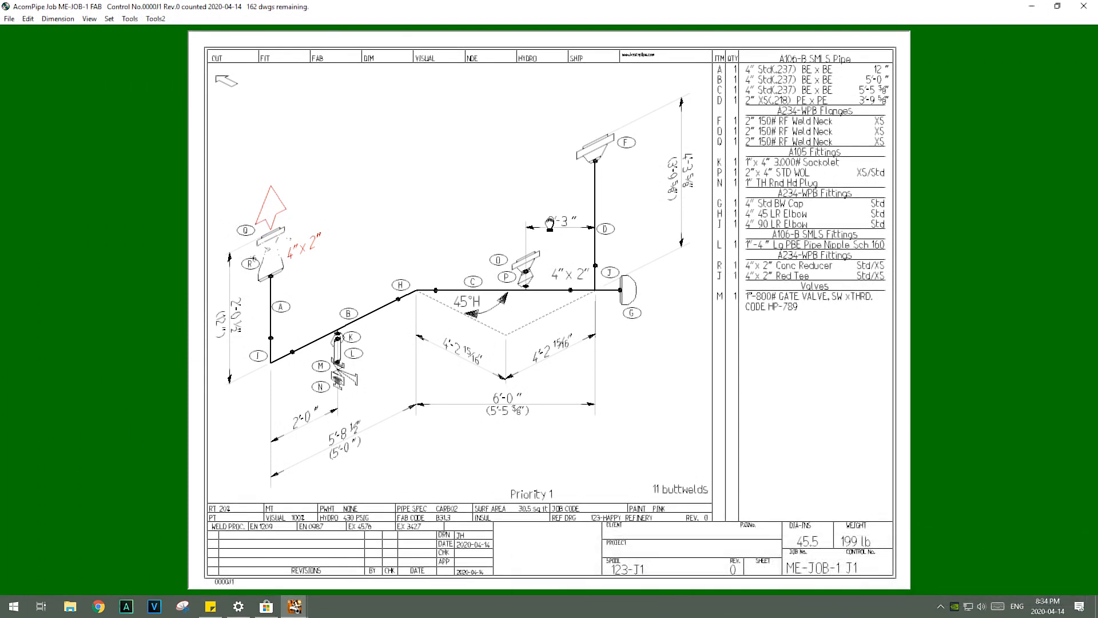
click(28, 18)
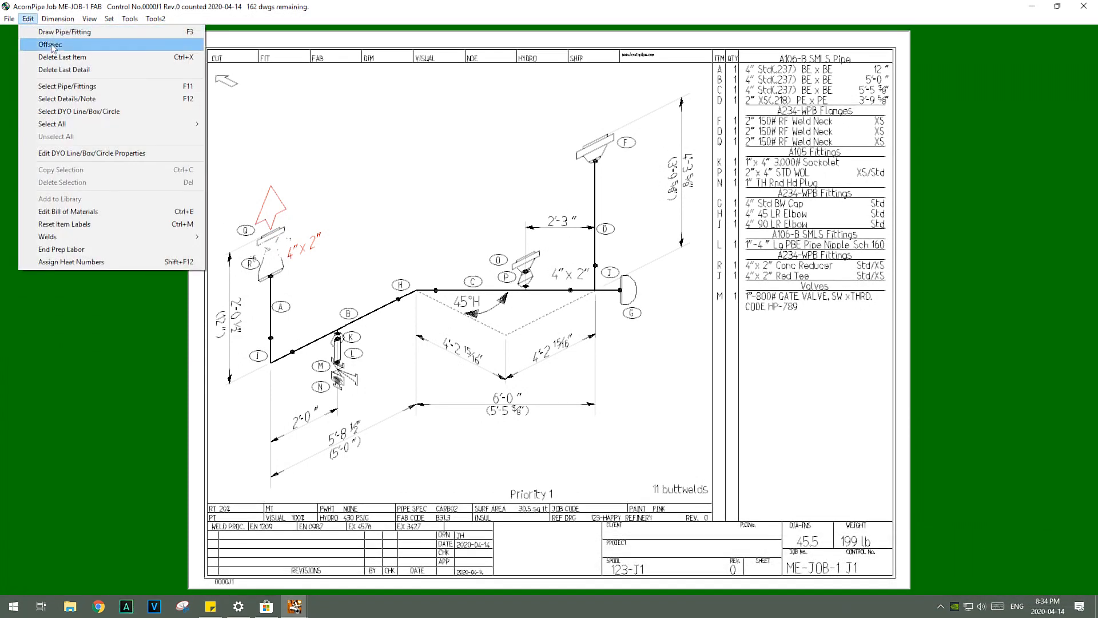
click(83, 57)
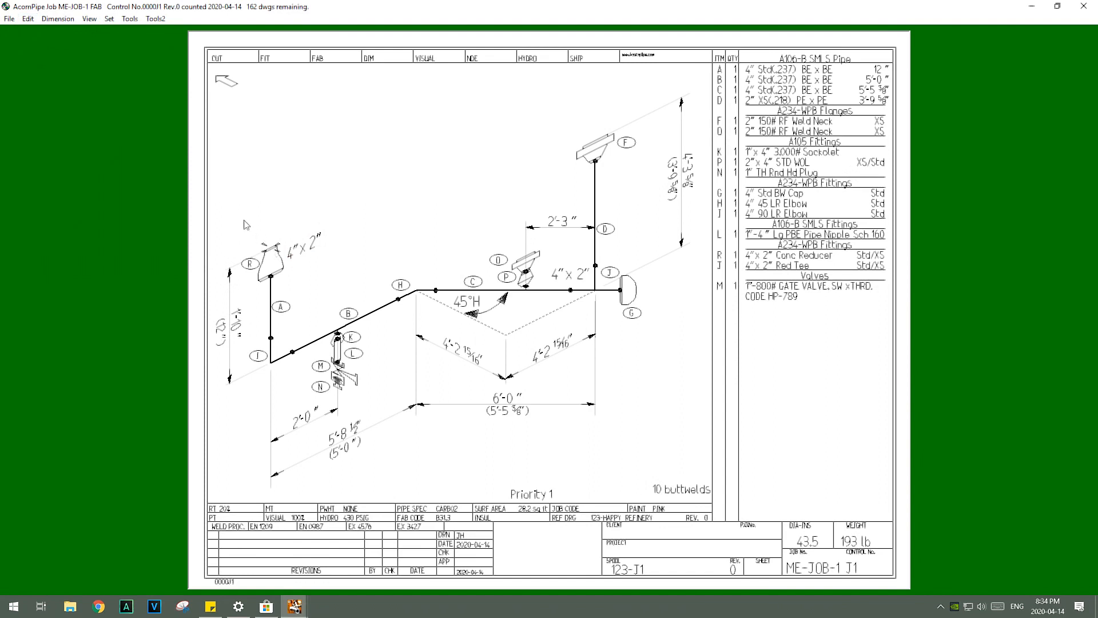
Set the flange rating to go off-spec from CARB02 for the 2 inch end of the reducer.
click(28, 21)
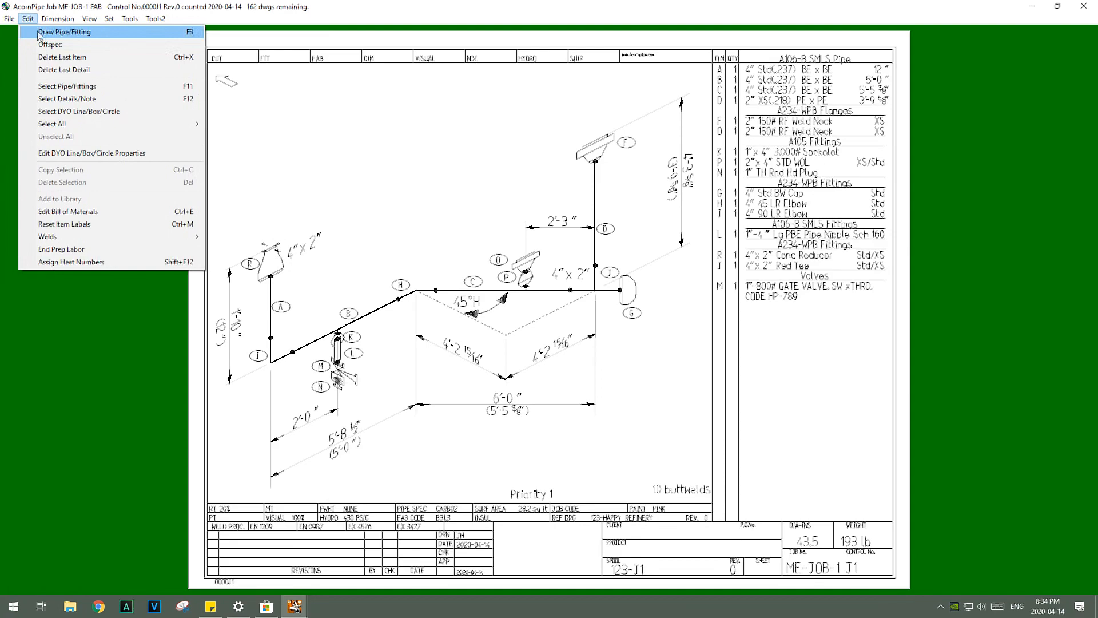
click(51, 44)
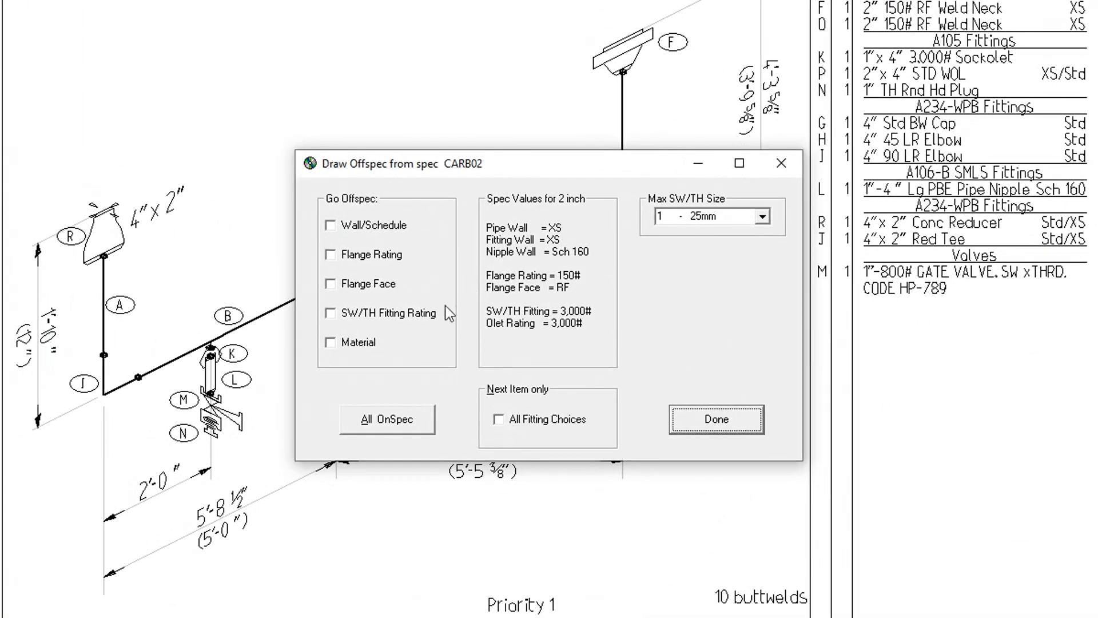
click(331, 255)
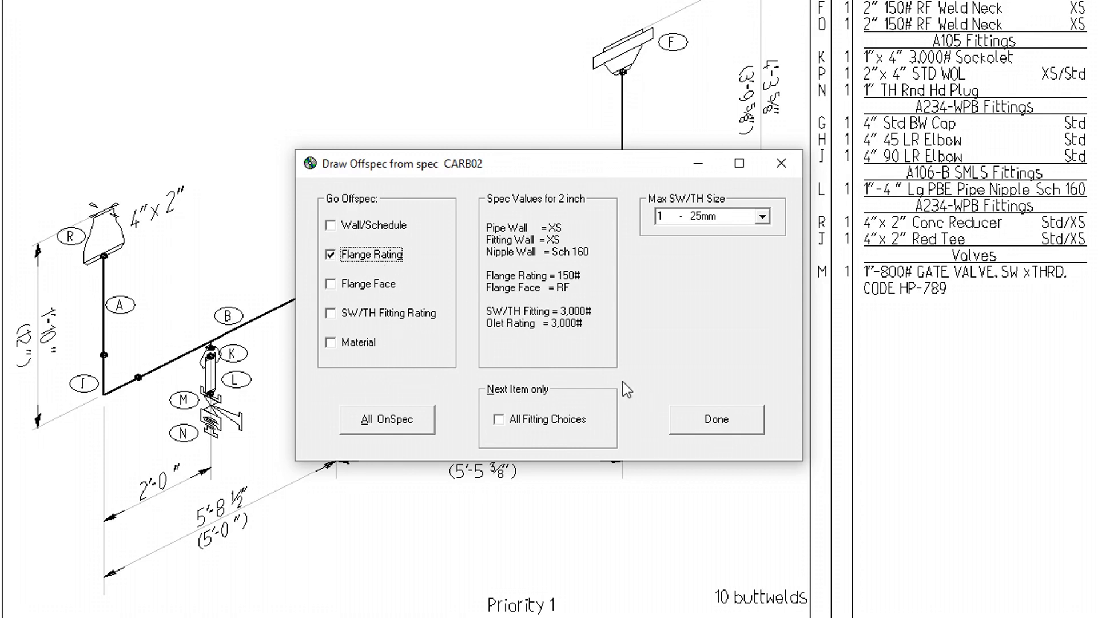
click(721, 426)
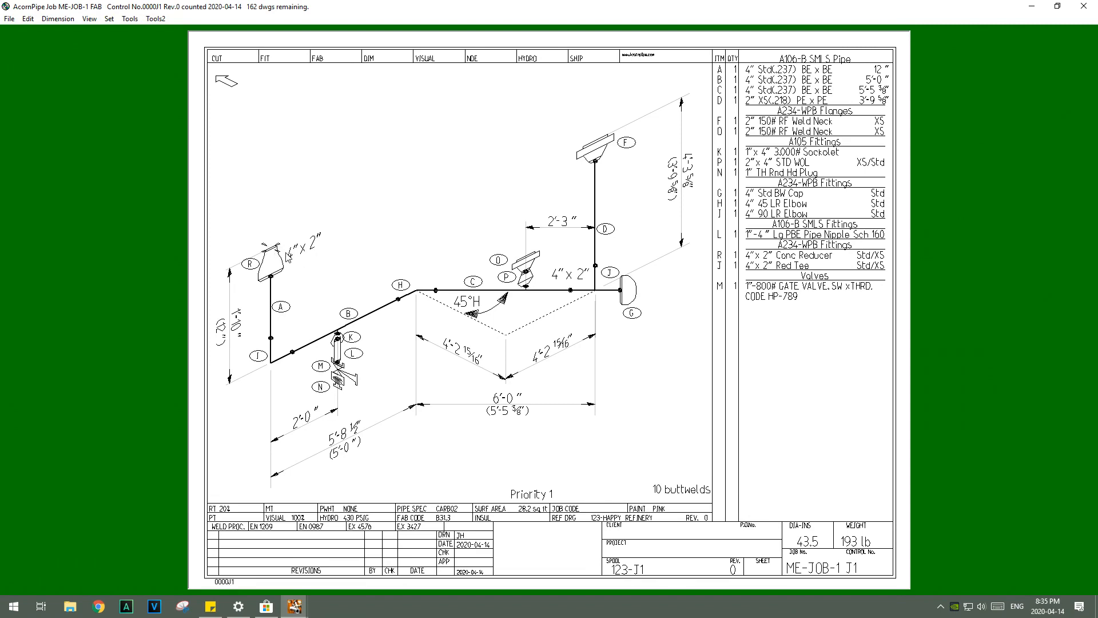
Add a 300# weld neck flange to the 2 inch end of the concentric reducer.
right_click(268, 254)
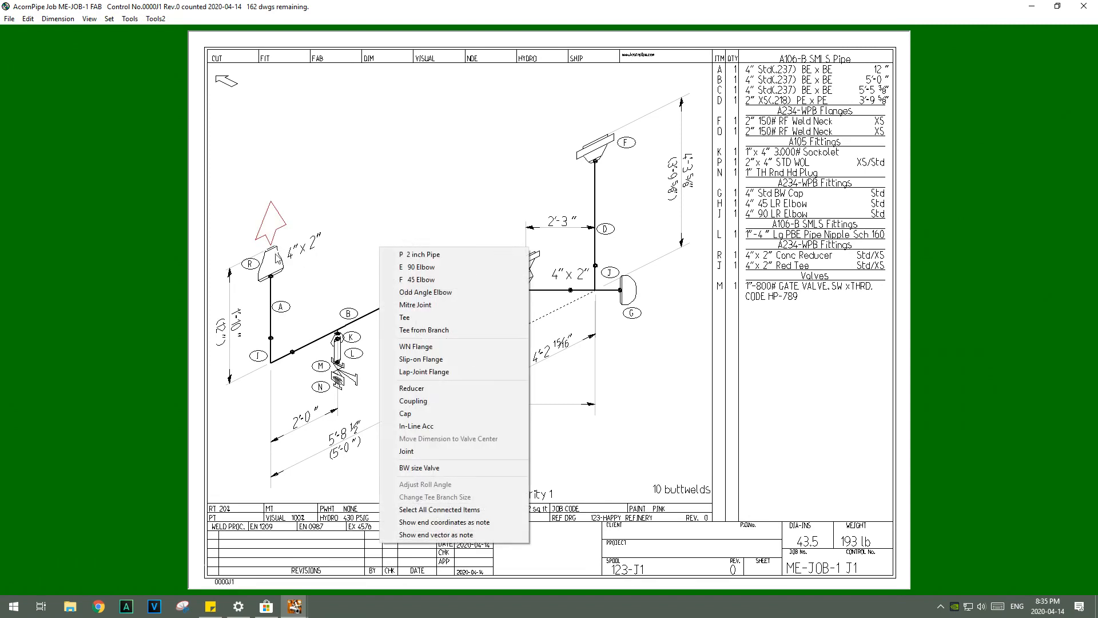
click(428, 347)
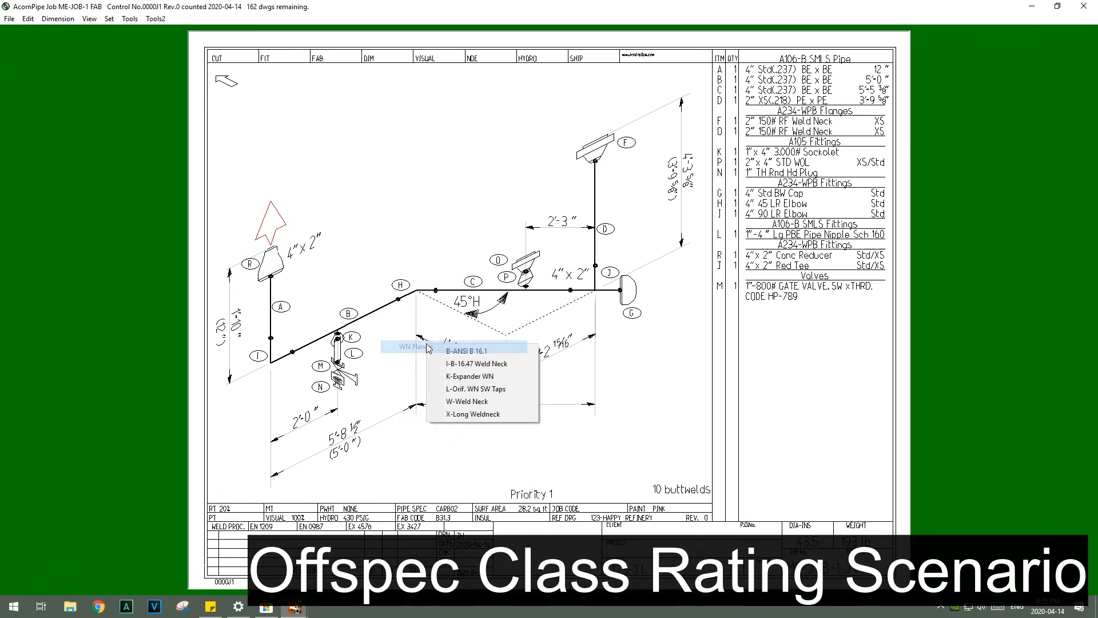
click(475, 401)
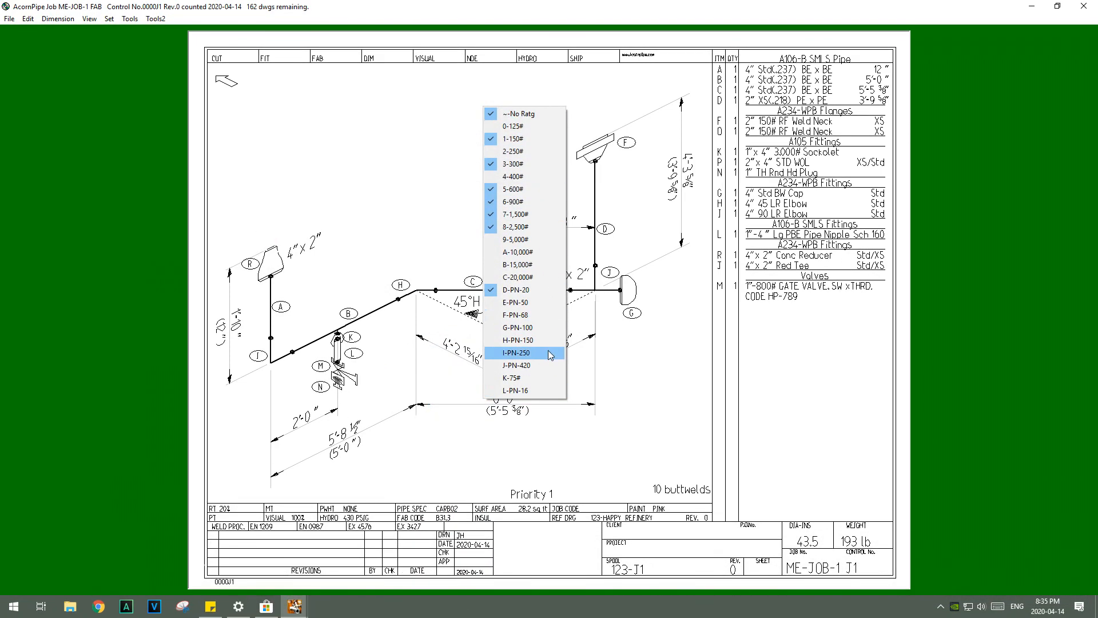
click(522, 164)
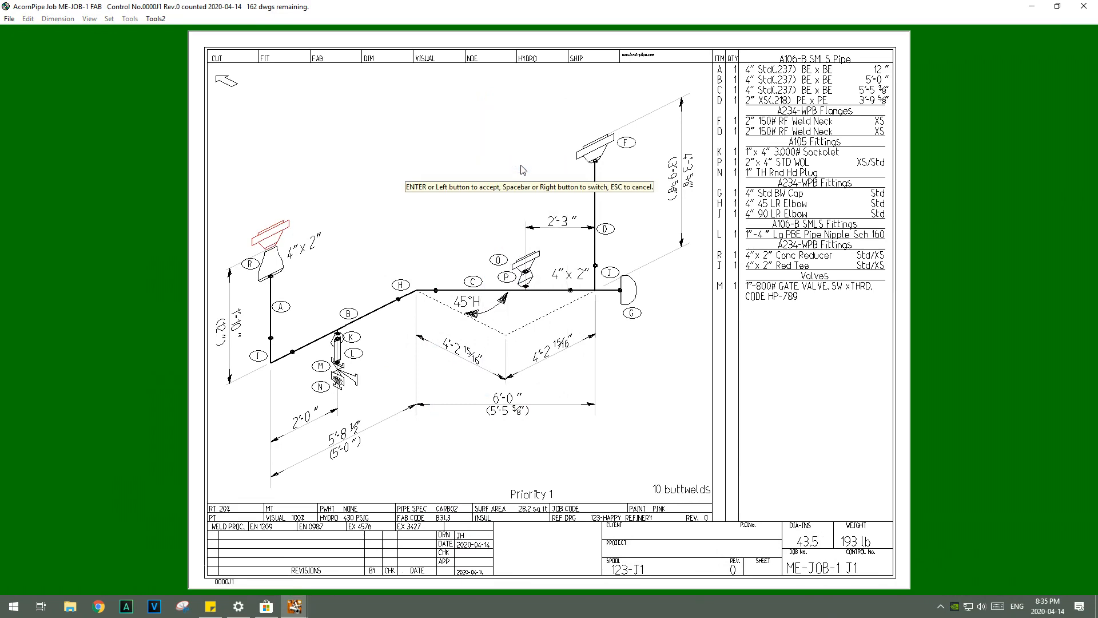
key(space)
right_click(521, 170)
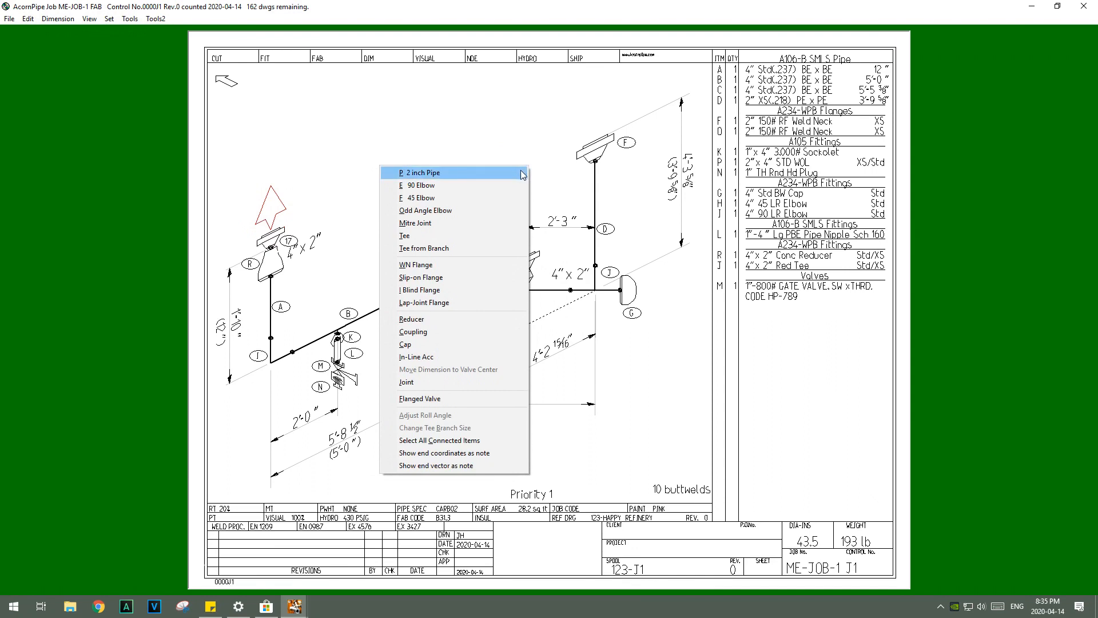
click(521, 171)
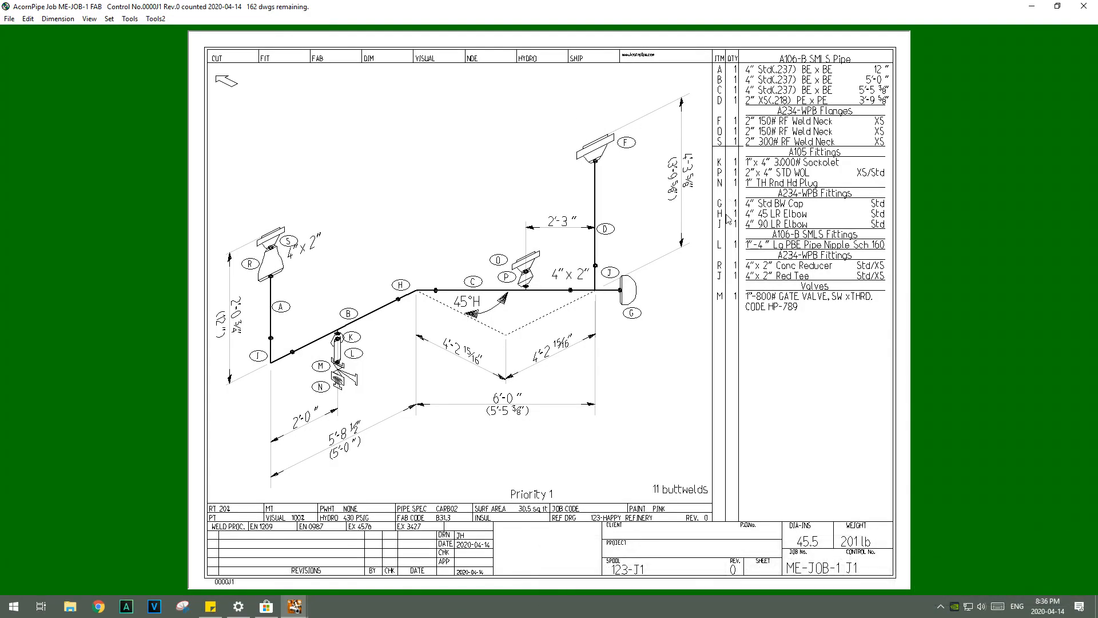
Reset the item labels of the whole spool and resave the drawing.
click(31, 21)
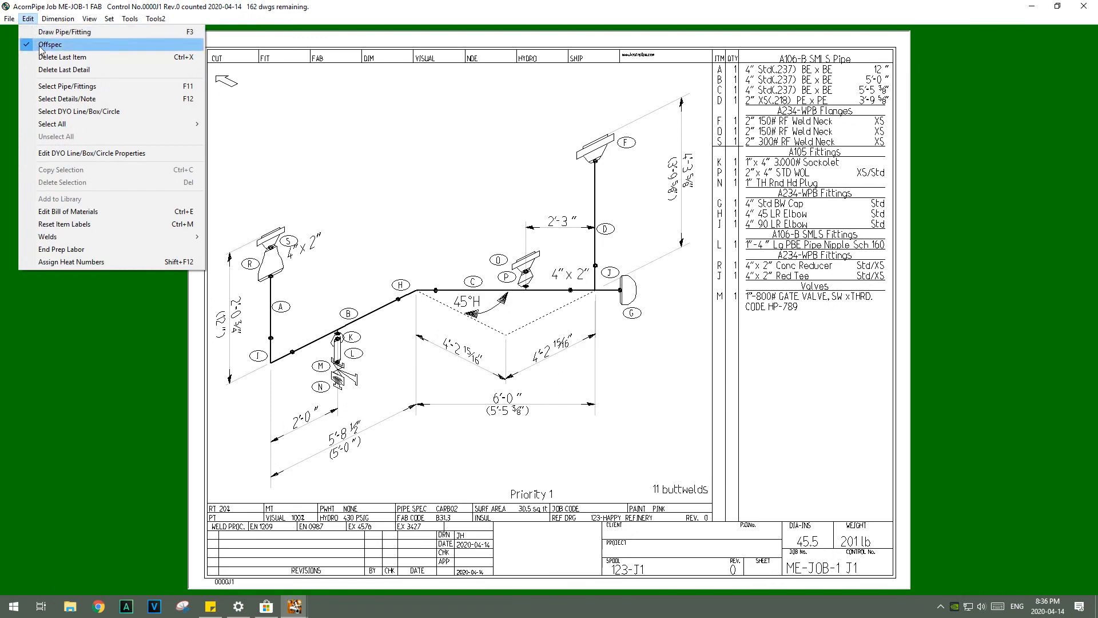
click(88, 225)
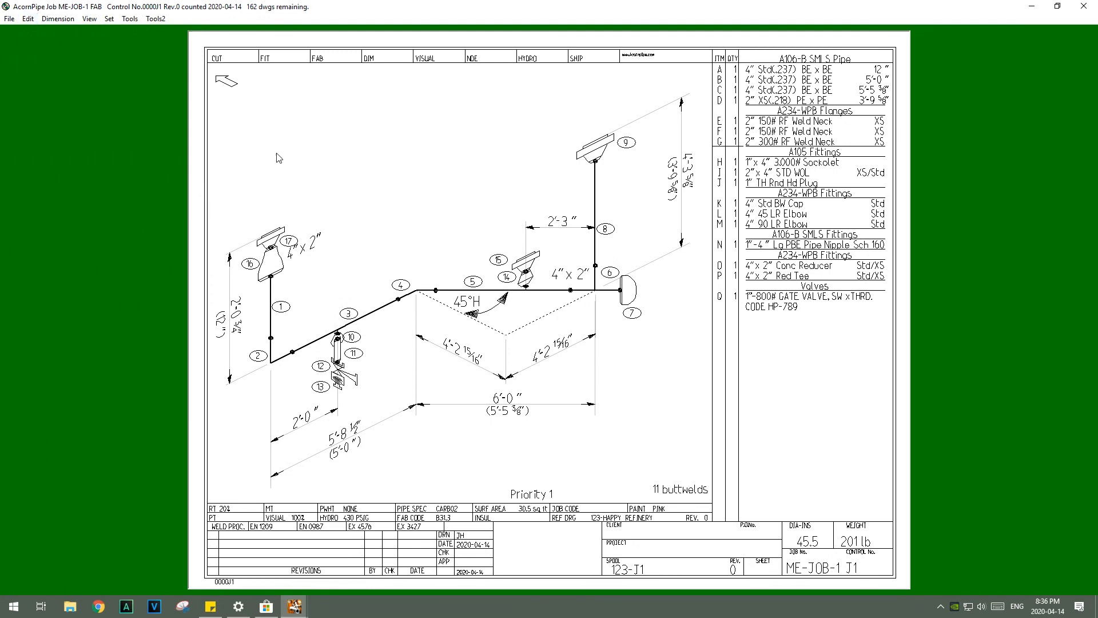
click(8, 20)
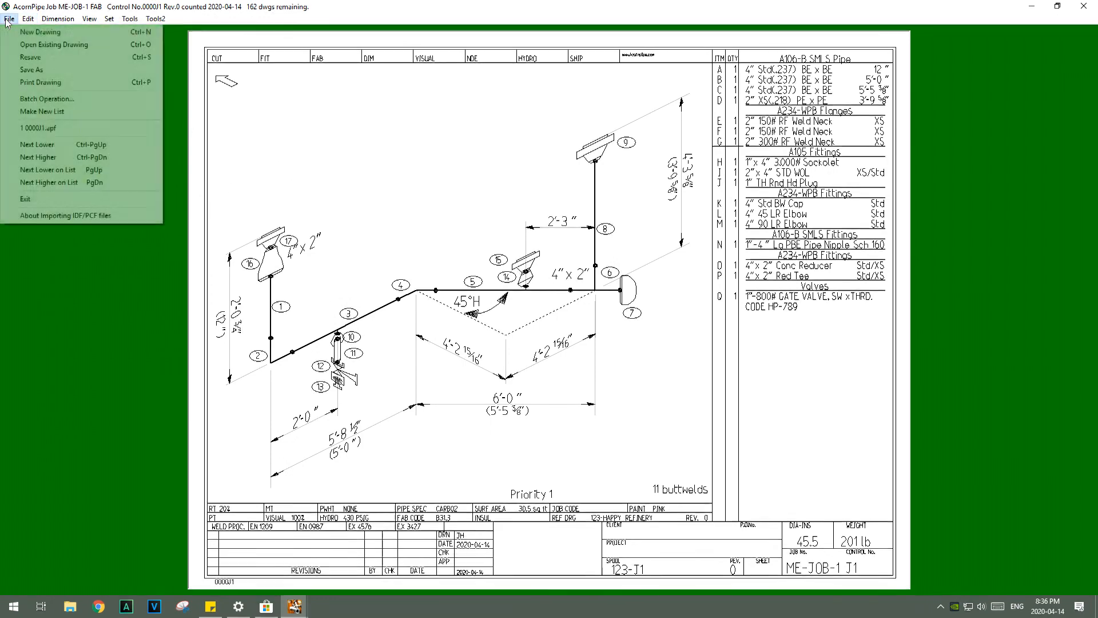
click(39, 57)
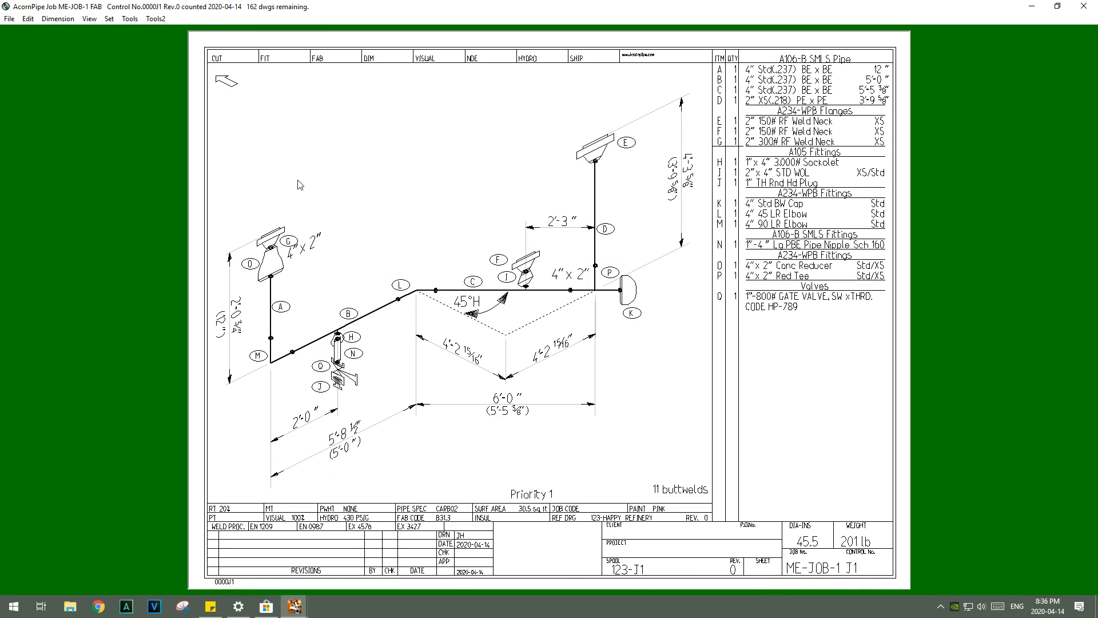
Move item tag G up beside the 300# flange, clear of the reducer's size label.
click(131, 19)
click(144, 29)
drag(289, 241, 295, 228)
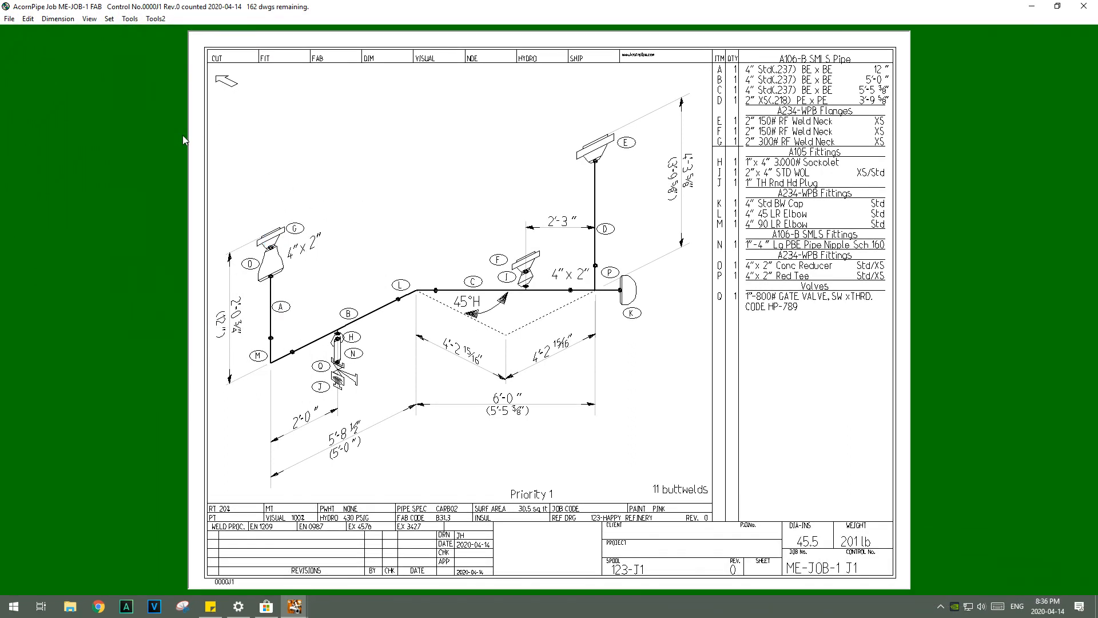
Show the weld map on the spool drawing.
click(28, 19)
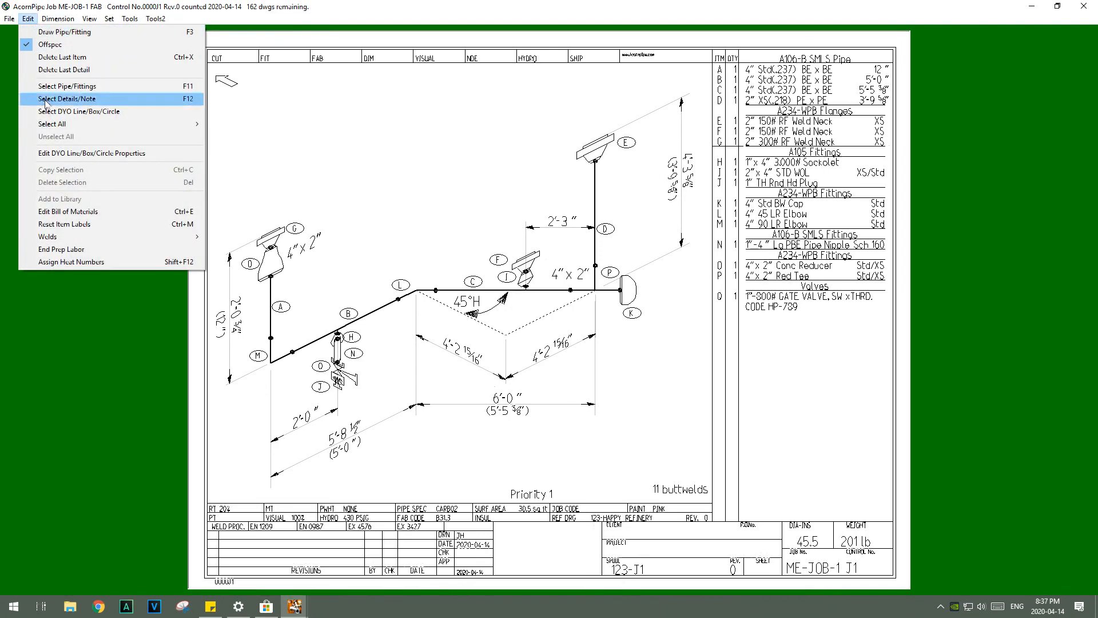
mouse_move(100, 238)
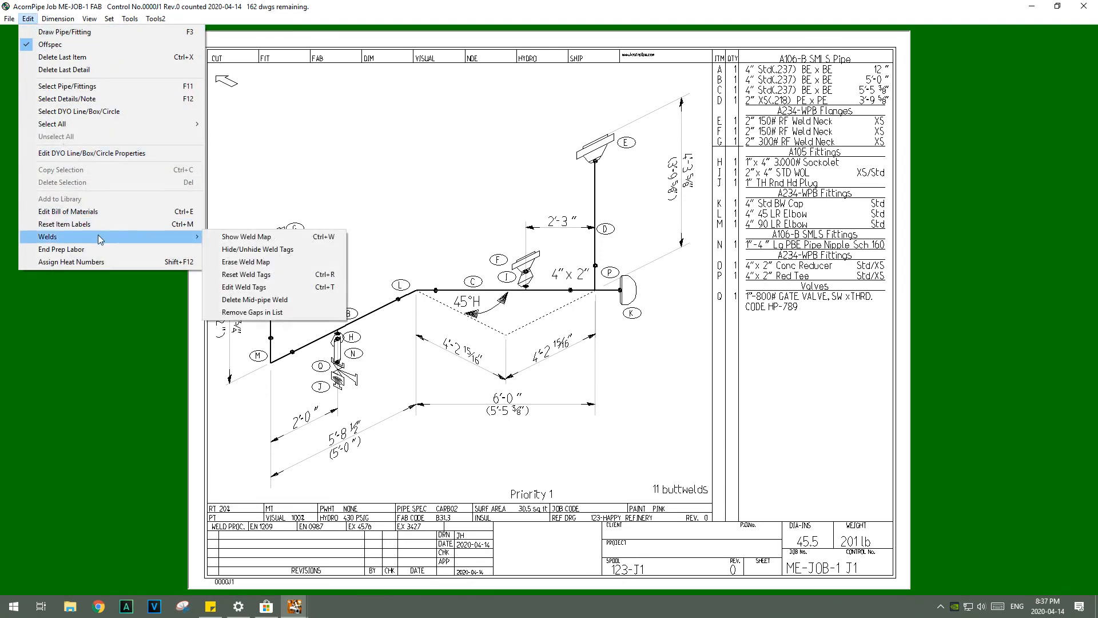
click(236, 238)
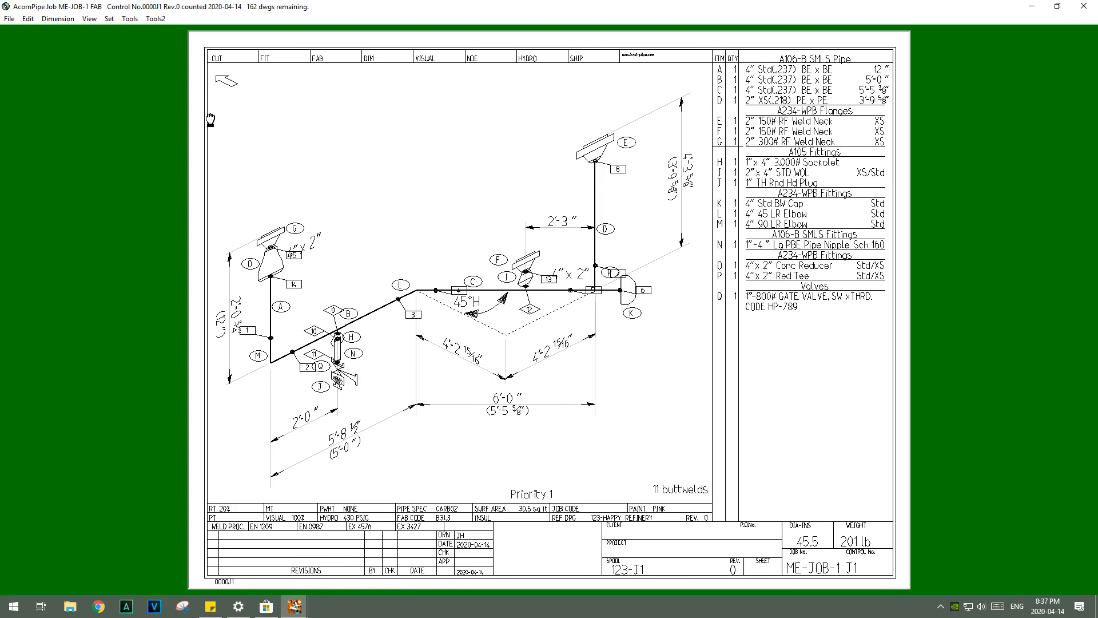
Move weld boxes 15, 1 and 2 on the reducer side of the spool clear of the size label, dimension and item tags.
click(130, 19)
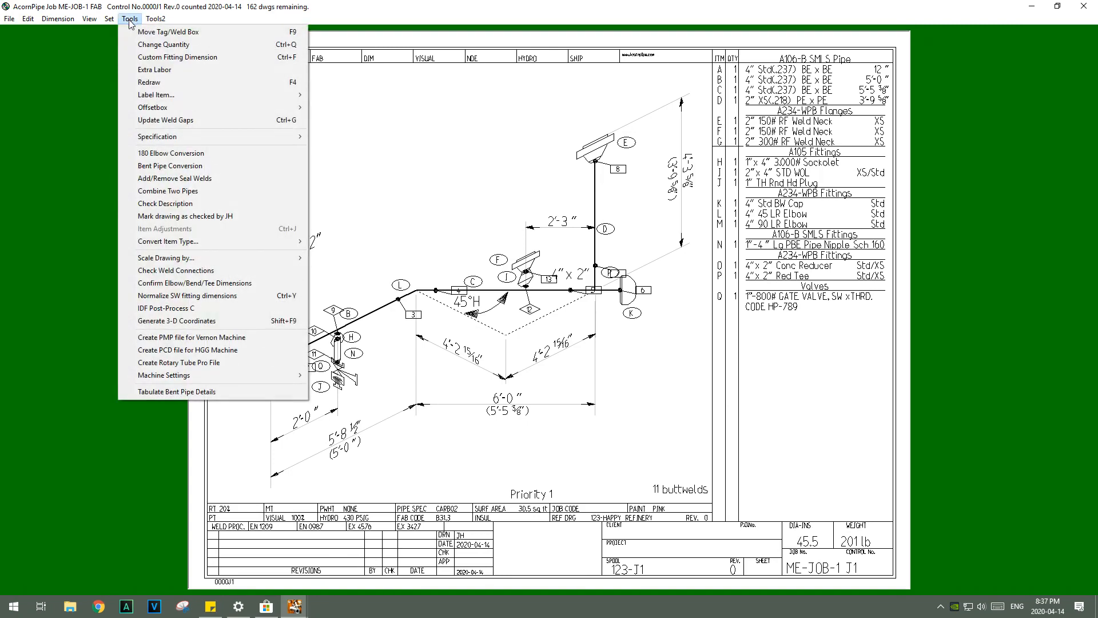
click(153, 33)
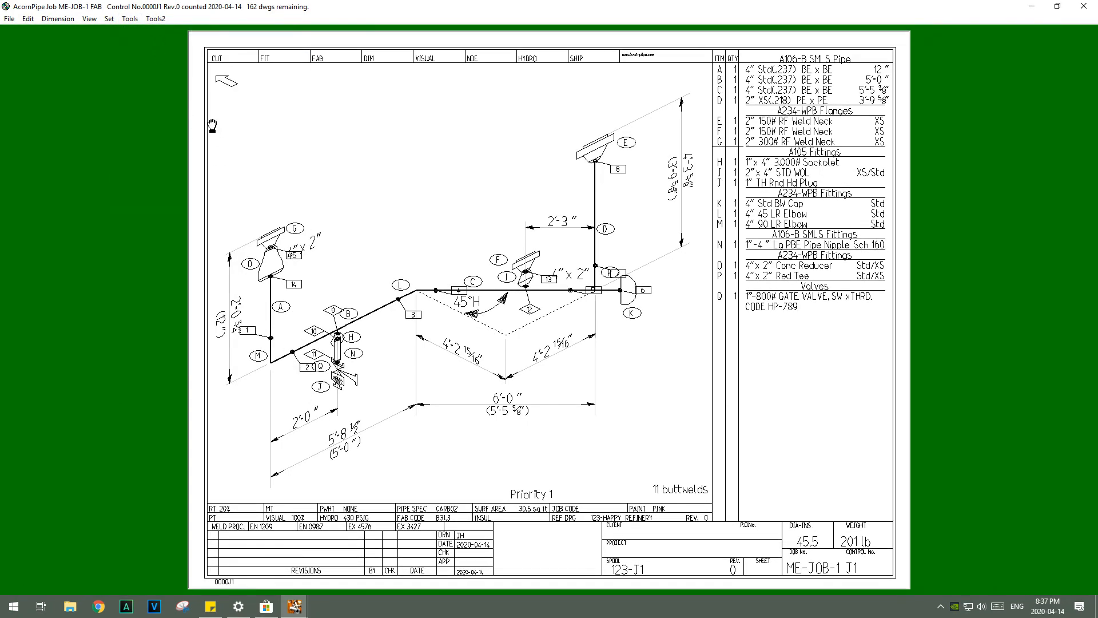
drag(296, 259, 248, 259)
drag(251, 329, 252, 344)
drag(307, 367, 293, 379)
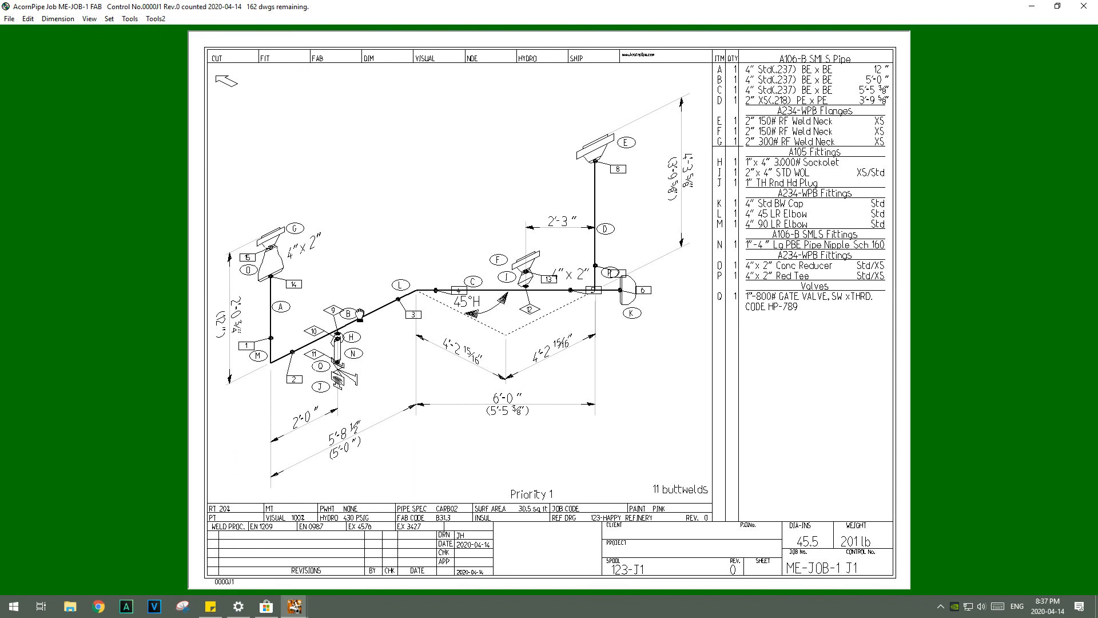
Move weld boxes 3, 4, 13, 5, 6 and 7 and item tag B clear of the pipe and labels, and resave the drawing.
drag(402, 316, 394, 321)
drag(458, 290, 439, 267)
drag(549, 279, 553, 256)
drag(593, 290, 576, 317)
drag(642, 290, 650, 316)
drag(621, 273, 627, 253)
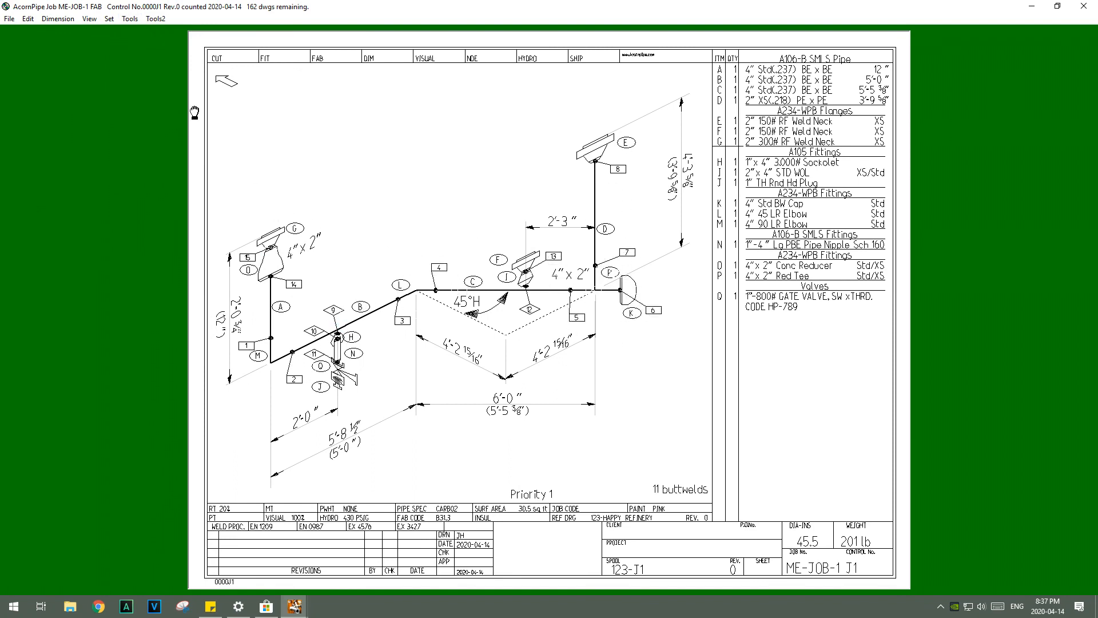
click(9, 19)
click(30, 61)
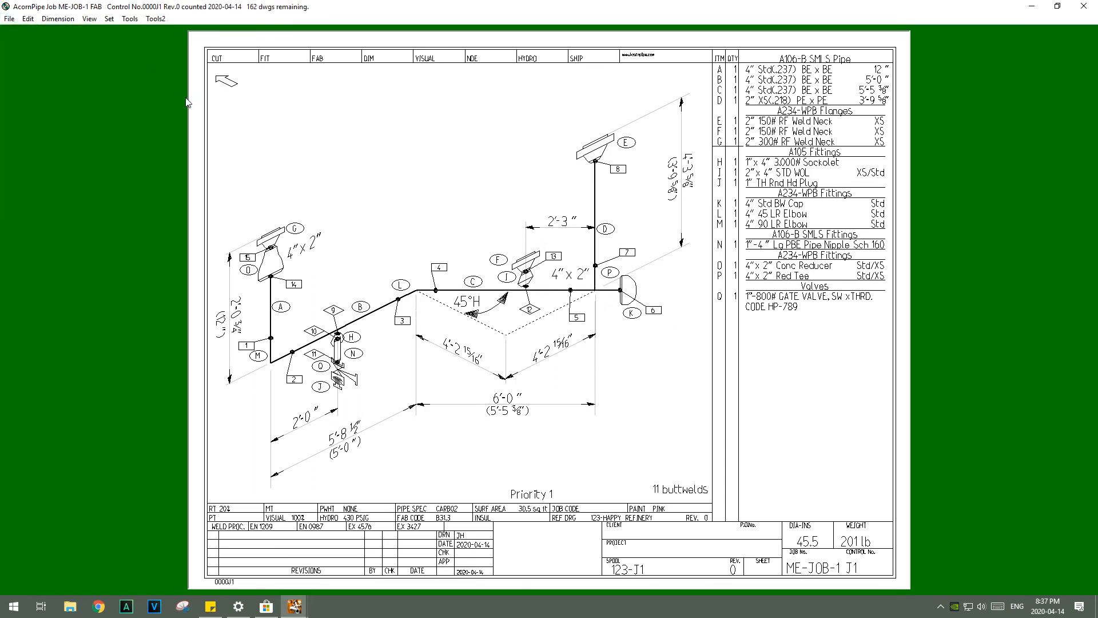